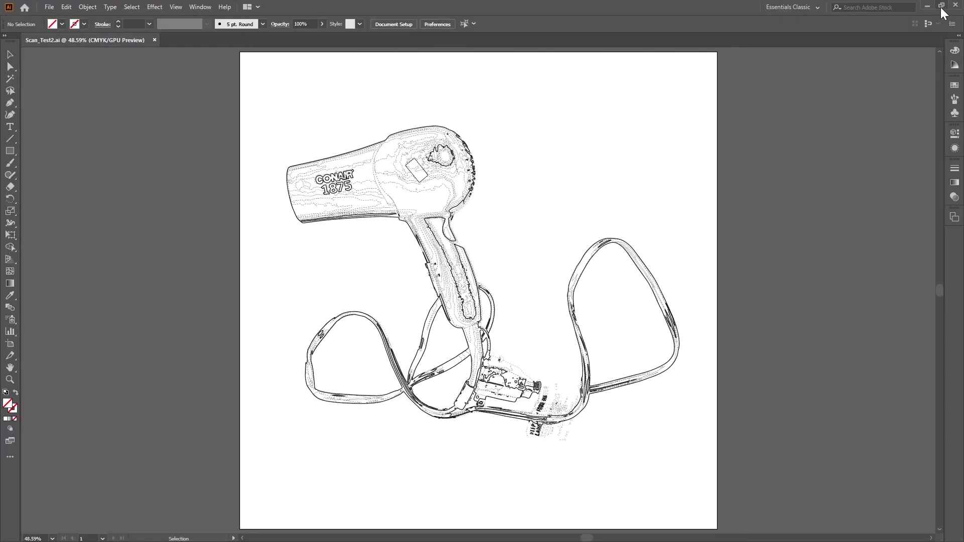
# Close the Scan_Test2.ai drawing and minimize Illustrator to reach the project's reference files
pyautogui.click(155, 40)
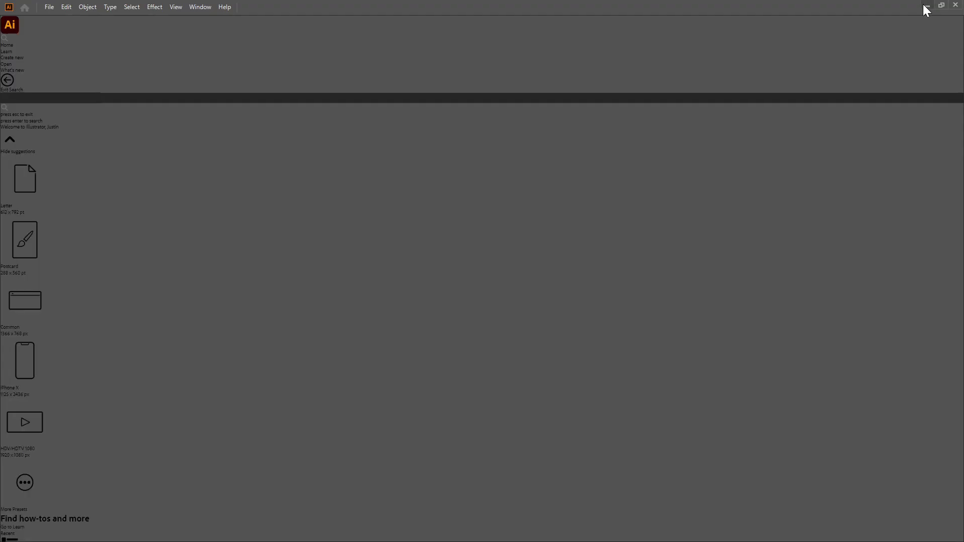
pyautogui.click(926, 6)
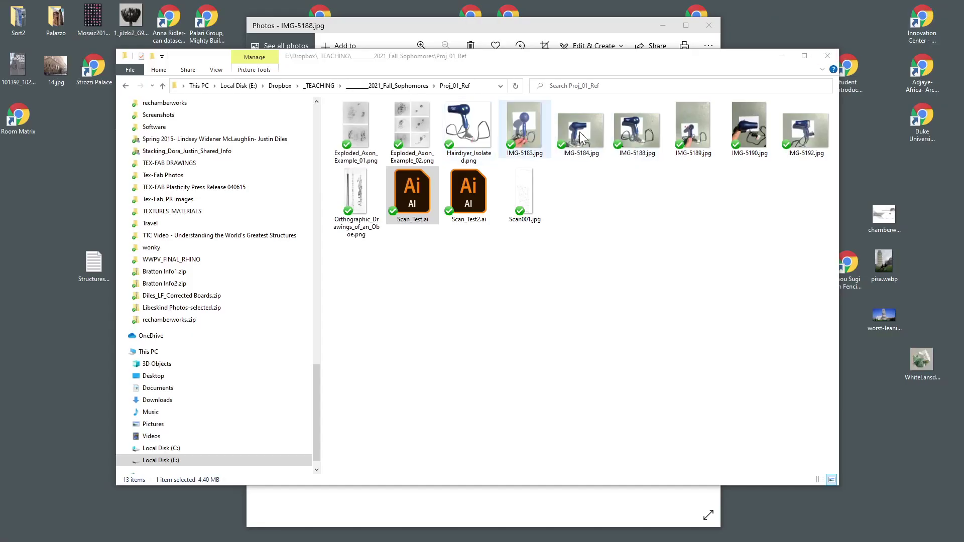
# View the original photo IMG-5188.jpg and the cut-out Hairdryer_Isolated.png at full window size in Photos
pyautogui.click(507, 37)
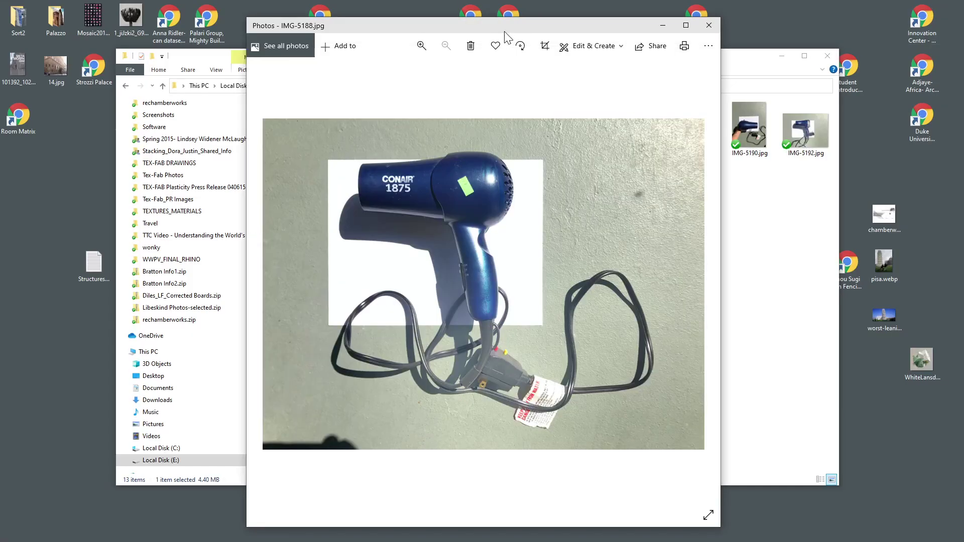
pyautogui.doubleClick(538, 27)
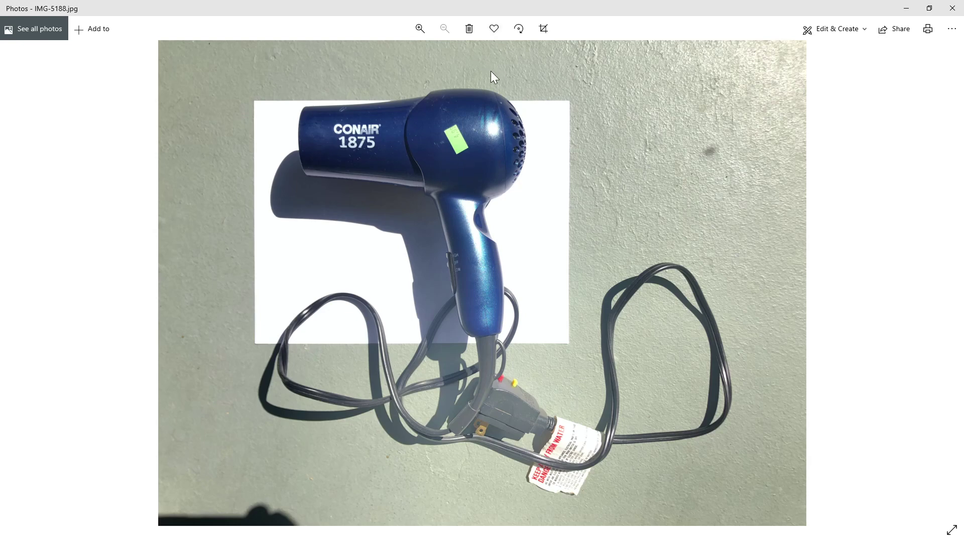
pyautogui.click(907, 8)
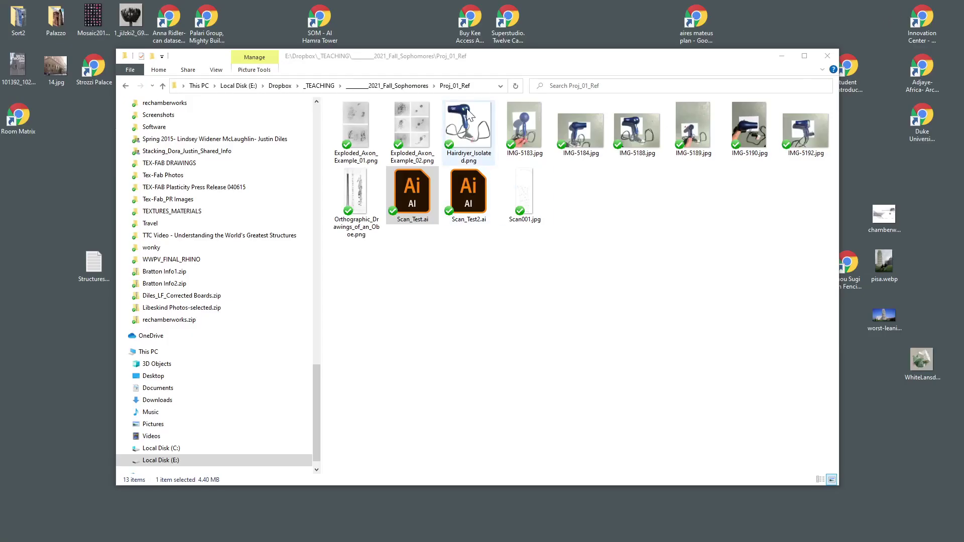
pyautogui.click(458, 133)
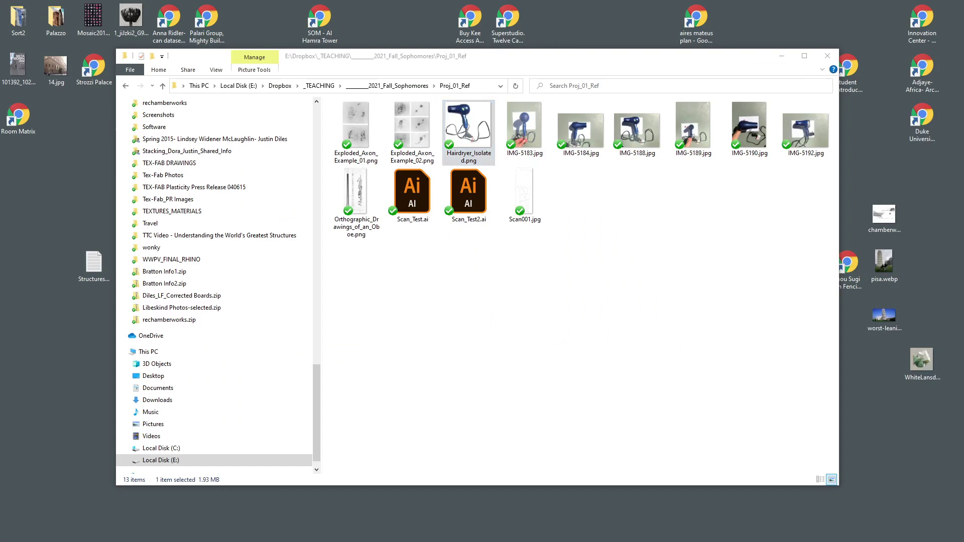
pyautogui.doubleClick(656, 61)
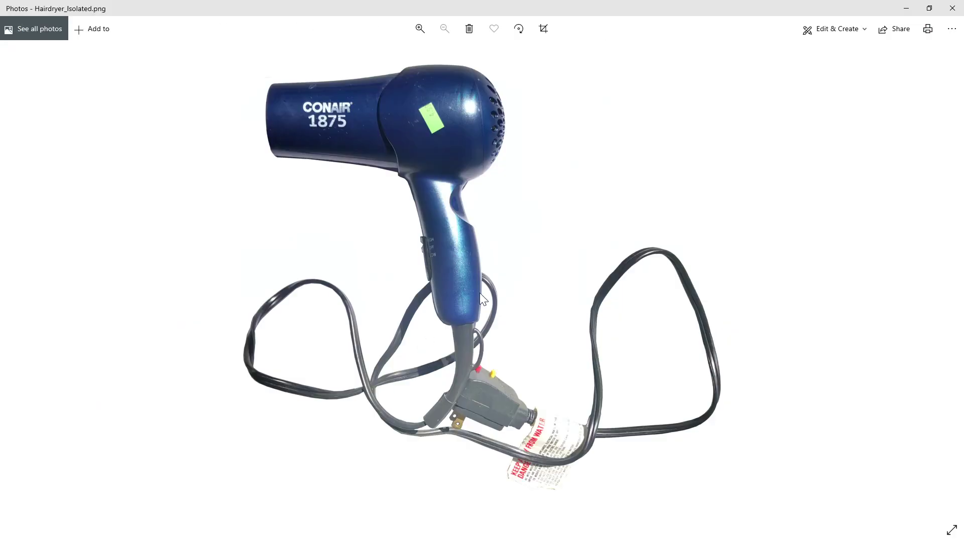
pyautogui.click(906, 7)
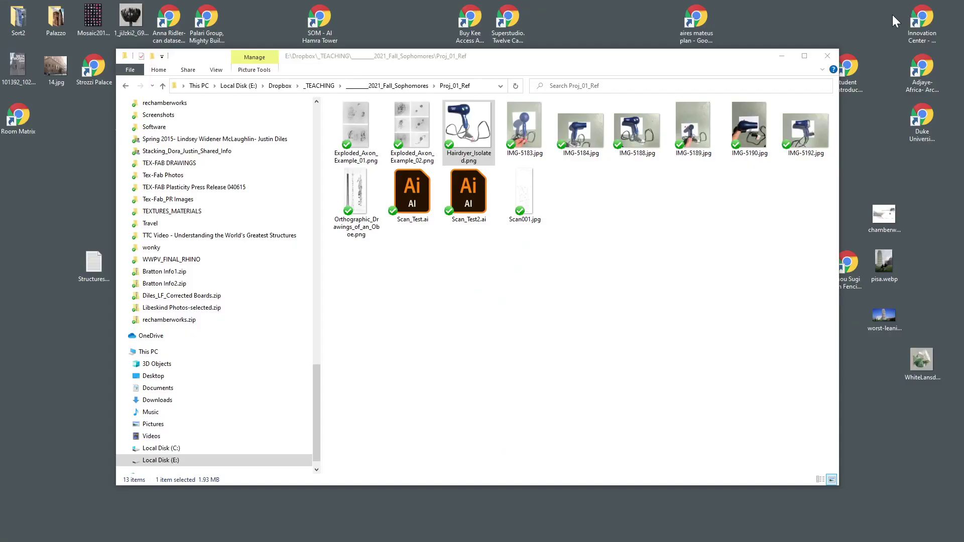
# Open IMG-5188.jpg from the Proj_01_Ref folder in Photoshop
pyautogui.click(638, 131)
pyautogui.rightClick(632, 135)
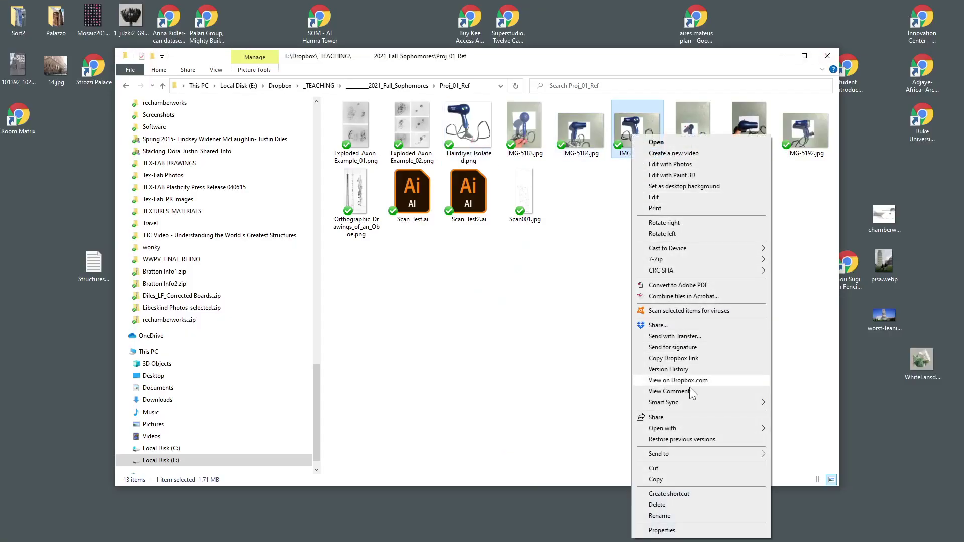
pyautogui.moveTo(700, 429)
pyautogui.click(813, 442)
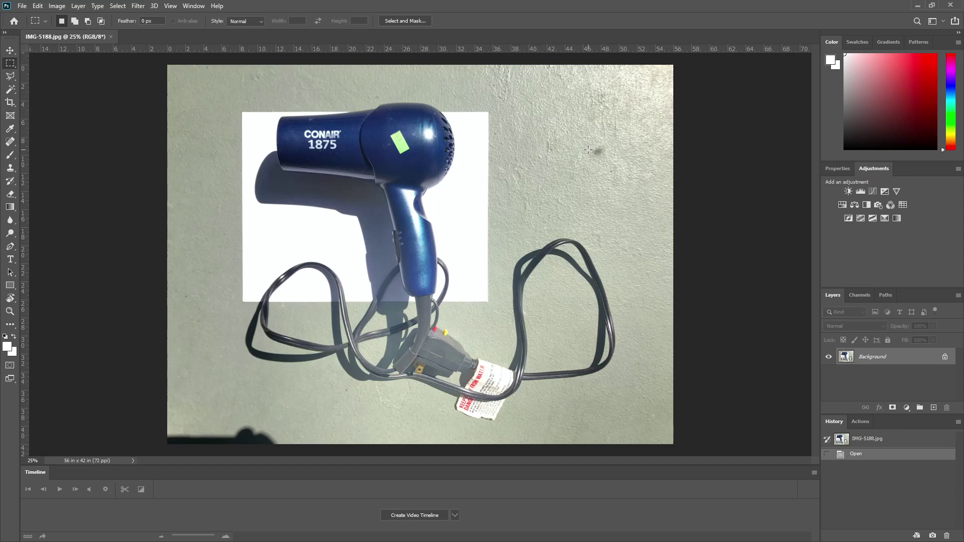
# Reset the foreground and background colors to the default black and white
pyautogui.hotkey('ctrl', '+')
pyautogui.hotkey('ctrl', '+')
pyautogui.hotkey('ctrl', '+')
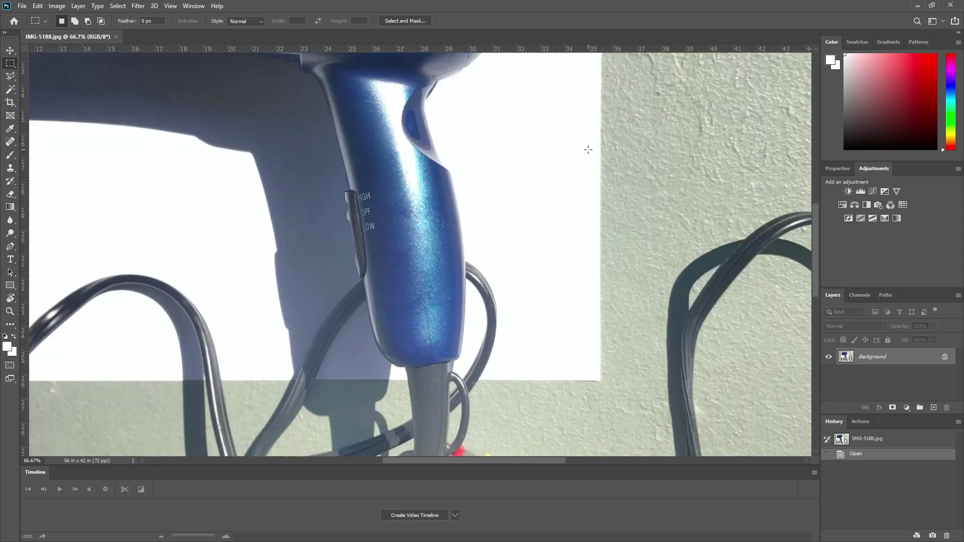
pyautogui.scroll(10, 502, 153)
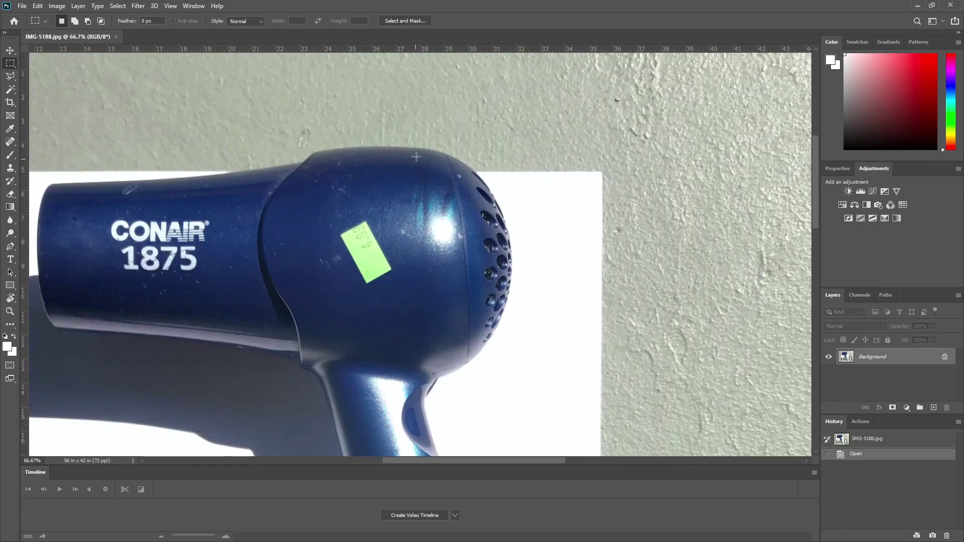
pyautogui.moveTo(540, 461); pyautogui.dragTo(492, 460)
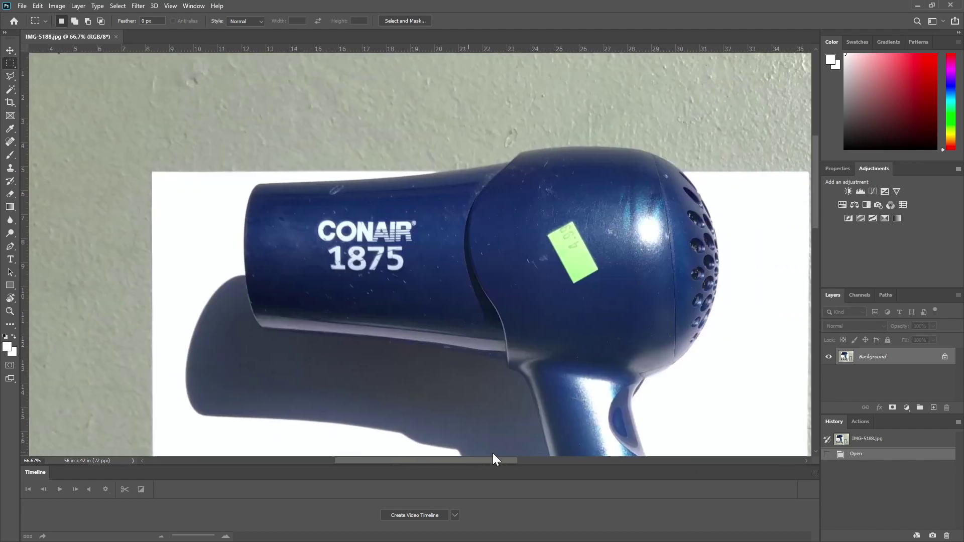
pyautogui.click(5, 338)
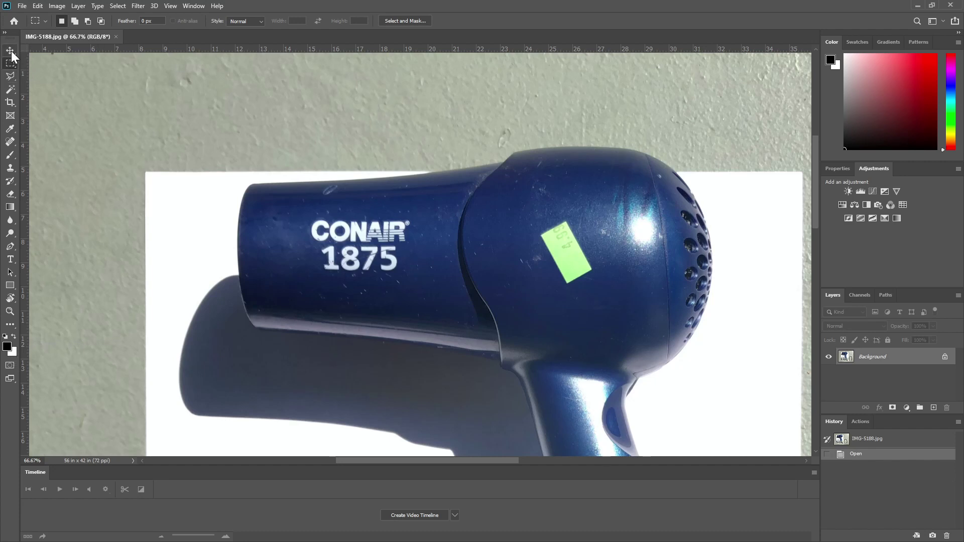
# Select the shadow below the nozzle with the Polygonal Lasso, following the nozzle's front and lower edges closely
pyautogui.click(12, 77)
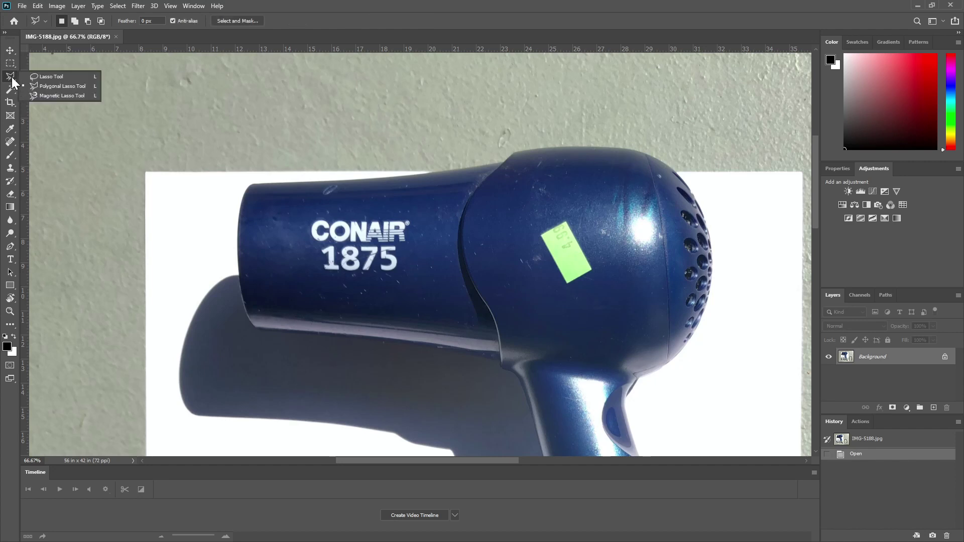
pyautogui.click(52, 86)
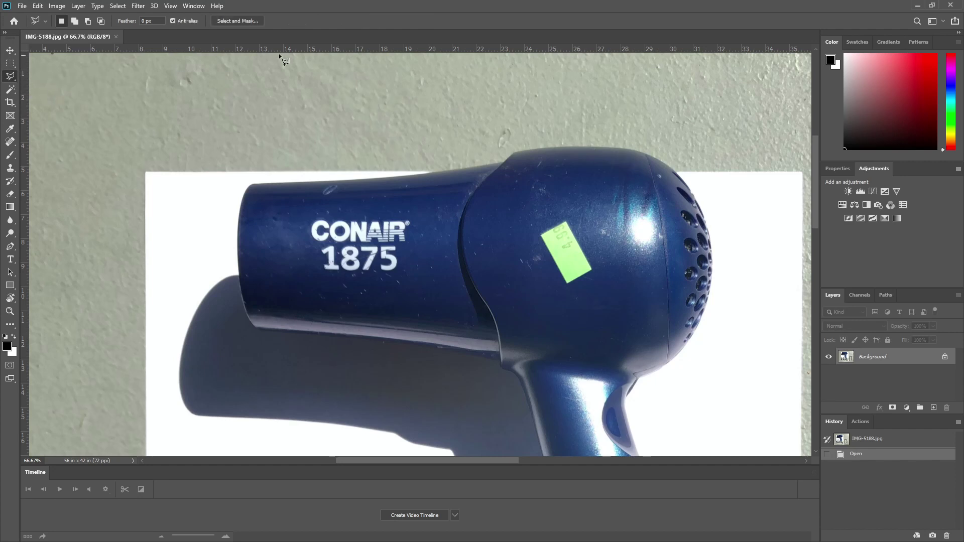
pyautogui.scroll(-5, 432, 147)
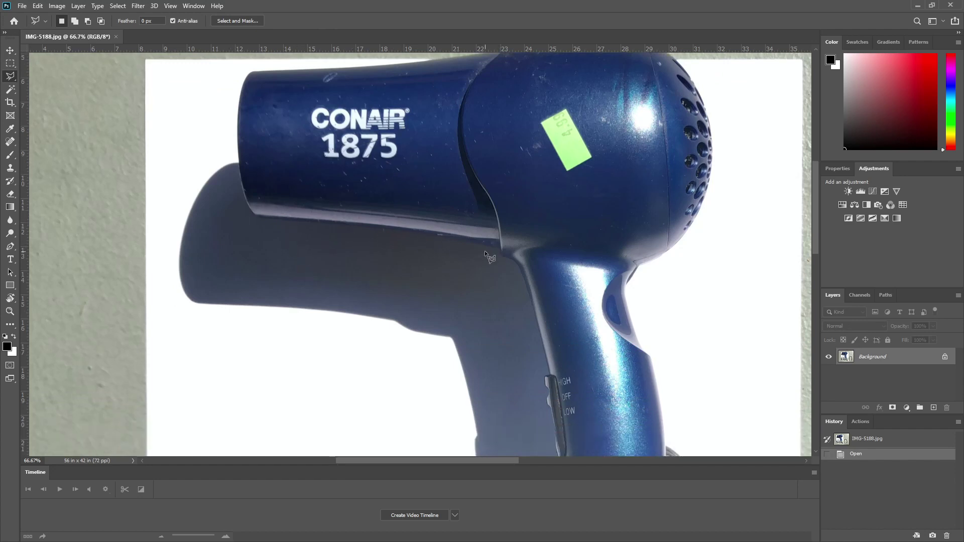
pyautogui.click(10, 312)
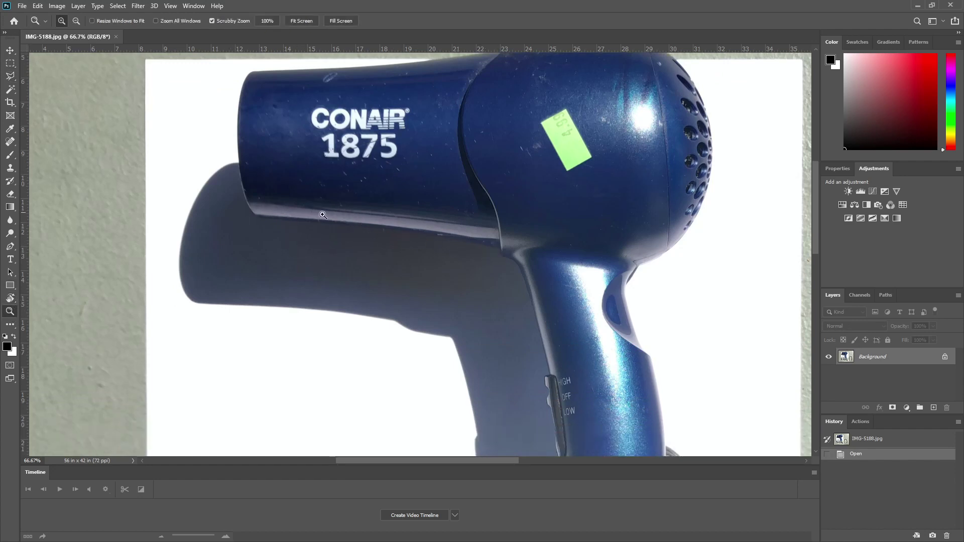
pyautogui.moveTo(323, 215)
pyautogui.mouseDown()
pyautogui.moveTo(359, 226)
pyautogui.moveTo(309, 210)
pyautogui.mouseUp()
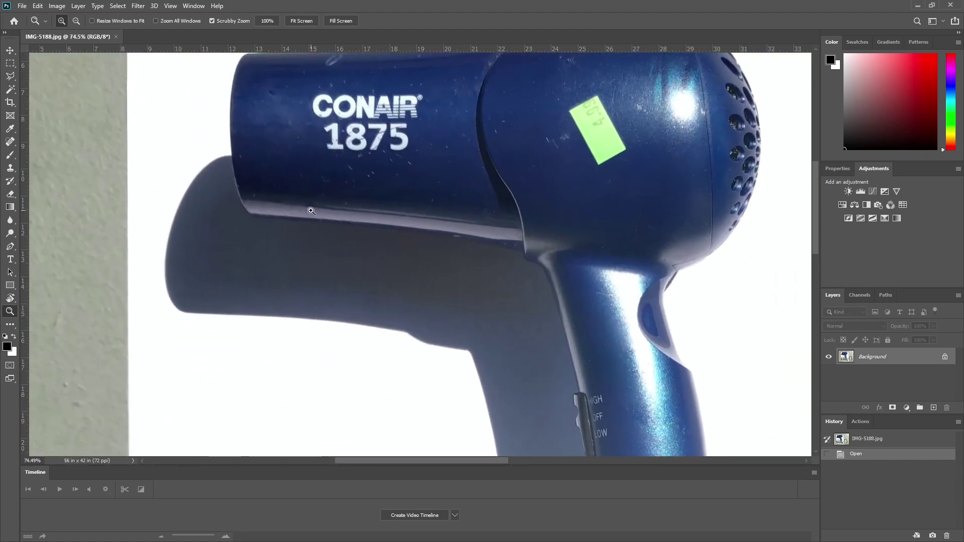
pyautogui.click(10, 79)
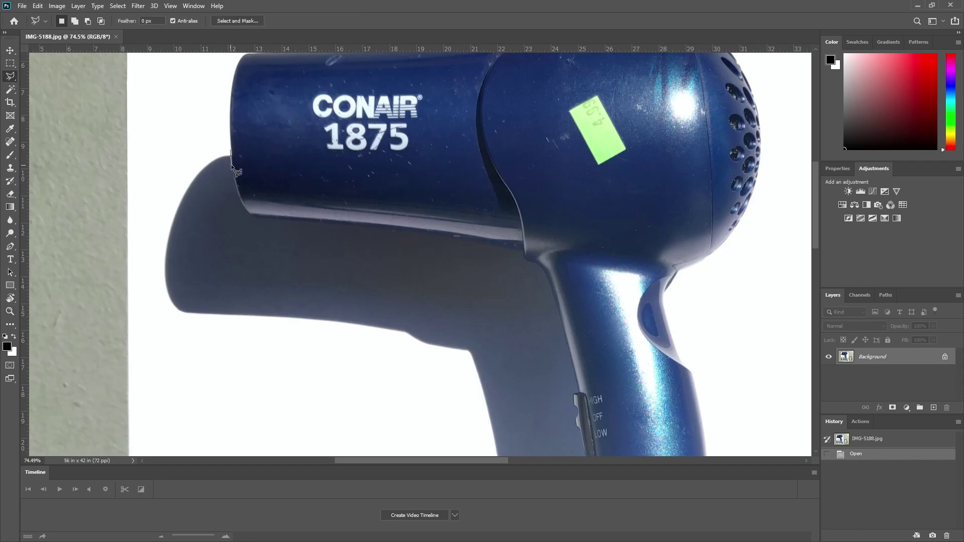
pyautogui.click(230, 150)
pyautogui.click(446, 236)
pyautogui.click(451, 403)
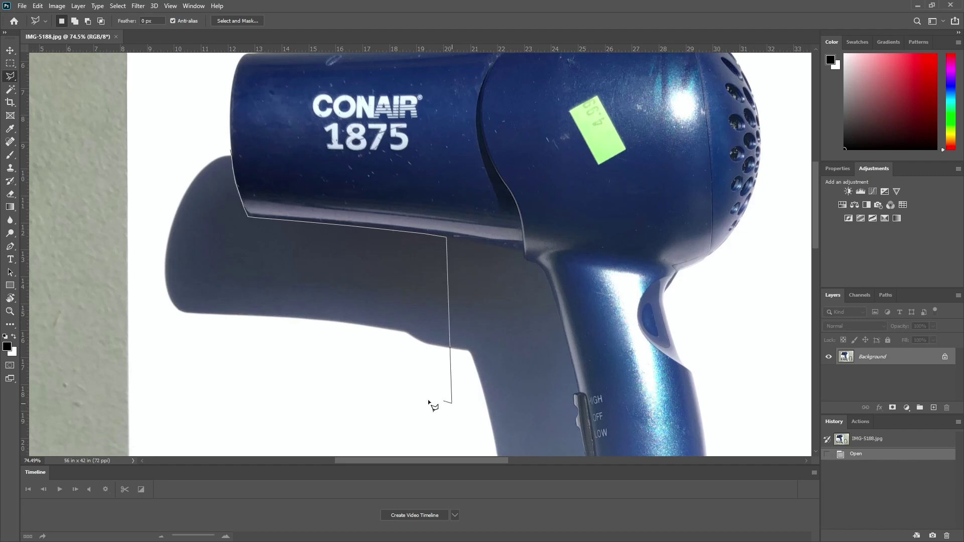
pyautogui.click(167, 405)
pyautogui.click(134, 296)
pyautogui.click(172, 122)
pyautogui.doubleClick(209, 122)
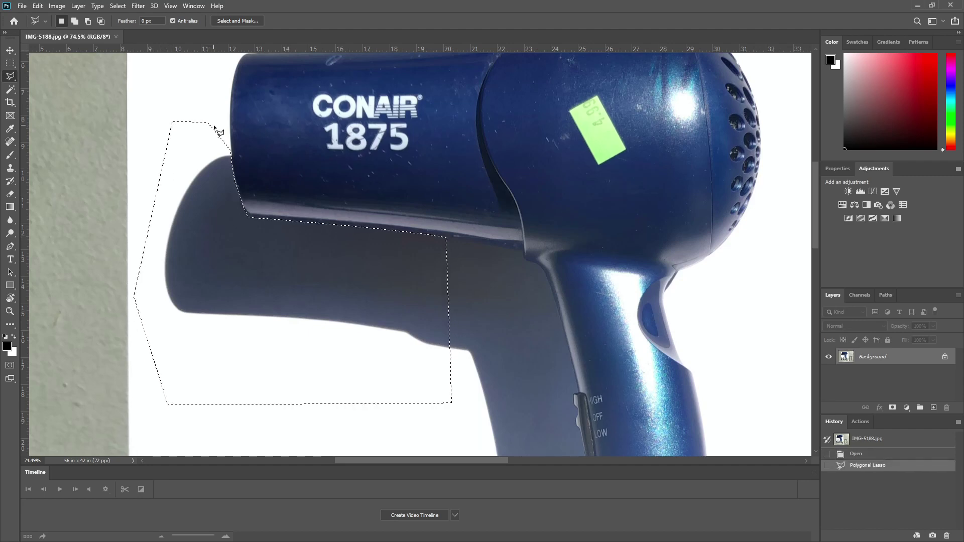
# Fill the selected shadow area with the background color in Normal mode at 100% opacity and deselect
pyautogui.press('i')
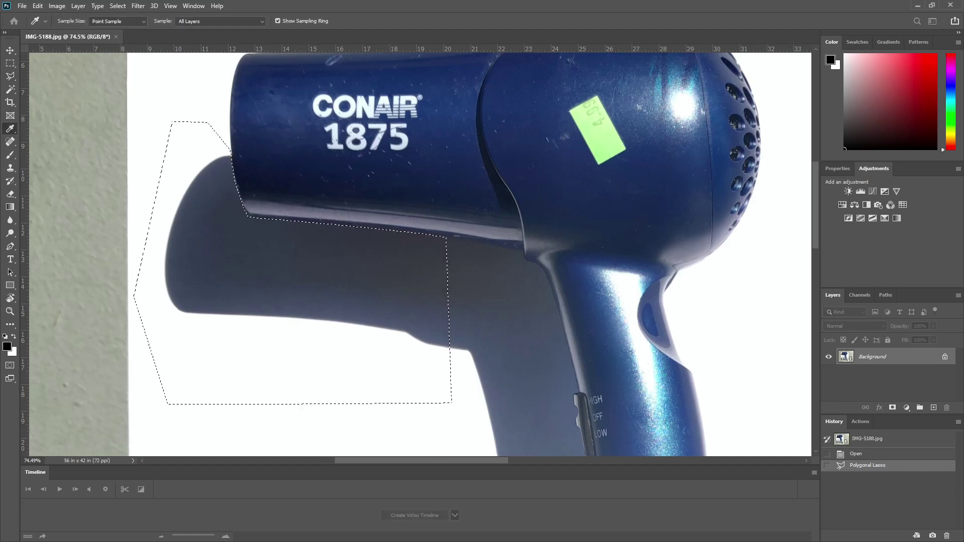
pyautogui.press('Delete')
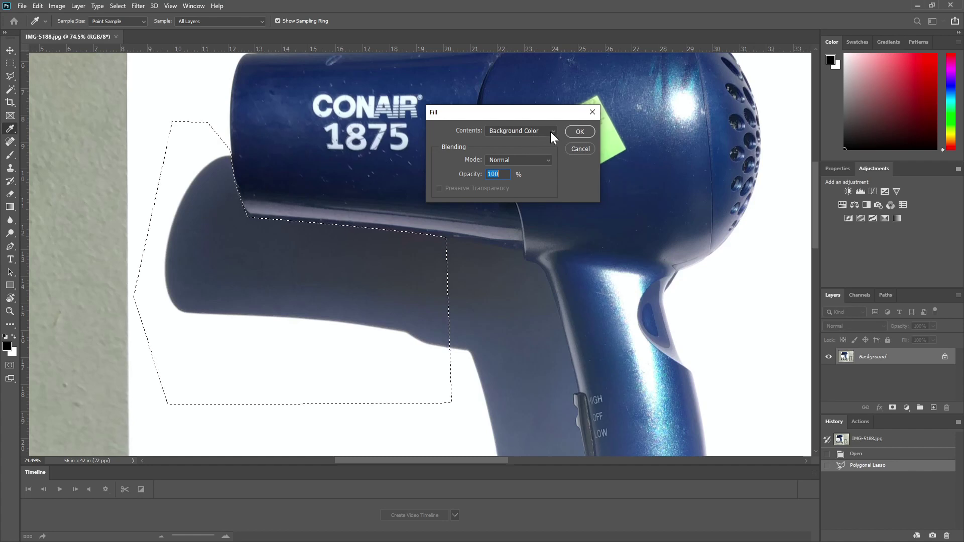
pyautogui.click(577, 131)
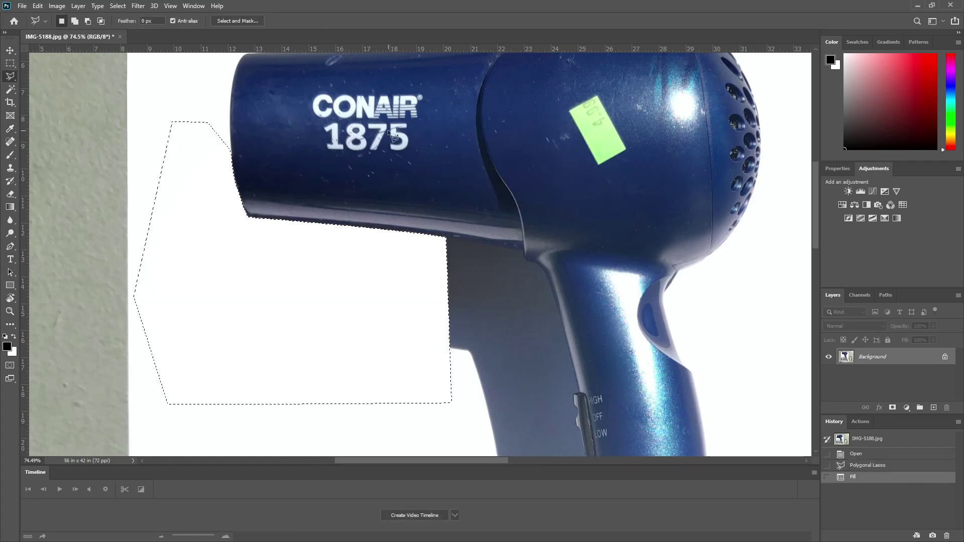
pyautogui.click(10, 63)
pyautogui.click(164, 87)
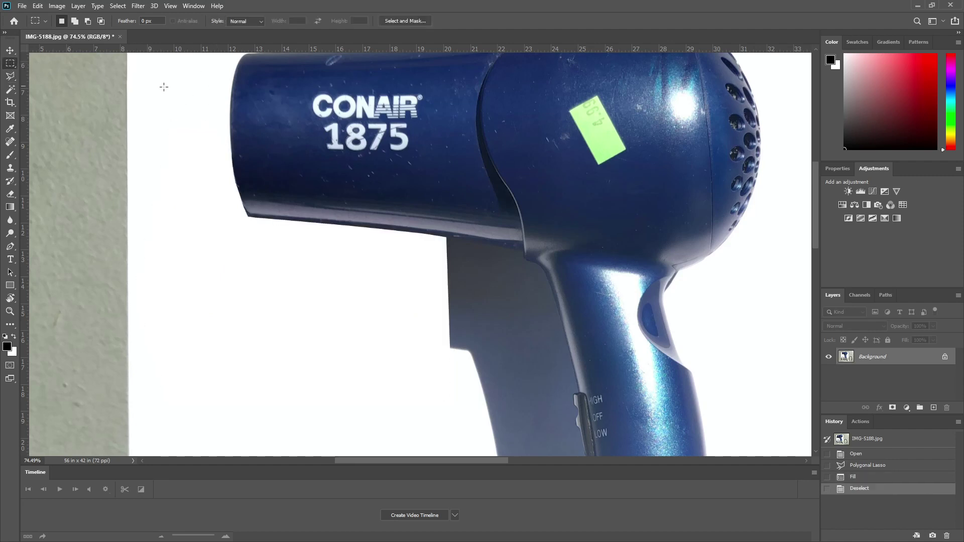
# Select the remaining shadow under the rear of the nozzle, beside the top of the handle, with the Polygonal Lasso
pyautogui.click(10, 76)
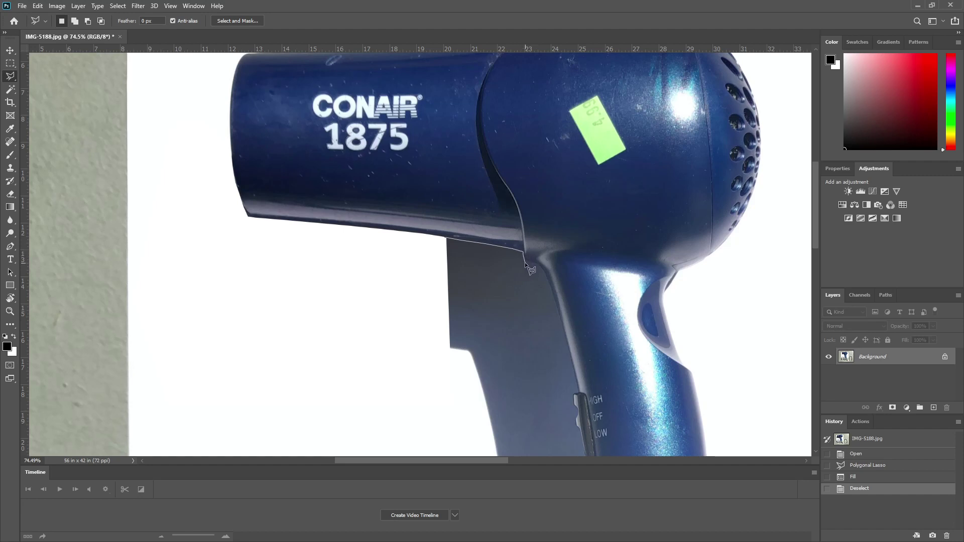
pyautogui.click(536, 292)
pyautogui.click(472, 368)
pyautogui.click(385, 382)
pyautogui.click(366, 284)
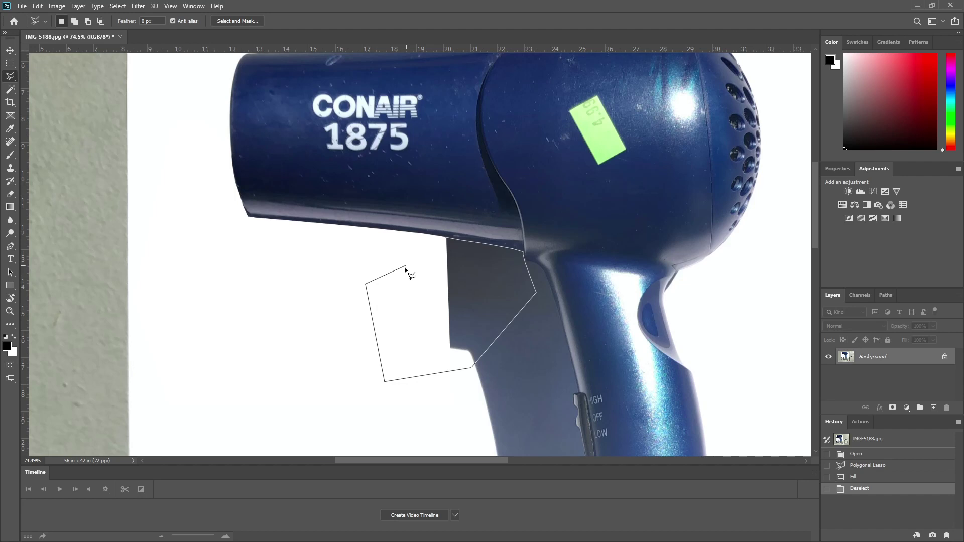
pyautogui.doubleClick(404, 268)
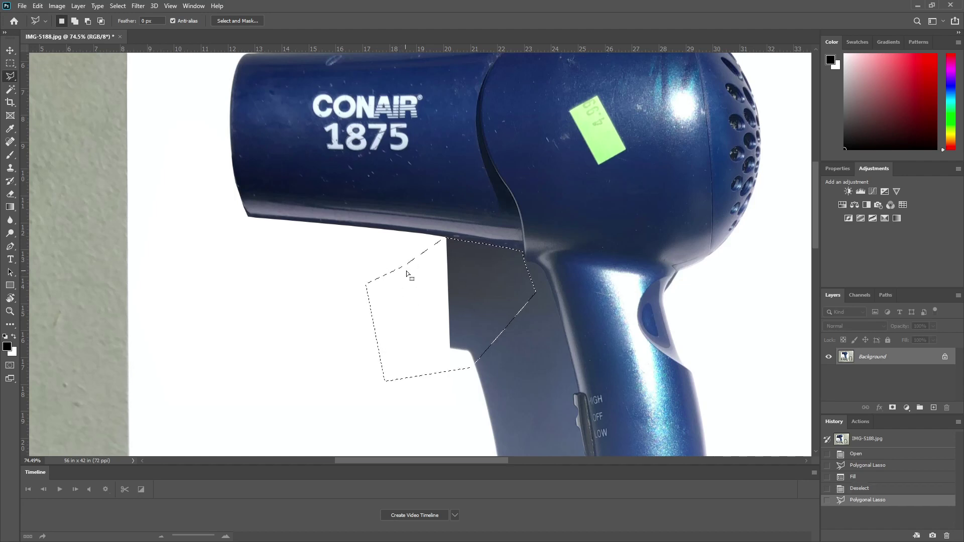
# Fill the selected shadow beside the handle with the background color at 100% opacity and deselect
pyautogui.hotkey('shift', 'F5')
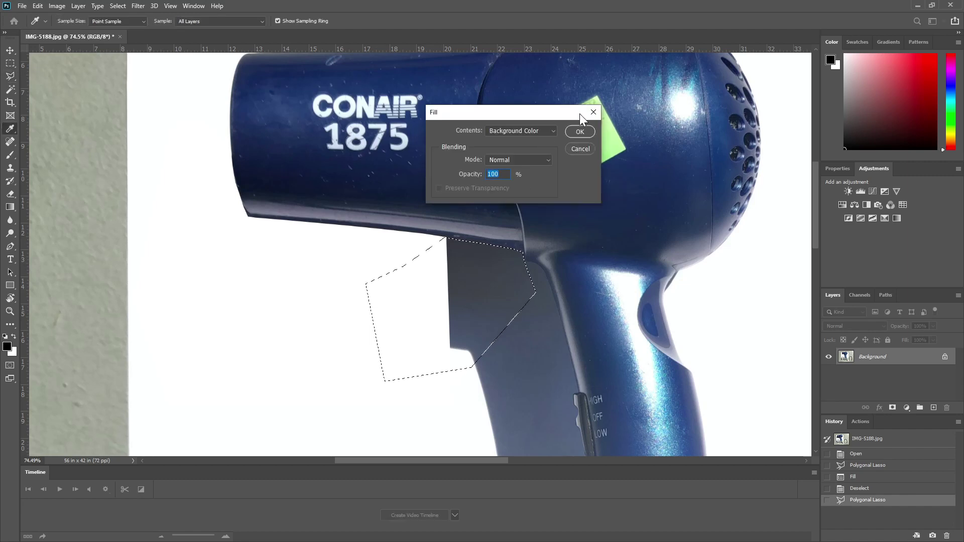
pyautogui.click(582, 131)
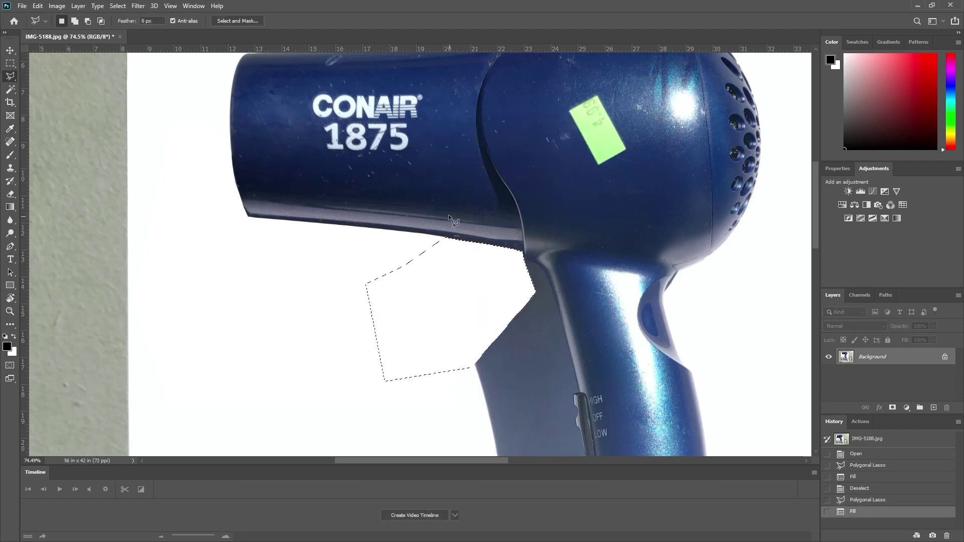
pyautogui.scroll(3, 449, 216)
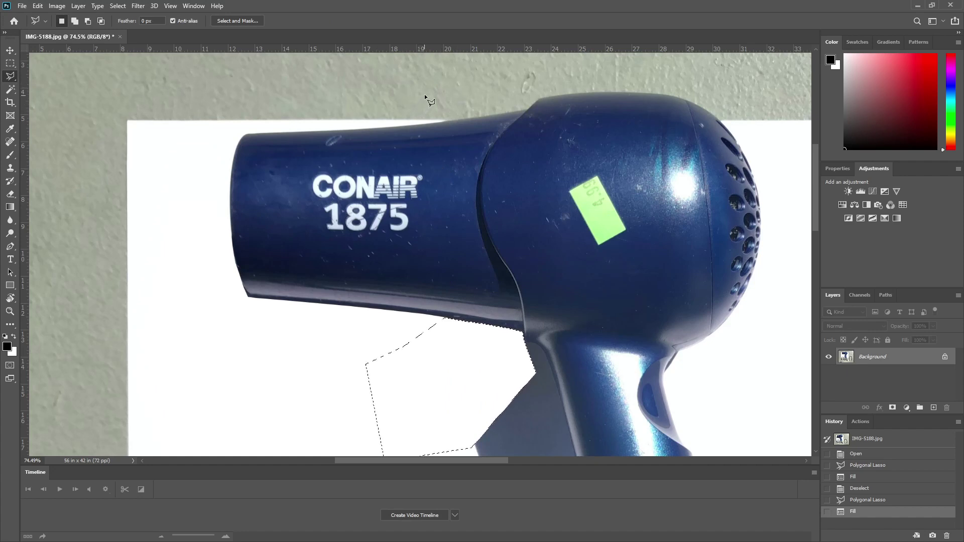
pyautogui.scroll(2, 665, 89)
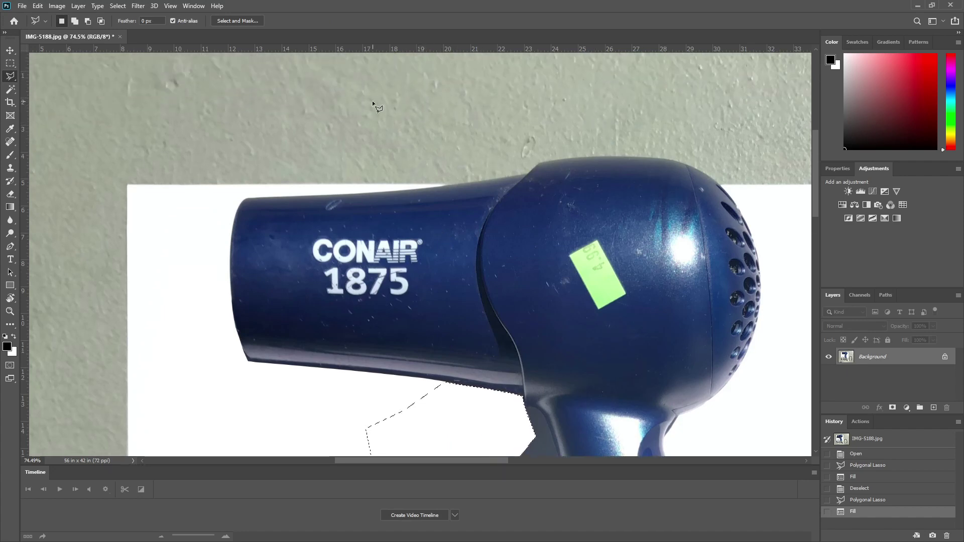
pyautogui.click(10, 64)
pyautogui.hotkey('ctrl', 'd')
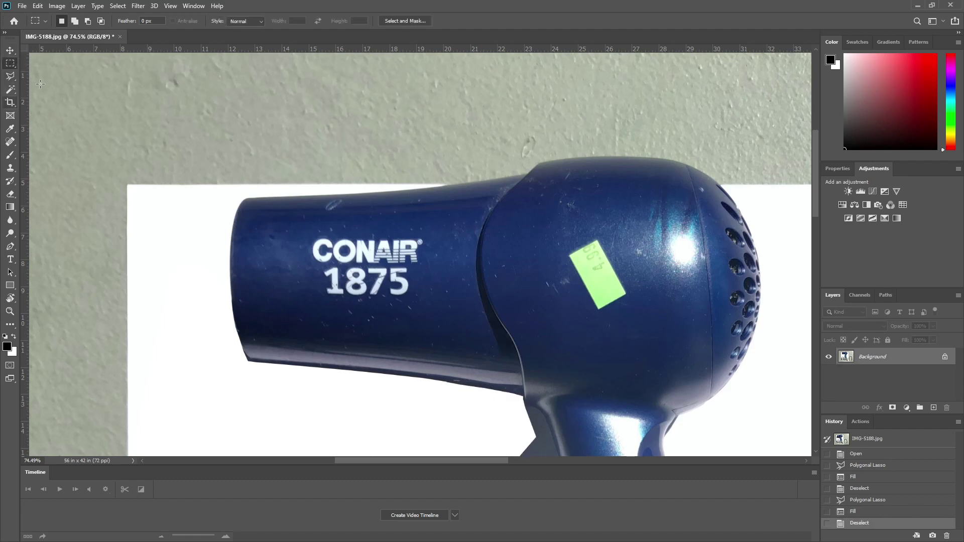
# Select the wall area above the hair dryer with the Magnetic Lasso, following the upper edge of the nozzle and motor housing
pyautogui.click(13, 76)
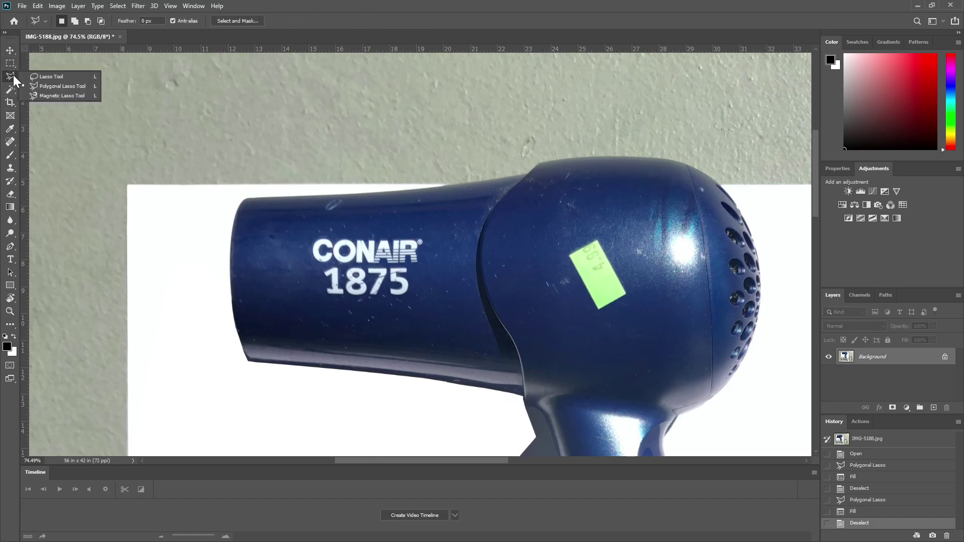
pyautogui.click(10, 76)
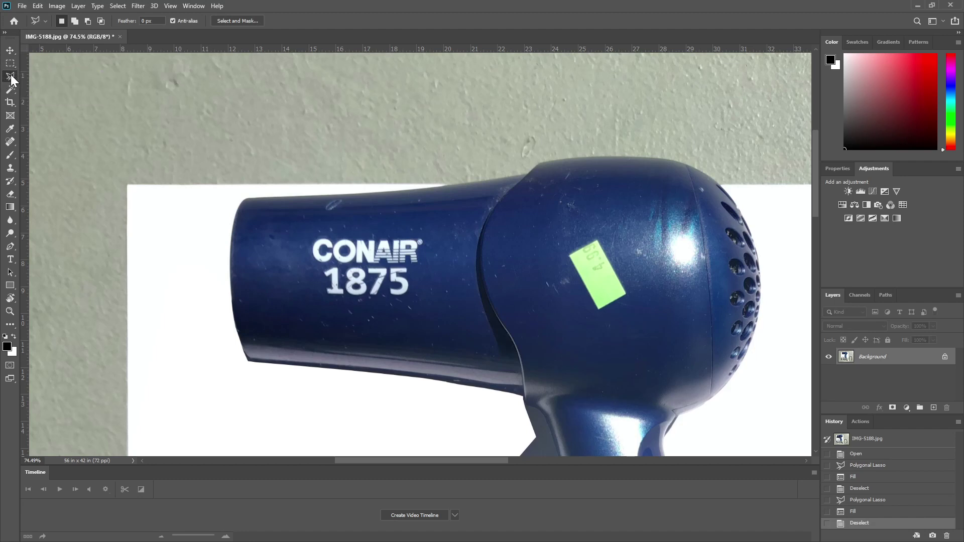
pyautogui.click(10, 75)
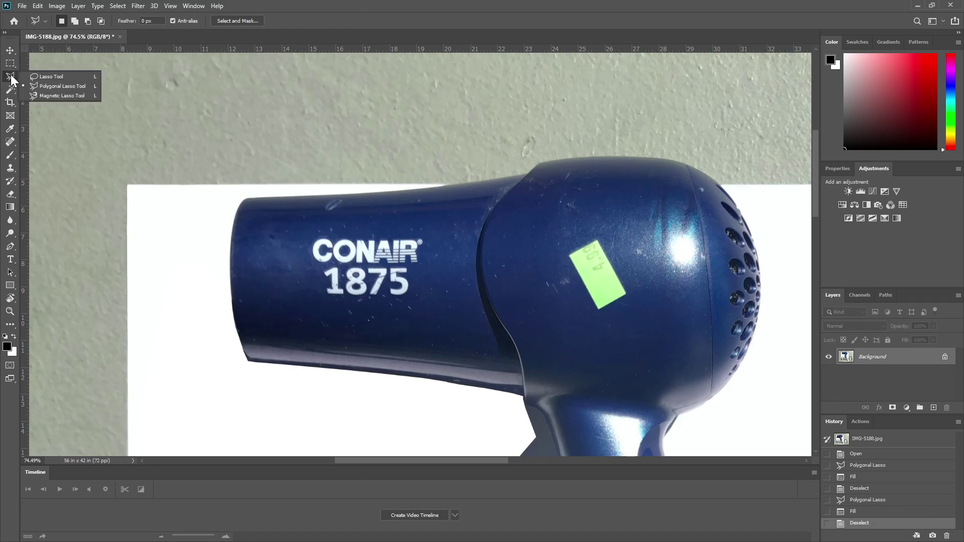
pyautogui.click(58, 95)
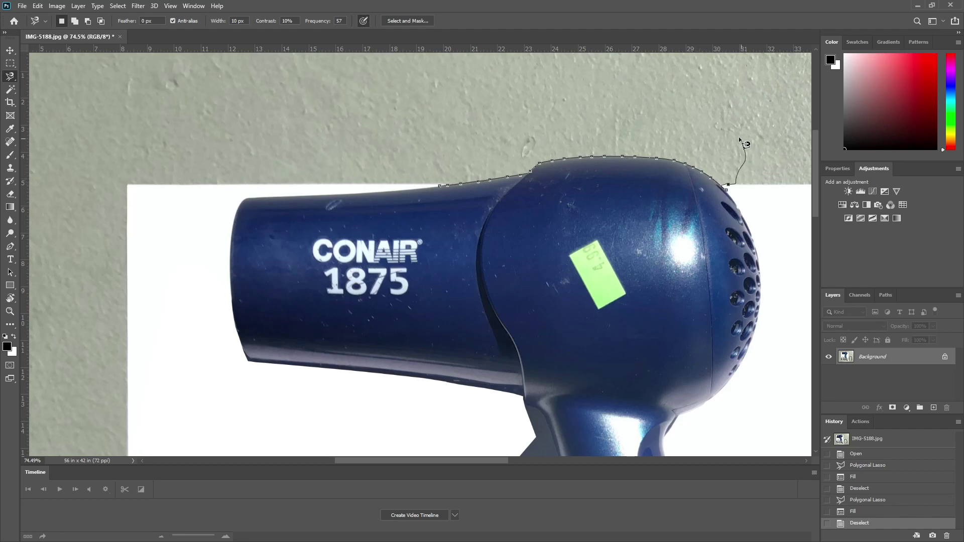
pyautogui.doubleClick(394, 152)
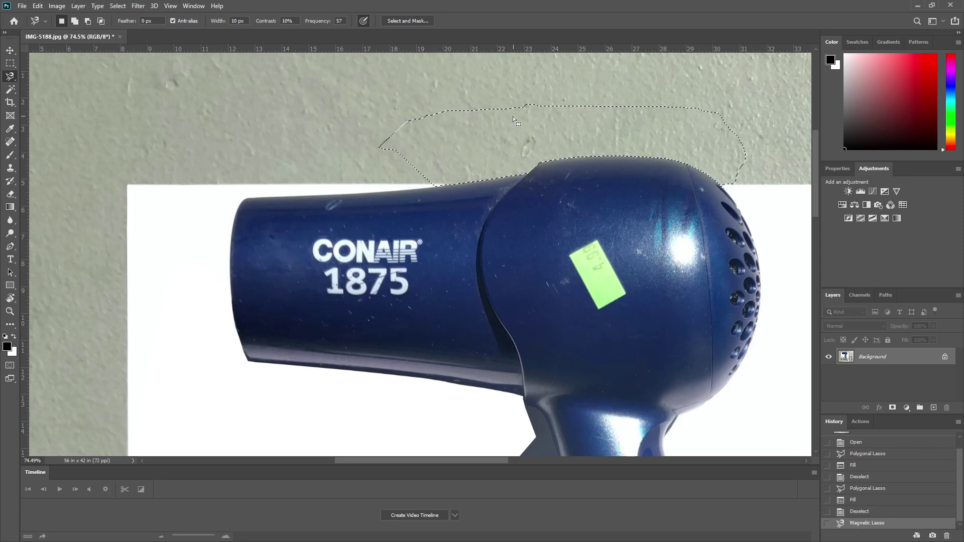
# Fill the selected wall area above the dryer with the white background color and deselect
pyautogui.hotkey('shift', 'F5')
pyautogui.click(581, 130)
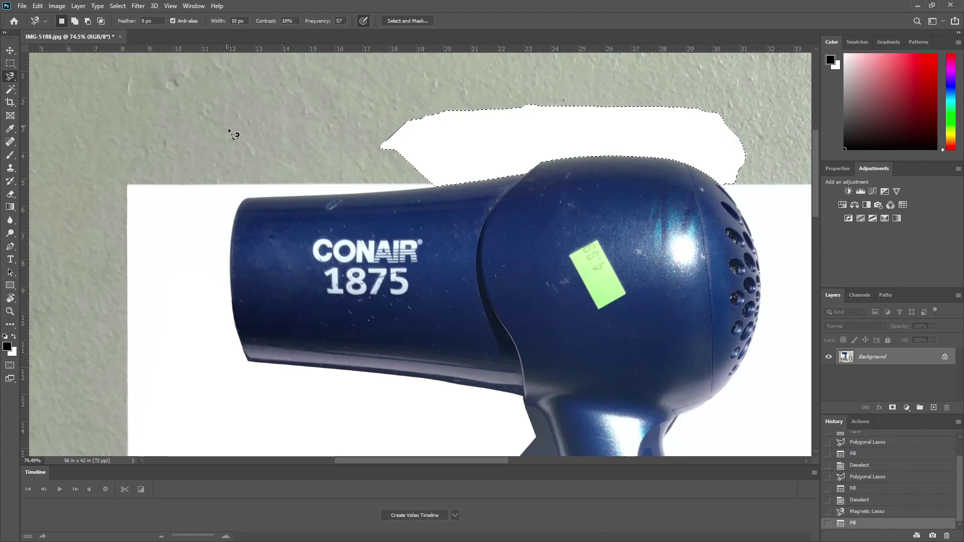
pyautogui.press('m')
pyautogui.click(408, 122)
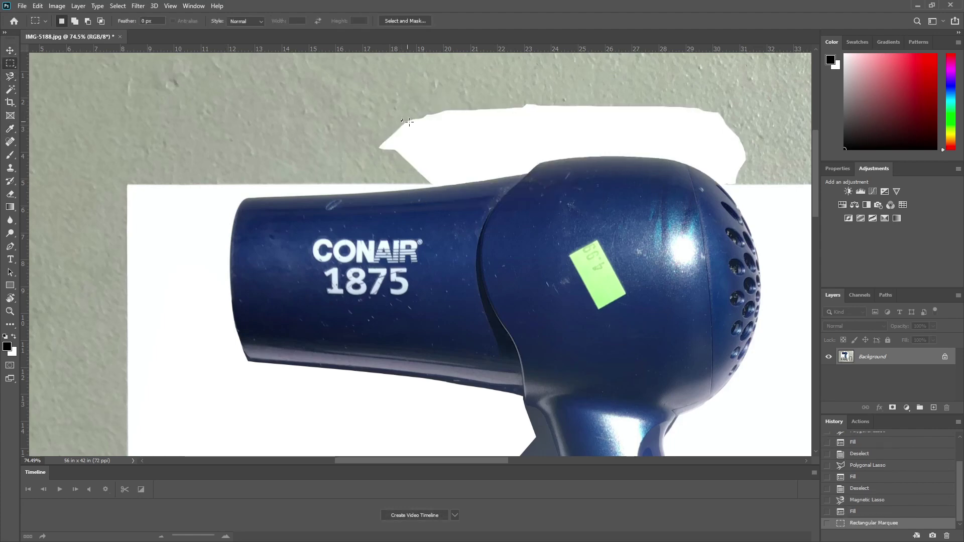
# Select most of the area inside the left cord loop with the Magnetic Lasso, following the cord's inner left and lower edges
pyautogui.scroll(-10, 408, 121)
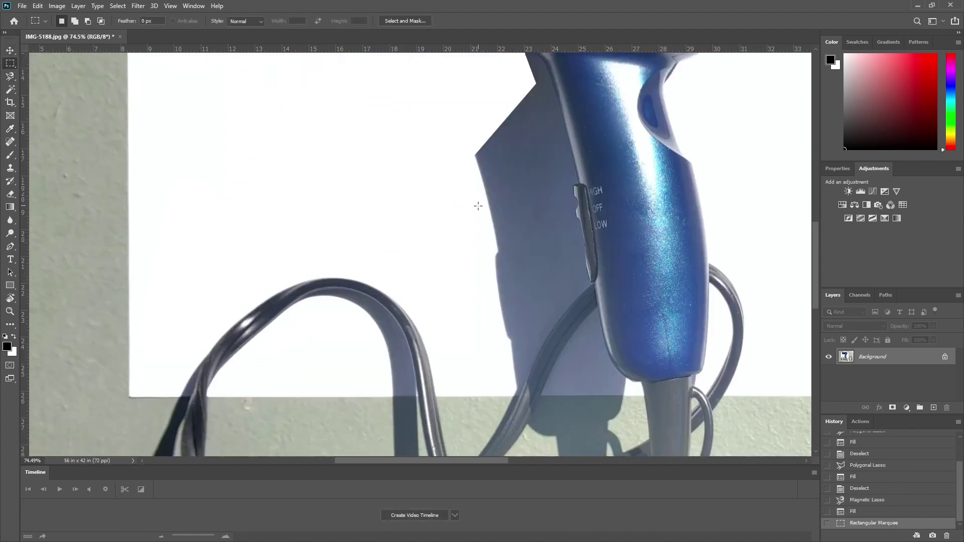
pyautogui.scroll(-5, 479, 206)
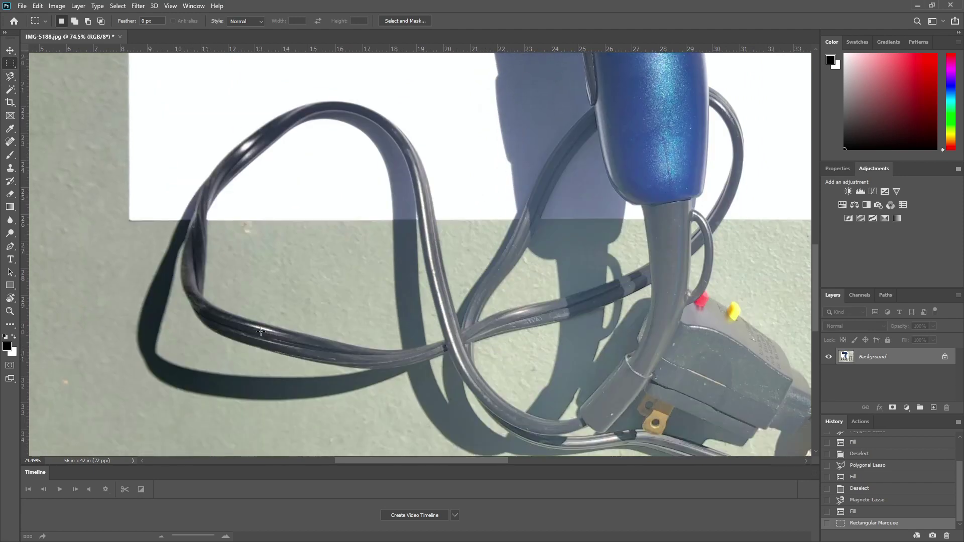
pyautogui.click(10, 76)
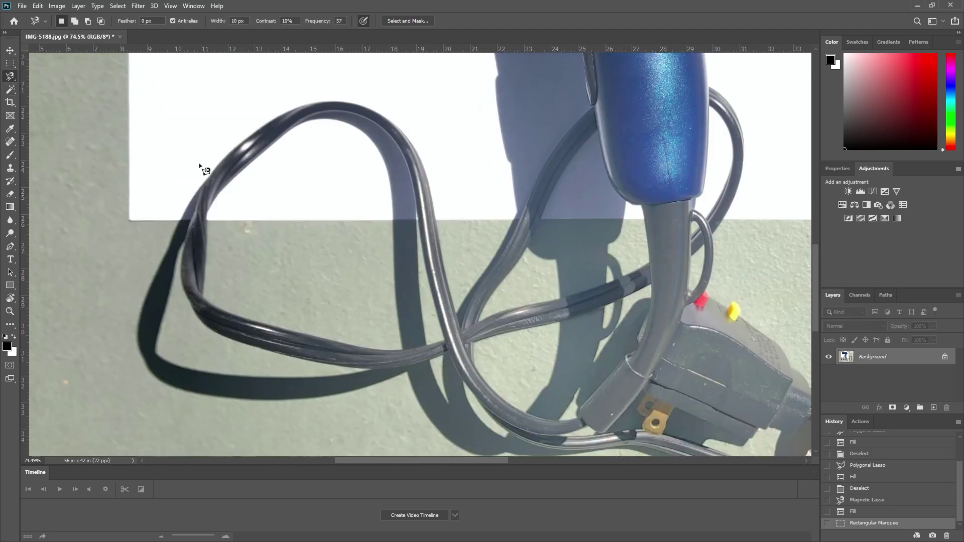
pyautogui.click(240, 174)
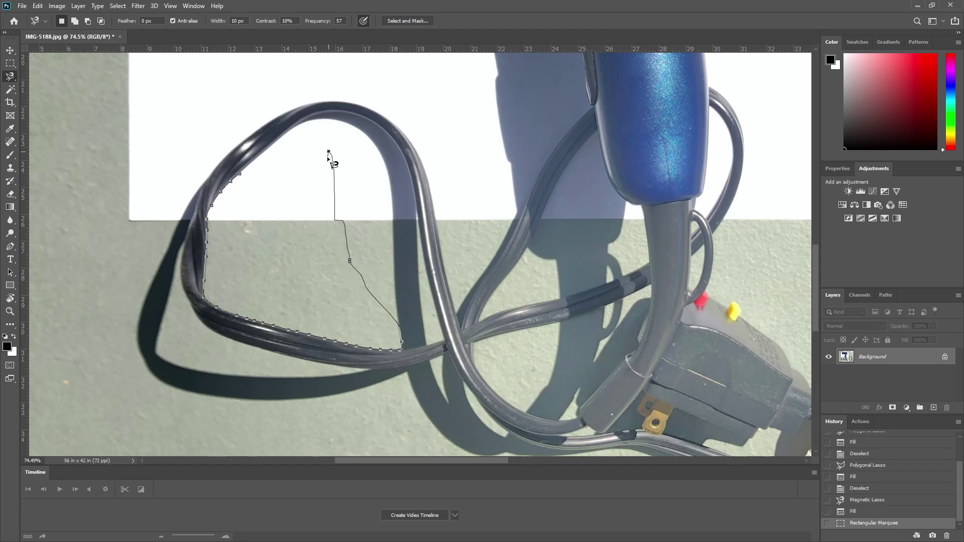
pyautogui.doubleClick(312, 171)
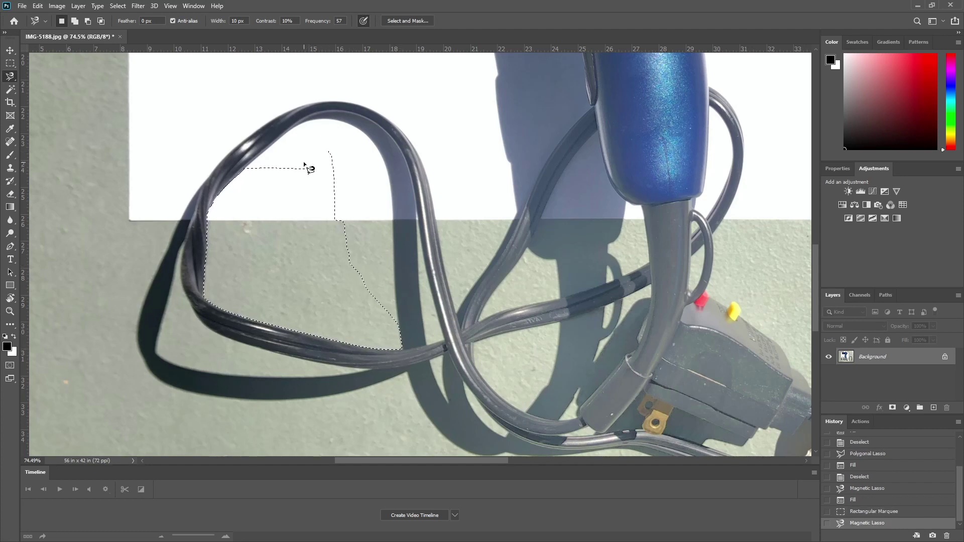
# Fill the selected area inside the cord loop with the background color in Normal mode at 100% opacity and deselect
pyautogui.hotkey('shift', 'BackSpace')
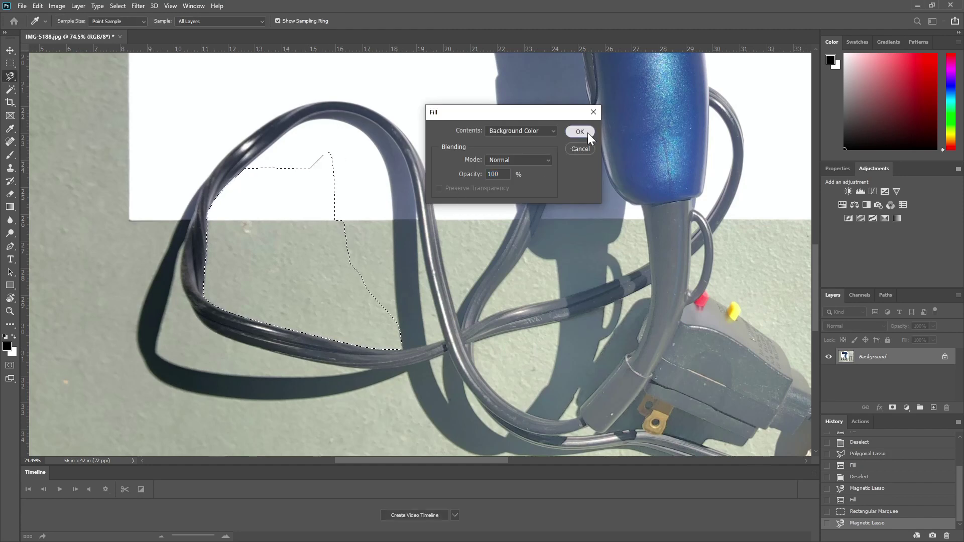
pyautogui.click(580, 131)
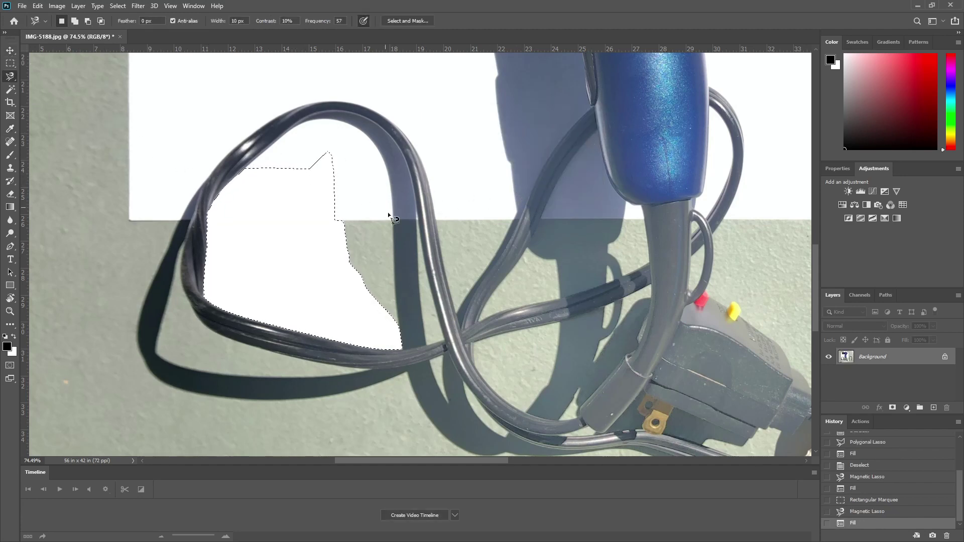
pyautogui.click(11, 78)
pyautogui.click(62, 86)
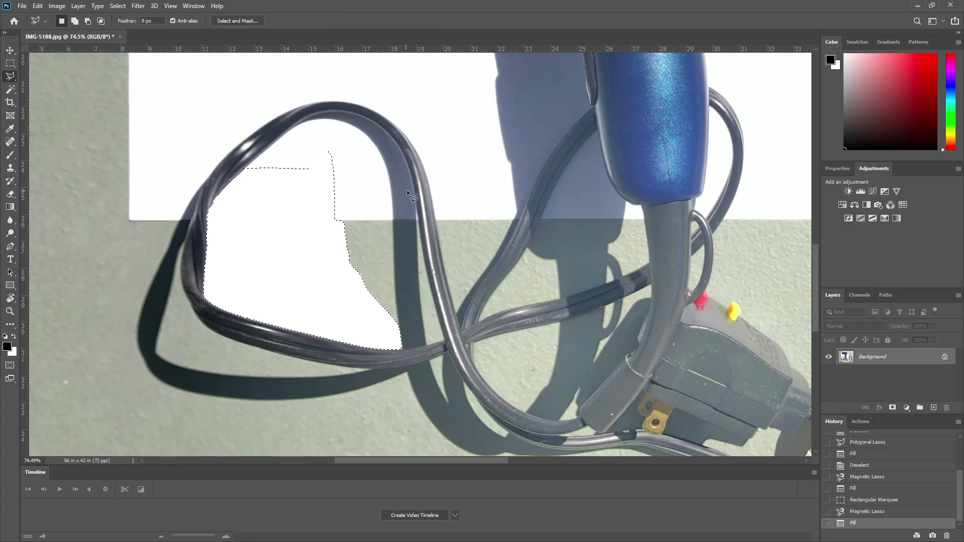
pyautogui.click(10, 63)
pyautogui.click(208, 87)
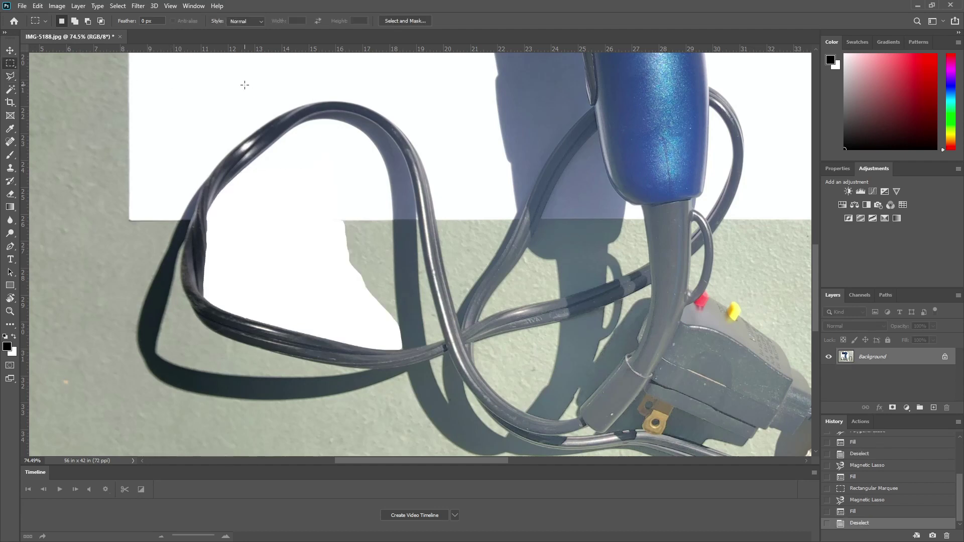
# Review the whole edited photo, view Hairdryer_Isolated.png from the Proj_01_Ref folder as the finished reference, and return to Photoshop
pyautogui.hotkey('ctrl', '-')
pyautogui.hotkey('ctrl', '-')
pyautogui.hotkey('ctrl', '-')
pyautogui.hotkey('ctrl', '-')
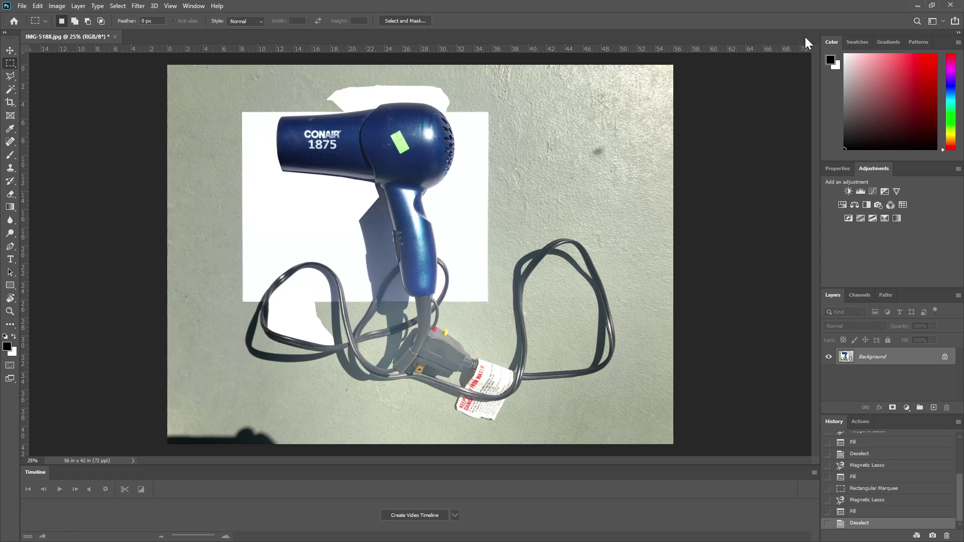
pyautogui.click(919, 5)
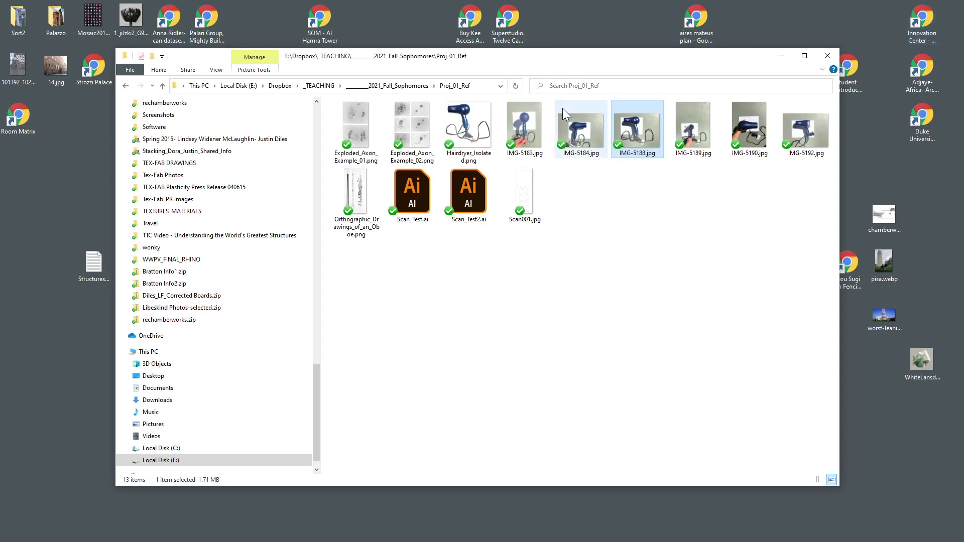
pyautogui.click(479, 124)
pyautogui.doubleClick(481, 120)
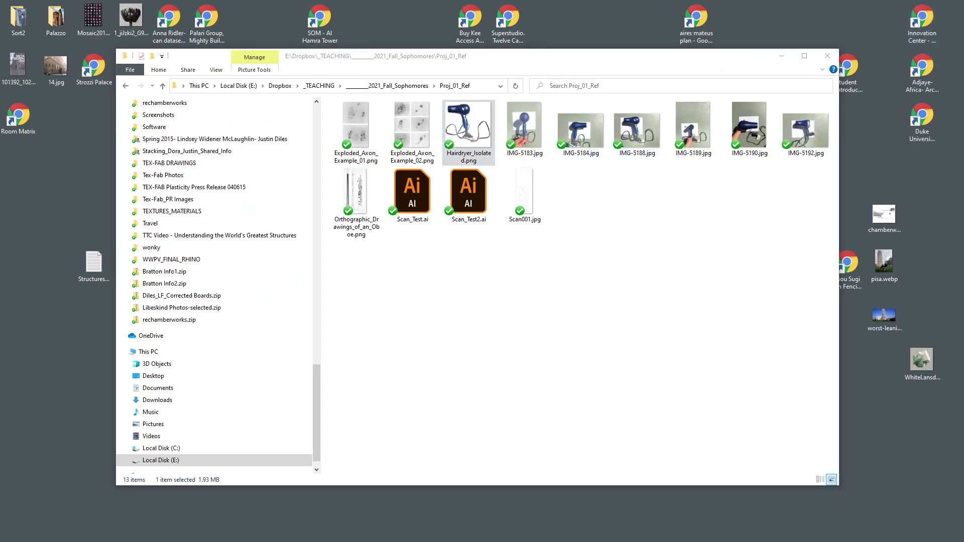
pyautogui.moveTo(475, 373); pyautogui.dragTo(619, 1)
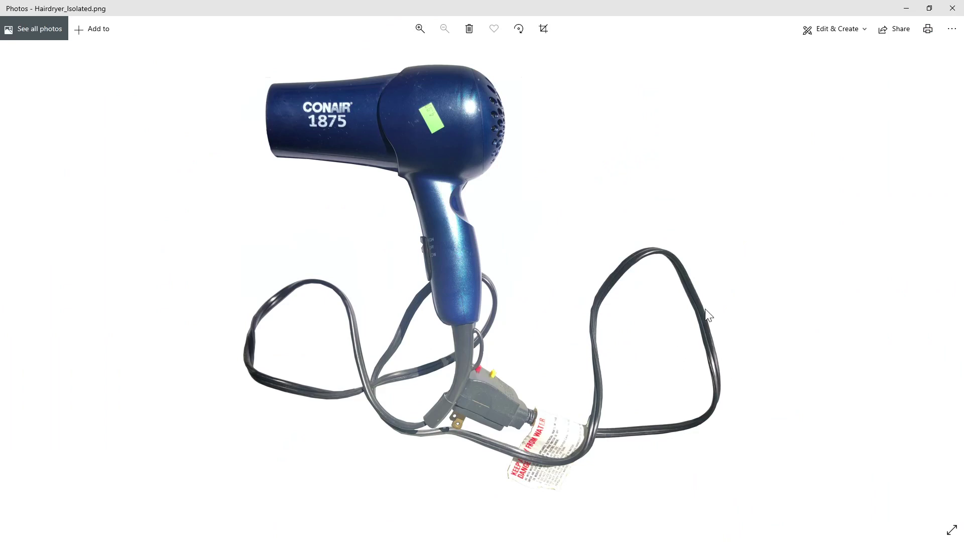
pyautogui.click(904, 8)
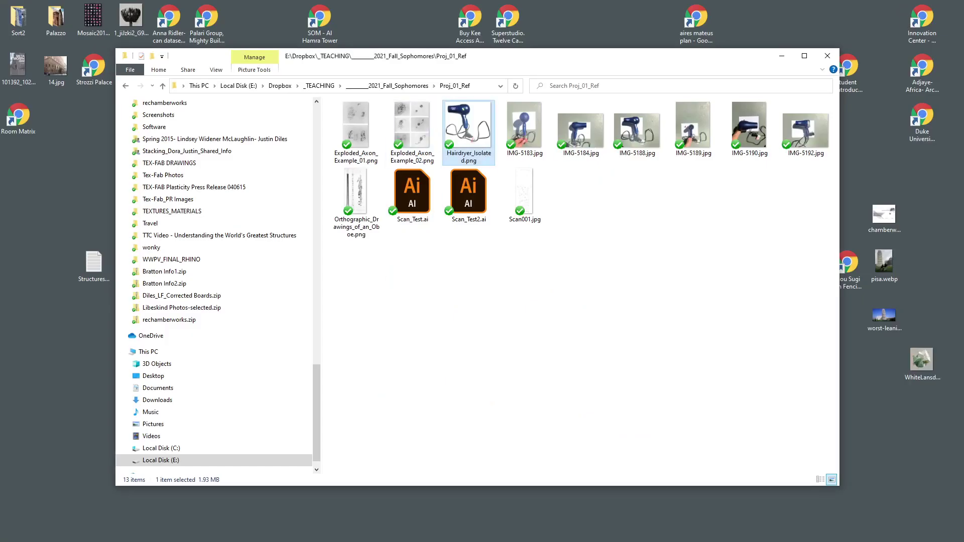
pyautogui.hotkey('alt', 'Tab')
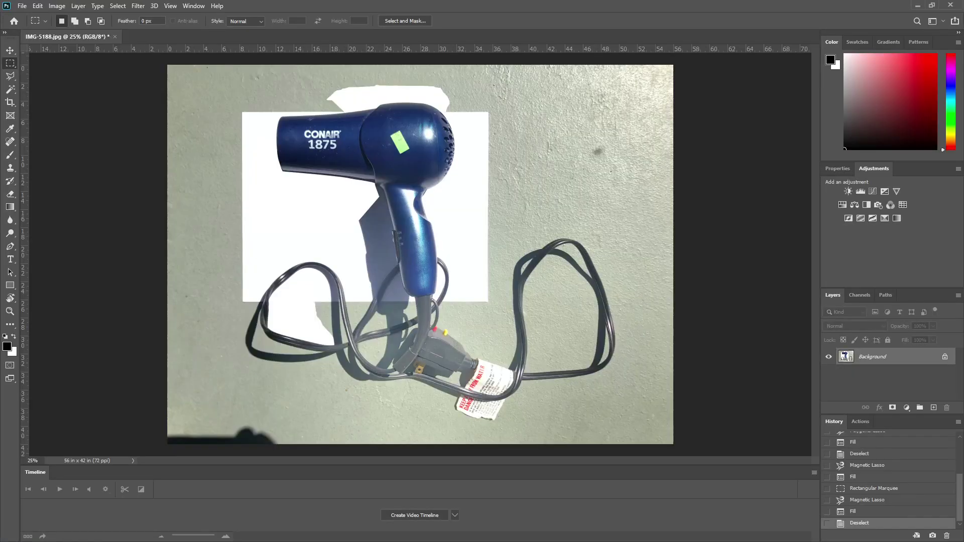
# Set up a save of the edited photo as a PNG under the name Hairdryer_Isolated.png, and cancel the save
pyautogui.click(28, 3)
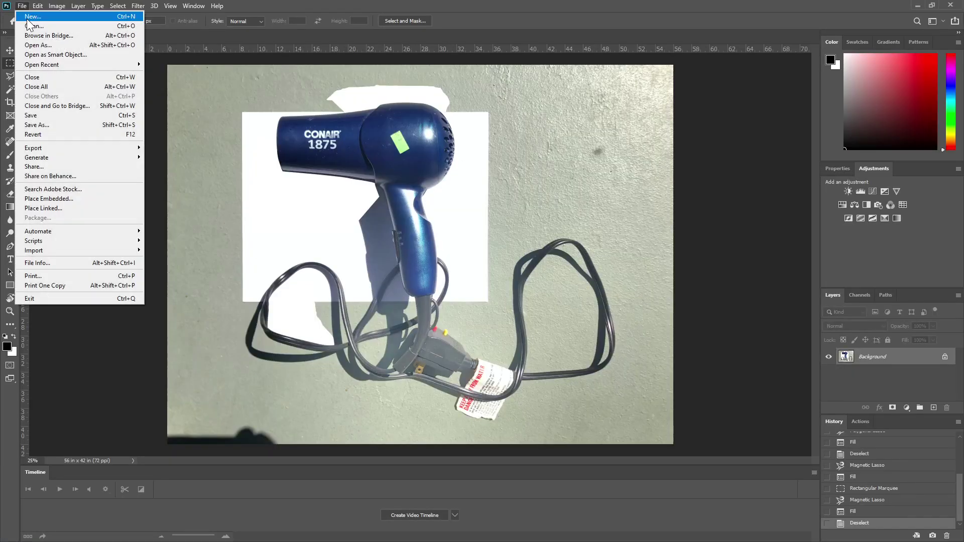
pyautogui.click(70, 124)
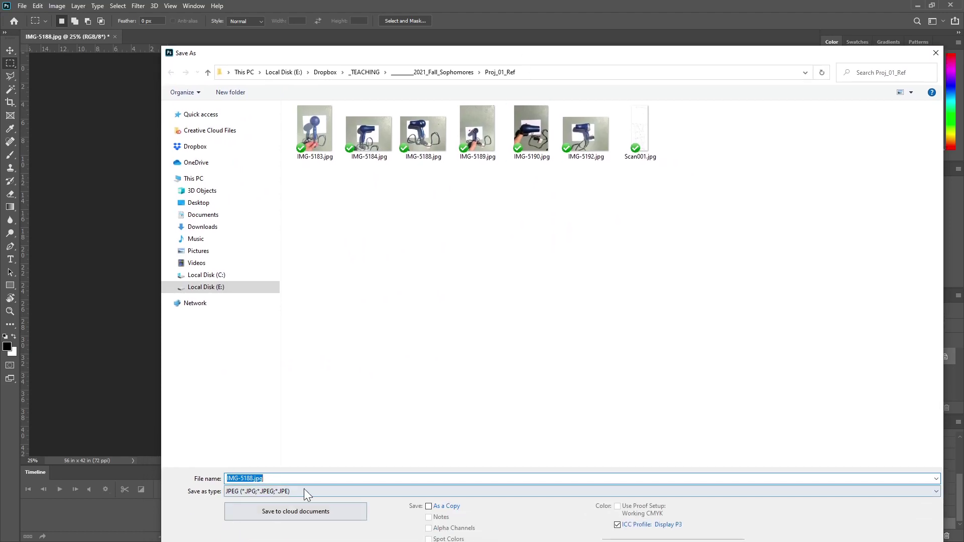
pyautogui.click(305, 491)
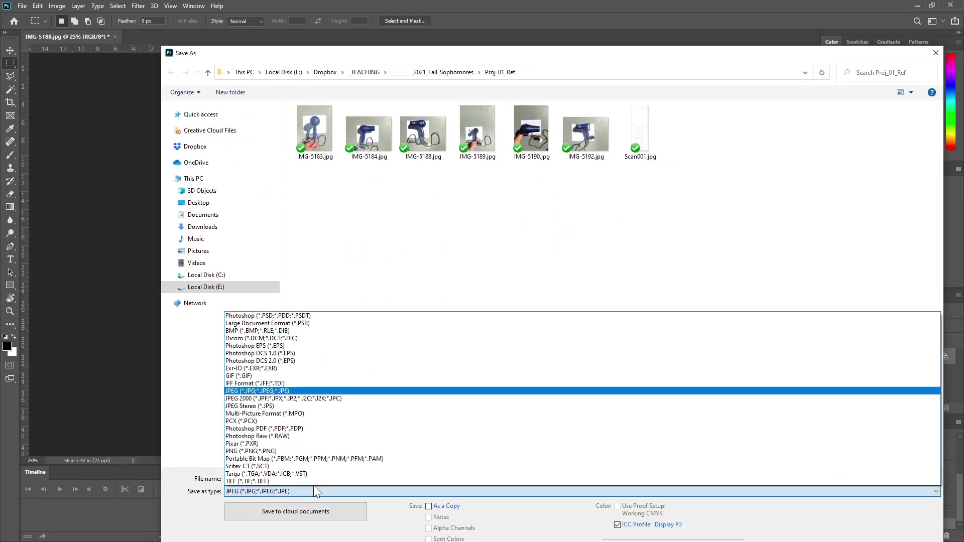
pyautogui.click(254, 450)
pyautogui.click(426, 132)
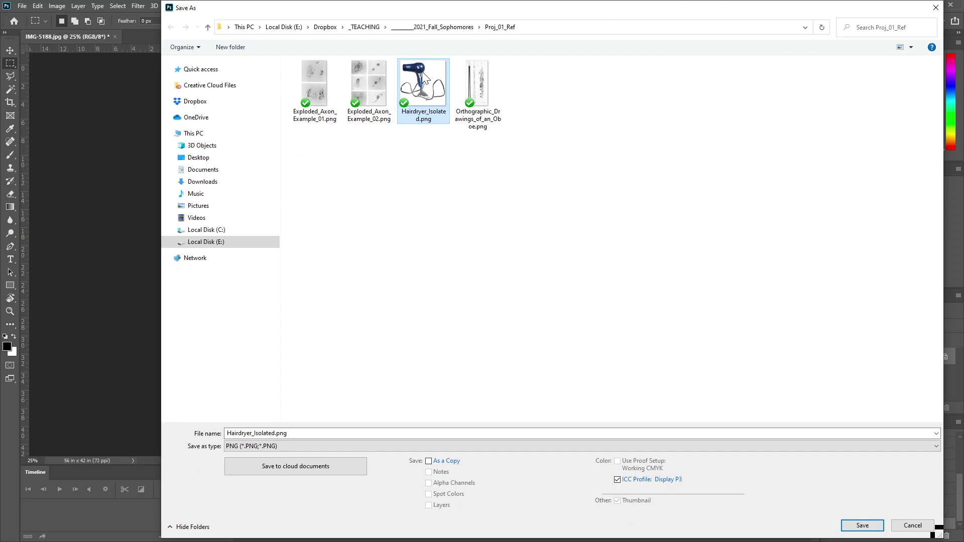
pyautogui.click(935, 9)
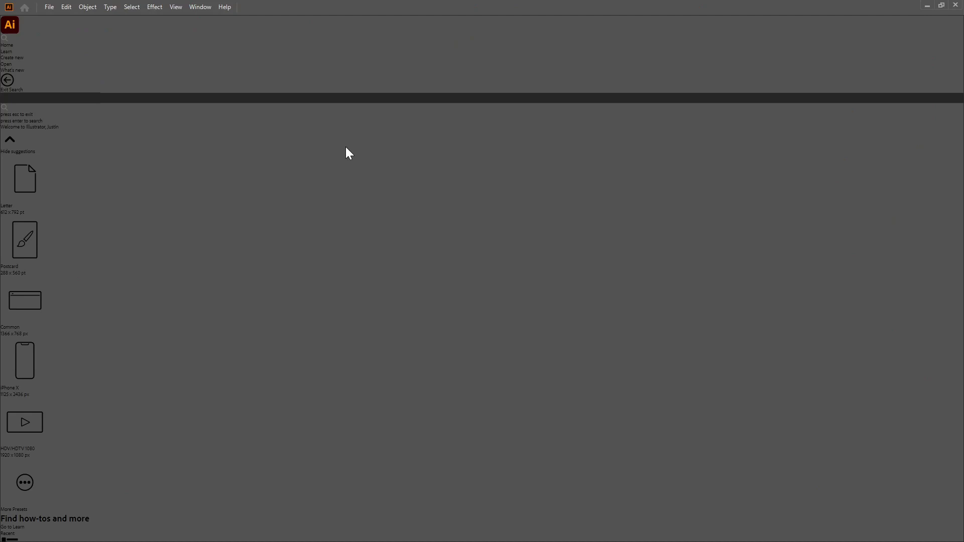
# Switch to Illustrator and start a new document with its units set to inches
pyautogui.click(49, 7)
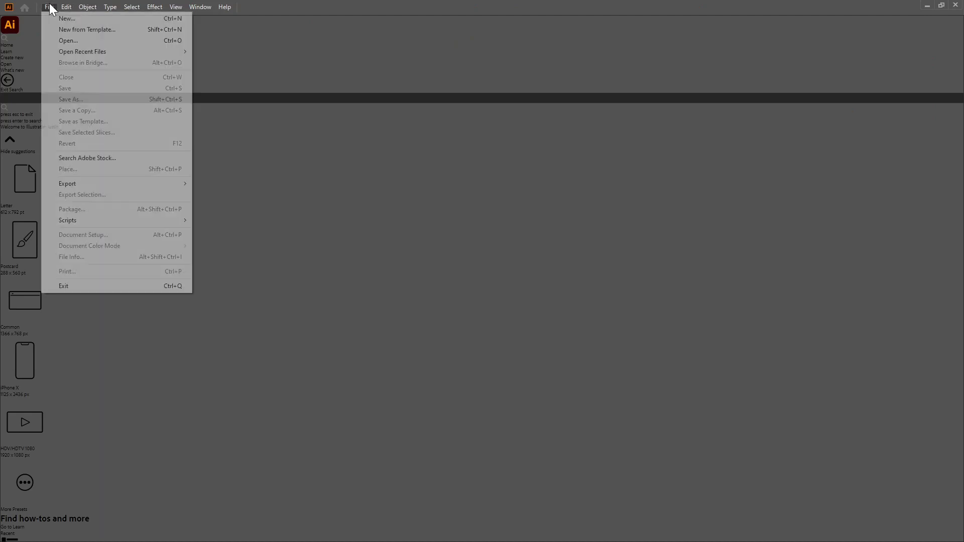
pyautogui.click(79, 20)
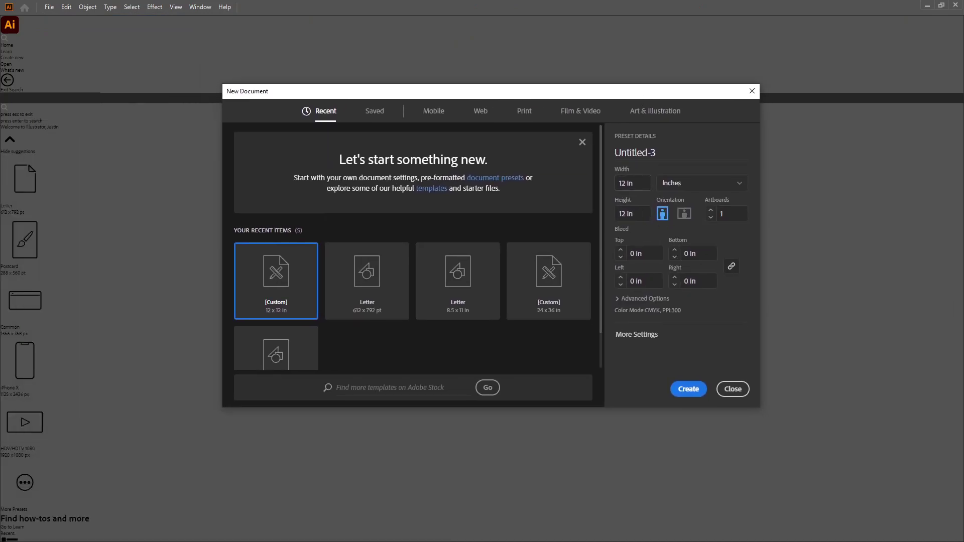
pyautogui.click(711, 189)
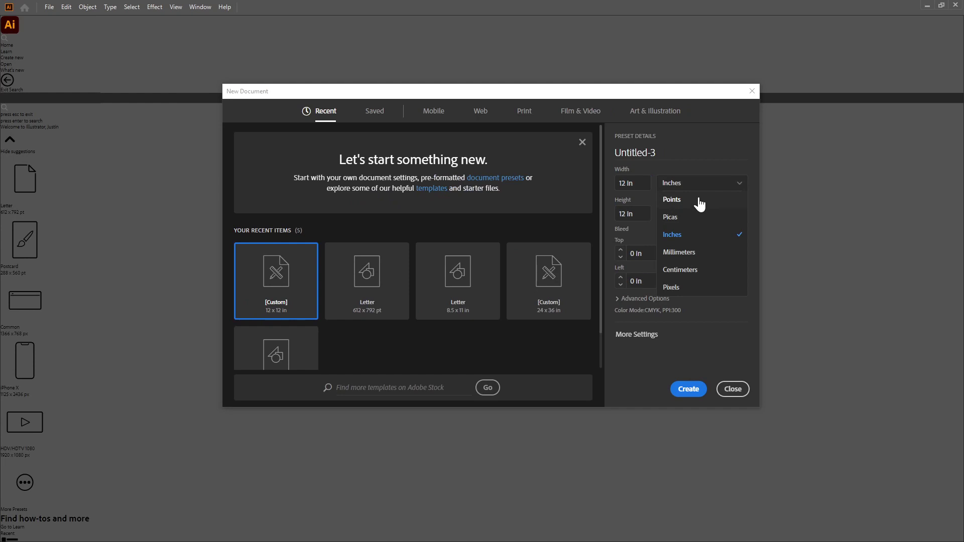
pyautogui.click(699, 200)
pyautogui.click(684, 186)
pyautogui.click(676, 237)
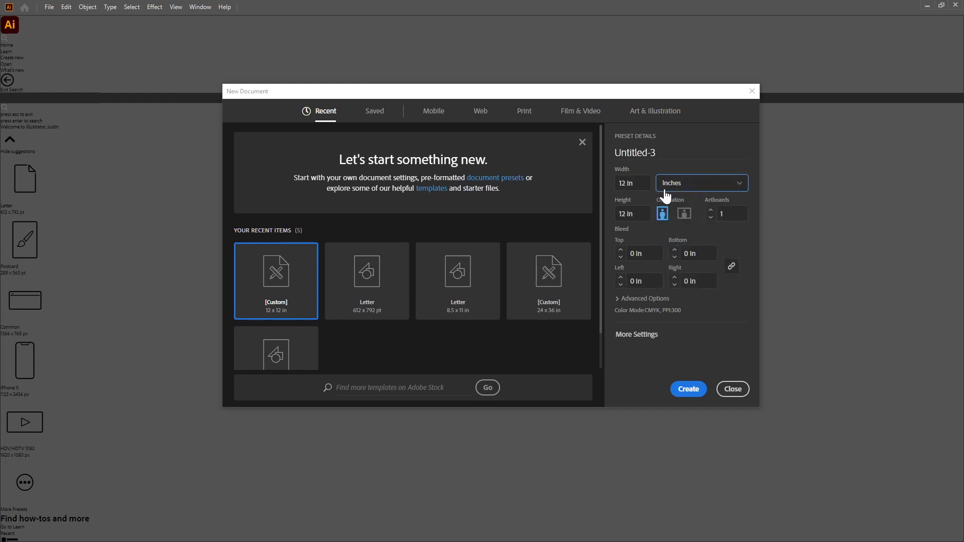
# Set the new document's width to 12 in, keep its height at 12 in, and create it
pyautogui.click(618, 189)
pyautogui.click(632, 206)
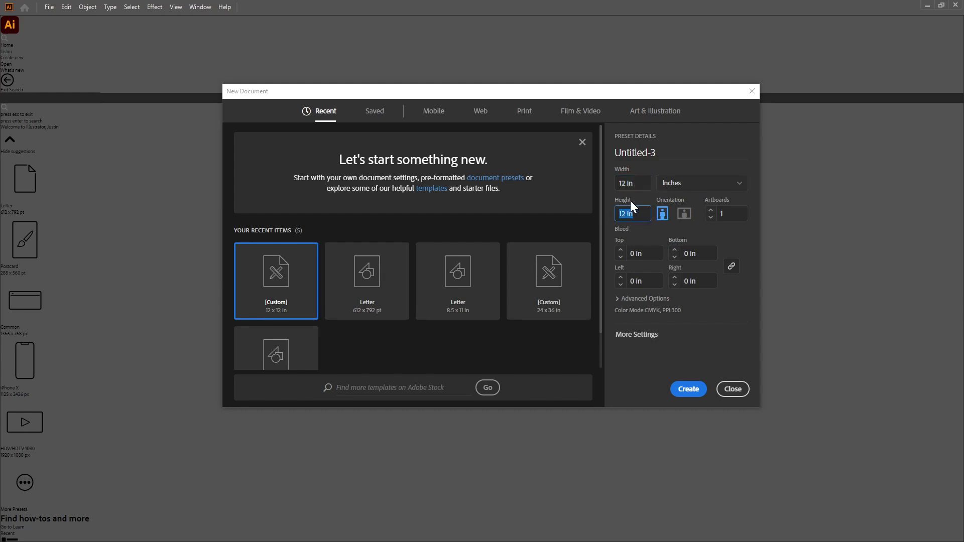
pyautogui.click(623, 184)
pyautogui.write('12')
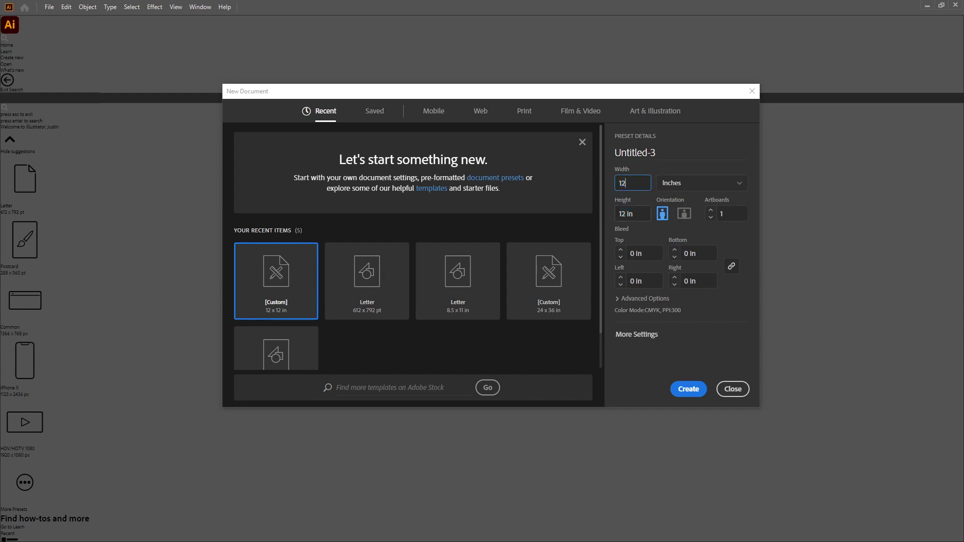
pyautogui.write(' In')
pyautogui.click(687, 394)
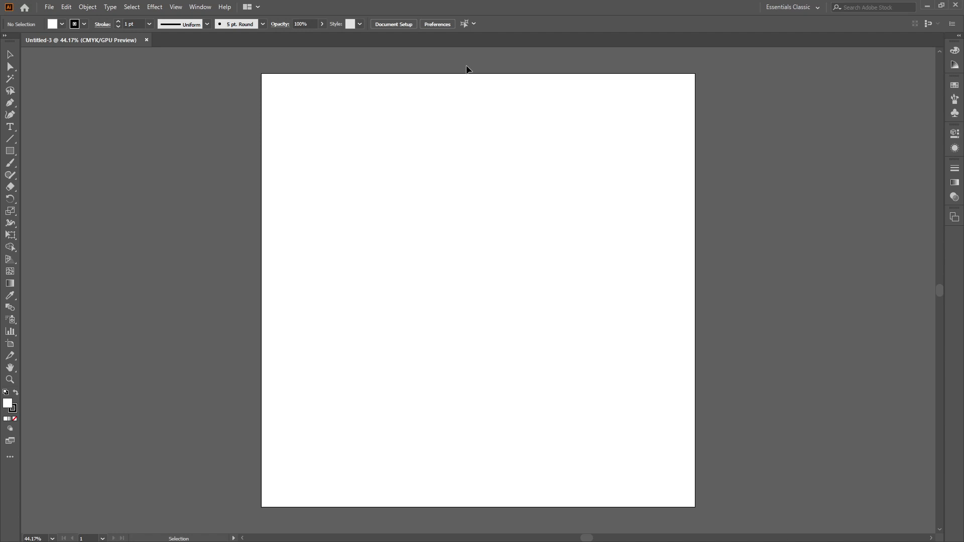
# Show the rulers around the blank artboard and activate the Selection tool
pyautogui.press('a')
pyautogui.hotkey('ctrl', 'r')
pyautogui.press('v')
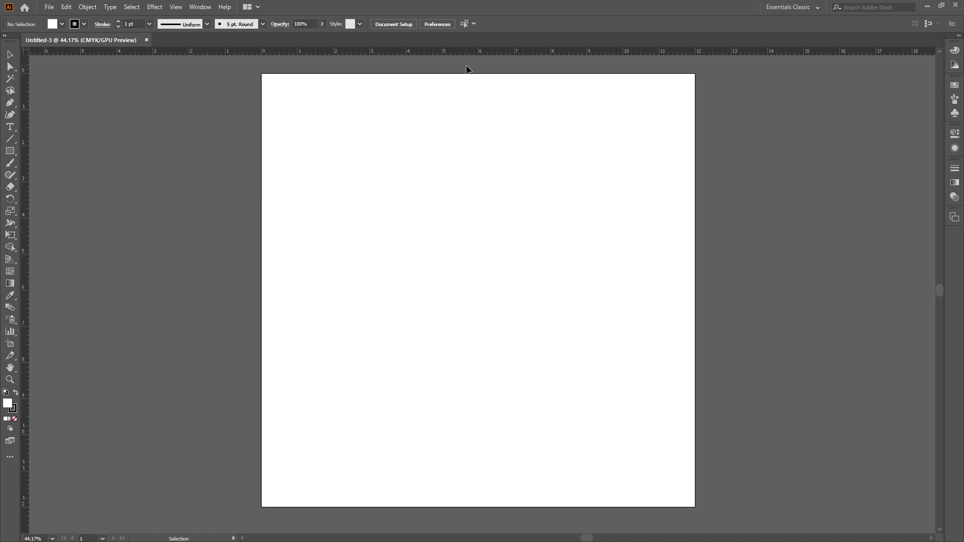
# Switch to the file browser, place Hairdryer_Isolated.png from the Proj_01_Ref folder on the Illustrator artboard, and minimize the browser
pyautogui.press('a')
pyautogui.press('v')
pyautogui.hotkey('alt', 'Tab')
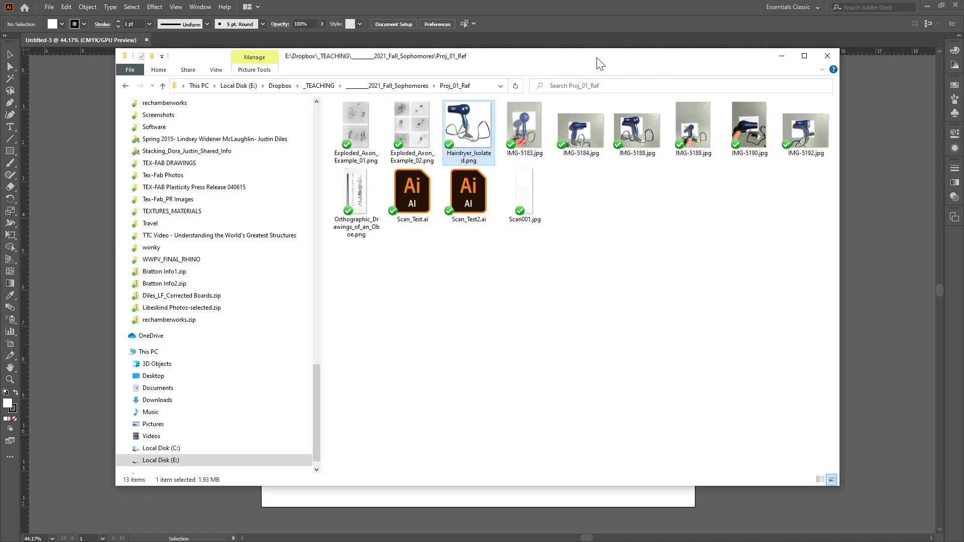
pyautogui.moveTo(598, 63); pyautogui.dragTo(148, 97)
pyautogui.moveTo(21, 160); pyautogui.dragTo(513, 248)
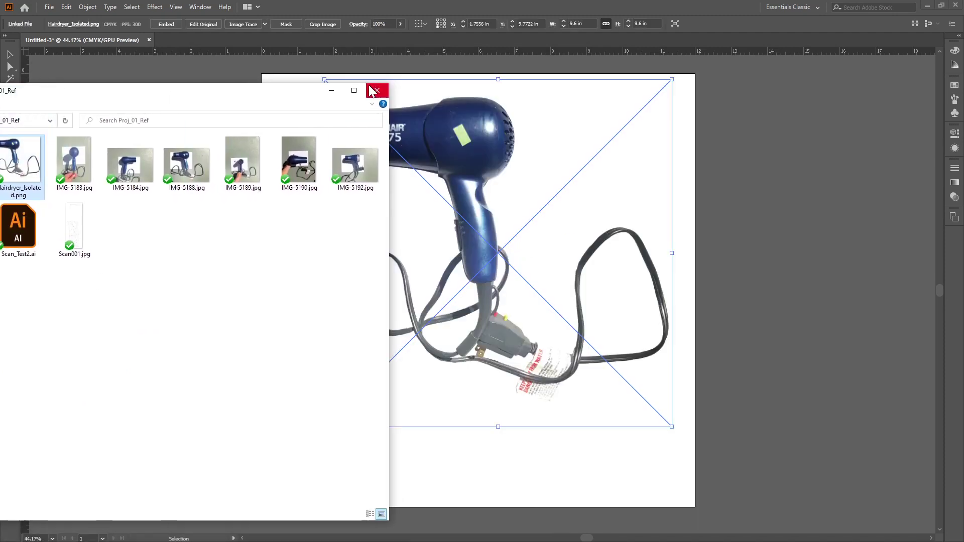
pyautogui.click(330, 91)
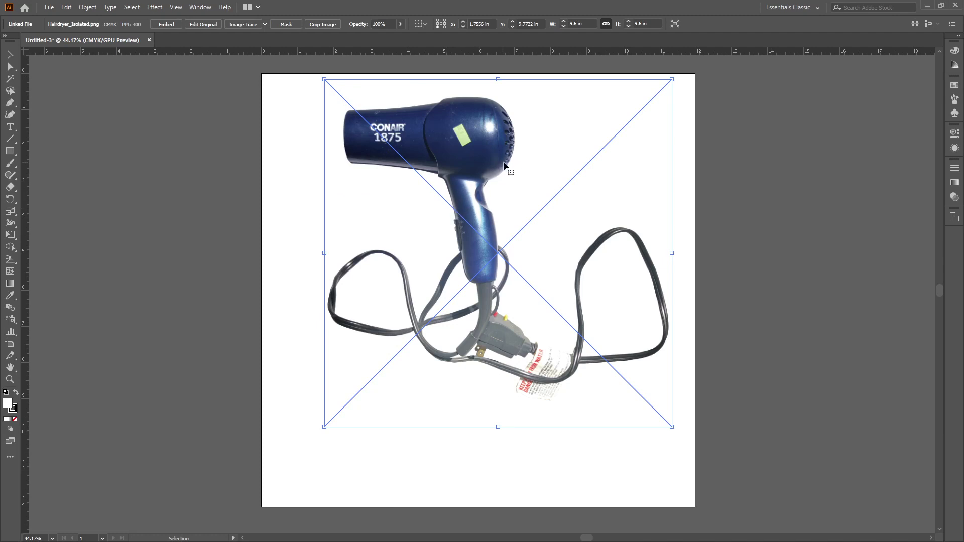
# Scale the placed hair dryer image proportionally to about 9.93 in square, center it on the artboard, and deselect it
pyautogui.moveTo(541, 146); pyautogui.dragTo(505, 167)
pyautogui.moveTo(631, 446); pyautogui.dragTo(666, 476)
pyautogui.moveTo(536, 370)
pyautogui.mouseDown()
pyautogui.moveTo(554, 371)
pyautogui.moveTo(538, 373)
pyautogui.mouseUp()
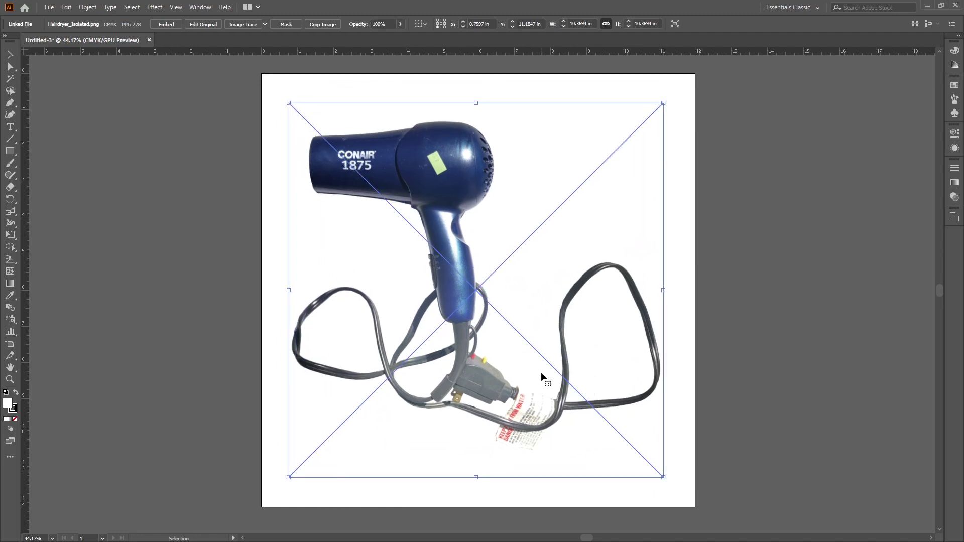
pyautogui.moveTo(663, 477); pyautogui.dragTo(648, 461)
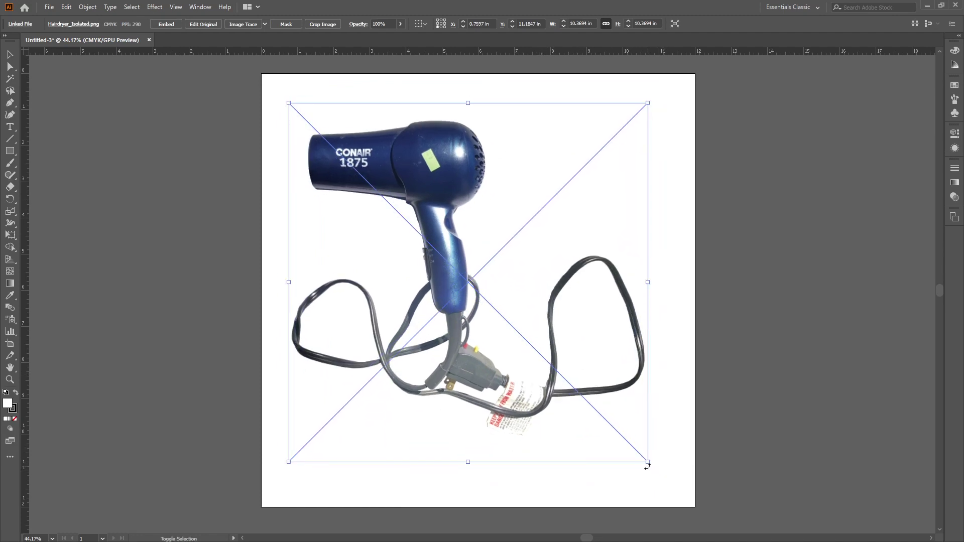
pyautogui.moveTo(538, 397); pyautogui.dragTo(549, 405)
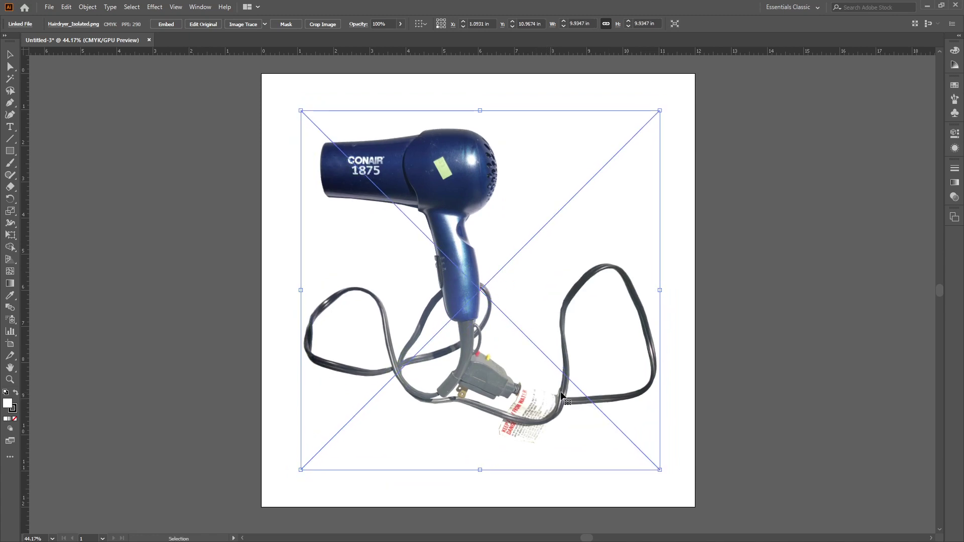
pyautogui.click(876, 102)
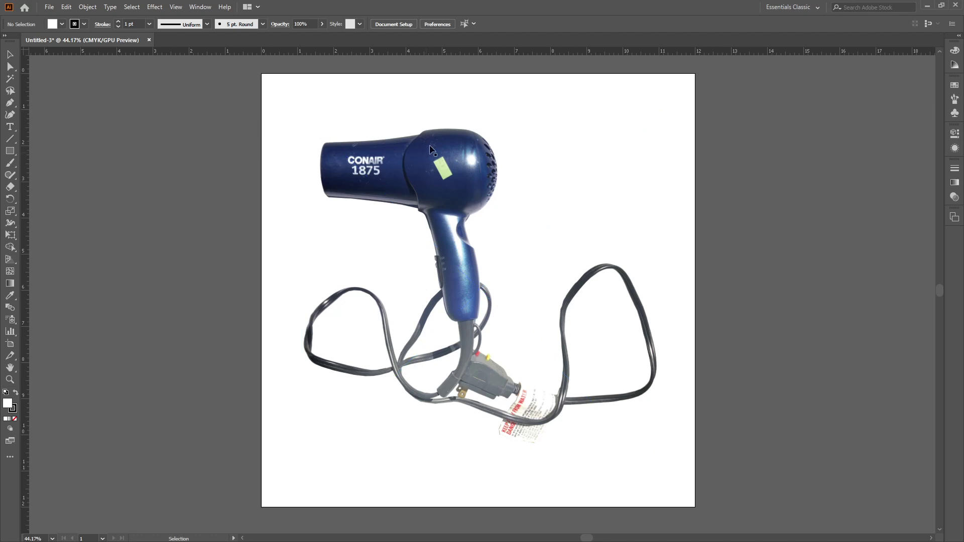
pyautogui.click(504, 174)
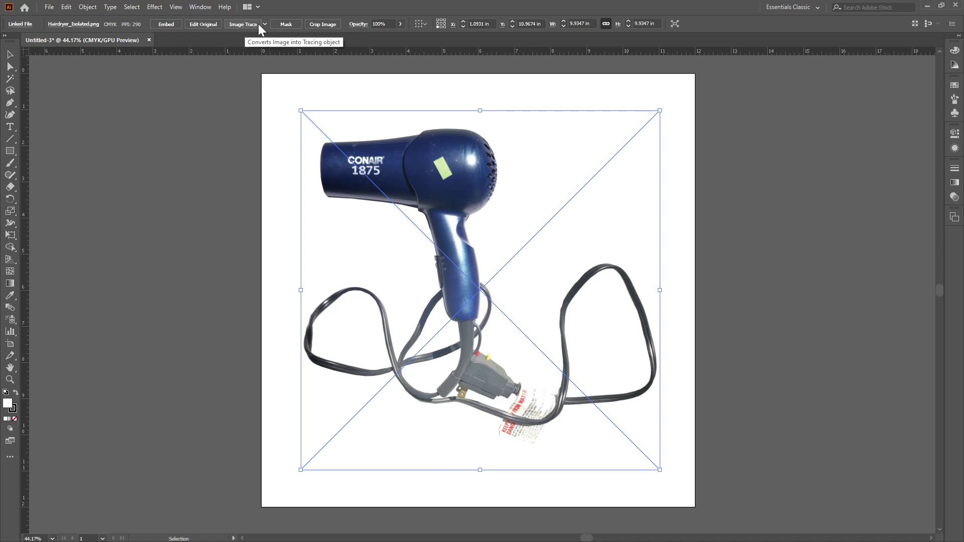
pyautogui.click(389, 76)
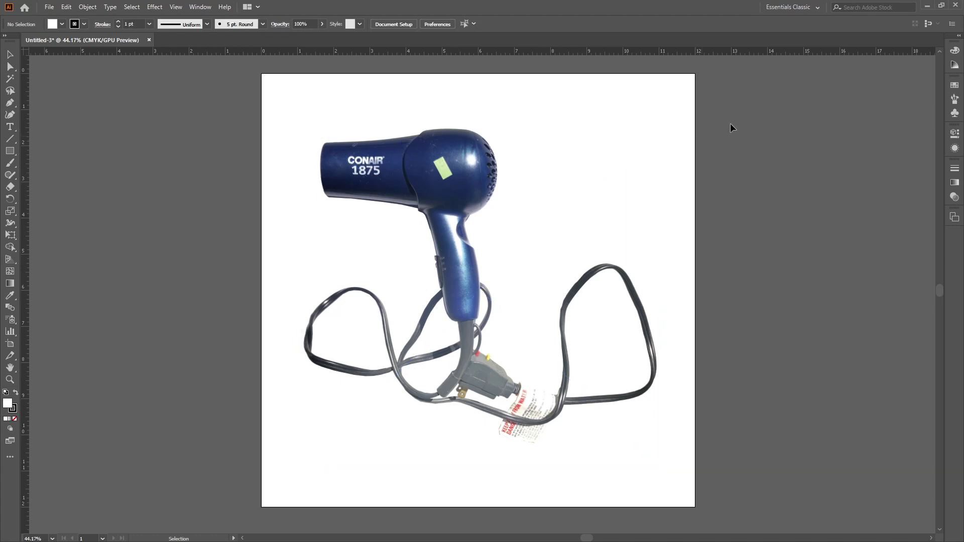
pyautogui.click(474, 162)
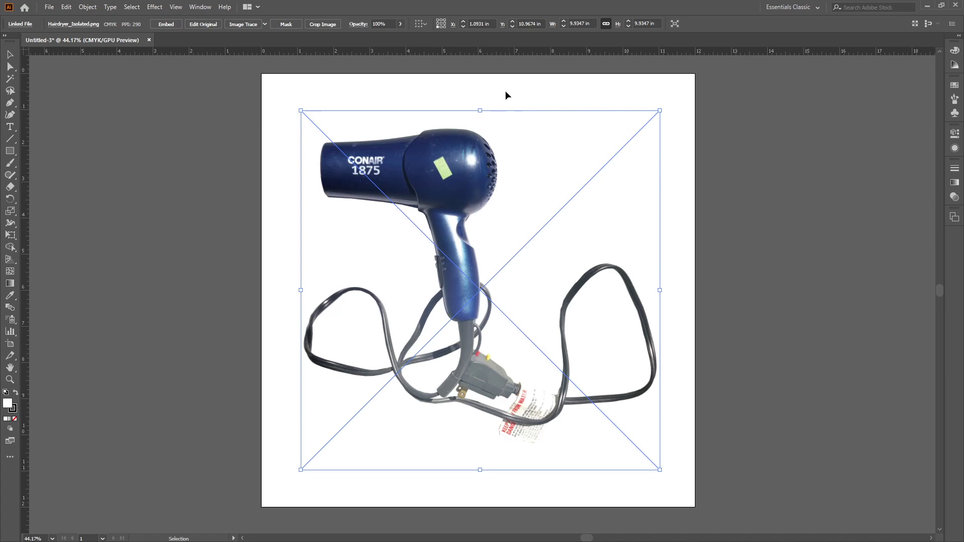
pyautogui.click(522, 92)
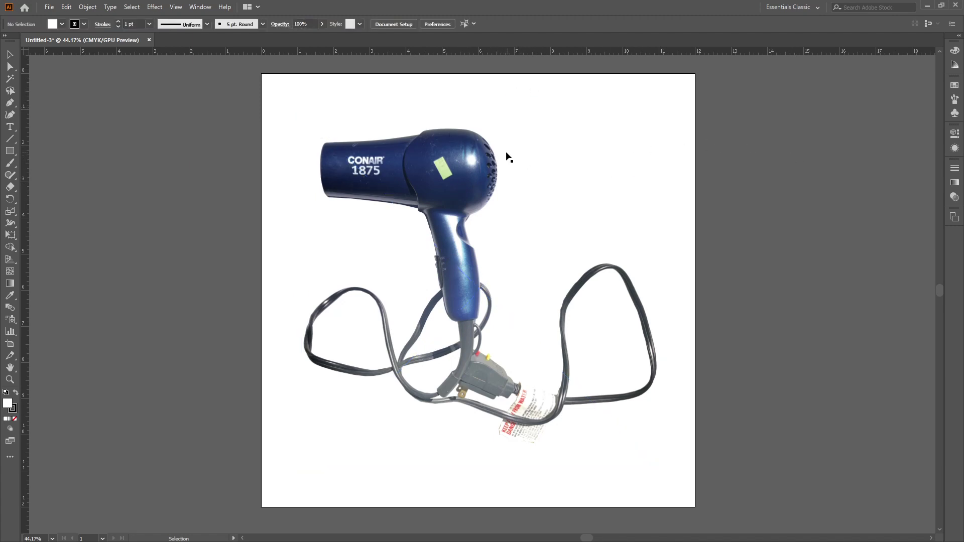
pyautogui.click(450, 149)
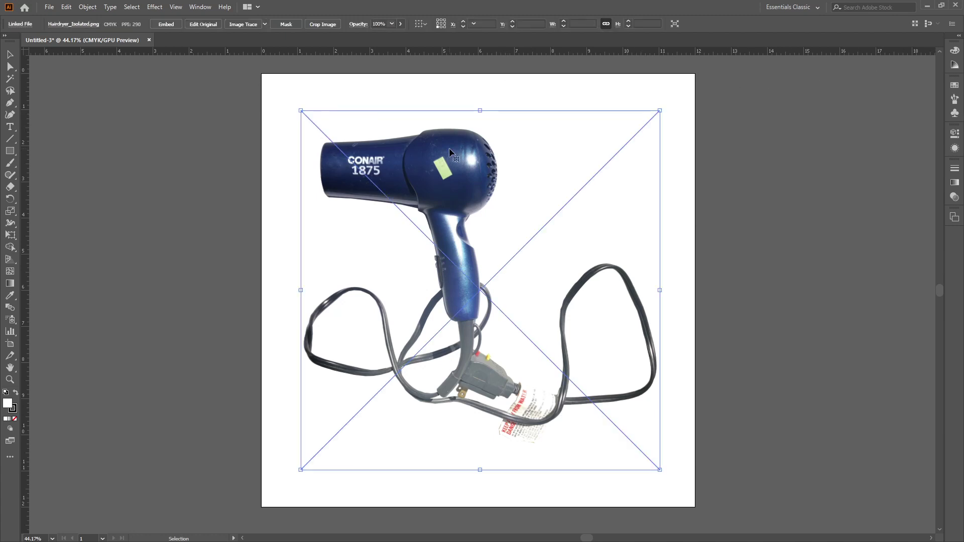
pyautogui.moveTo(456, 146); pyautogui.dragTo(698, 217)
pyautogui.click(450, 171)
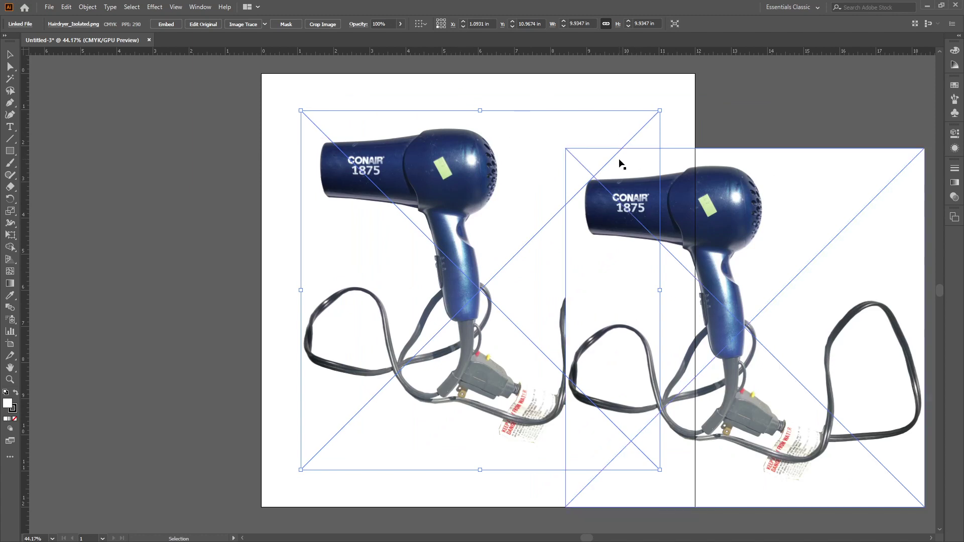
pyautogui.press('Delete')
pyautogui.hotkey('ctrl', 'z')
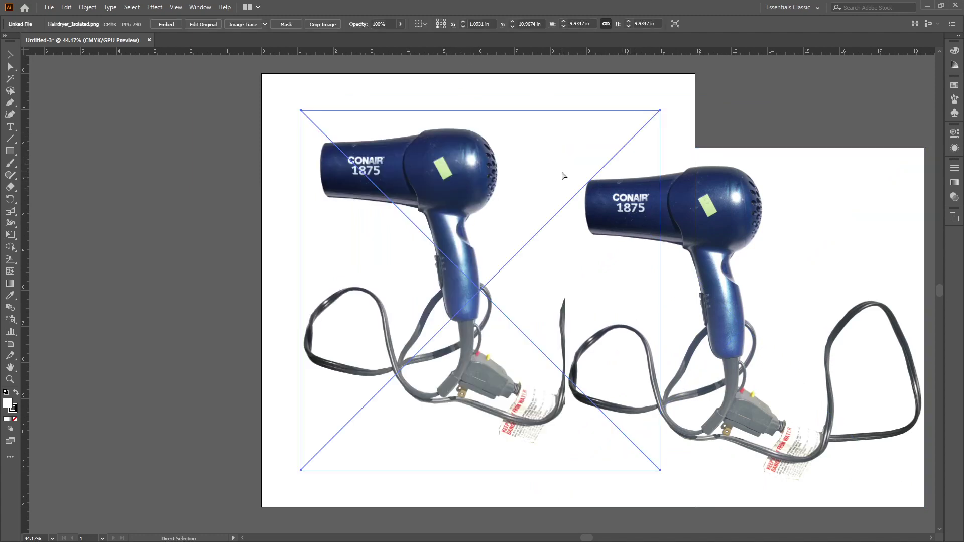
pyautogui.click(572, 169)
pyautogui.press('Delete')
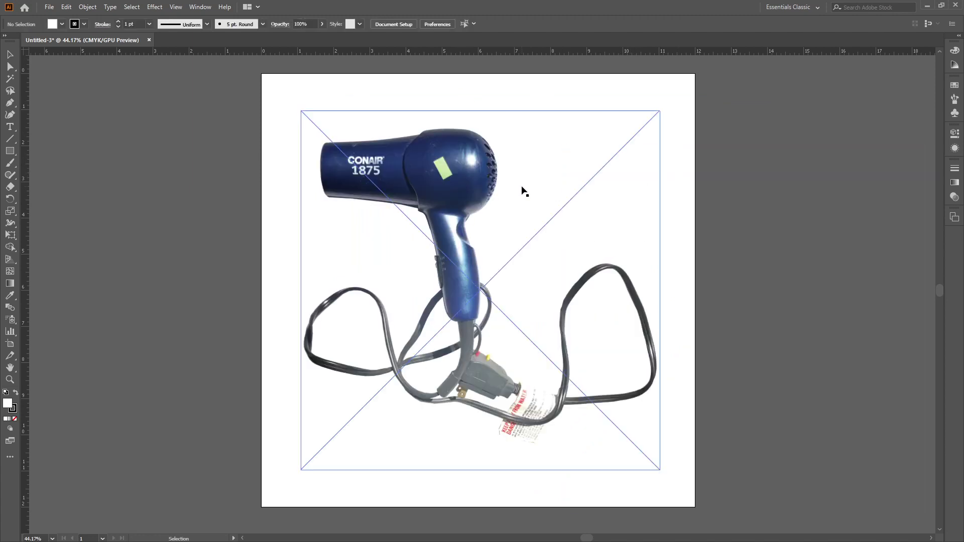
pyautogui.hotkey('ctrl', 'z')
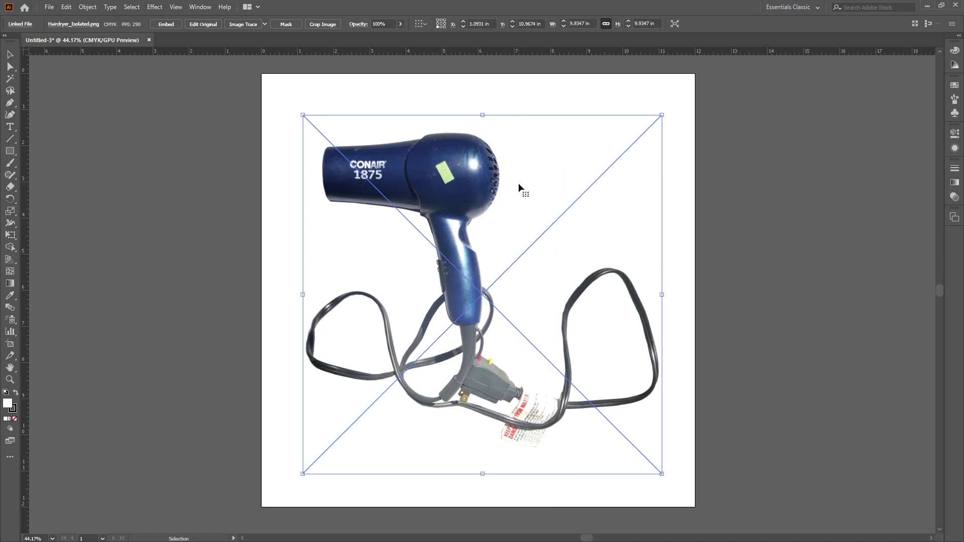
pyautogui.moveTo(500, 186); pyautogui.dragTo(652, 158)
# Duplicate the original hair dryer image, placing the copy about 4.1 in to its right and 1.2 in lower
pyautogui.click(432, 173)
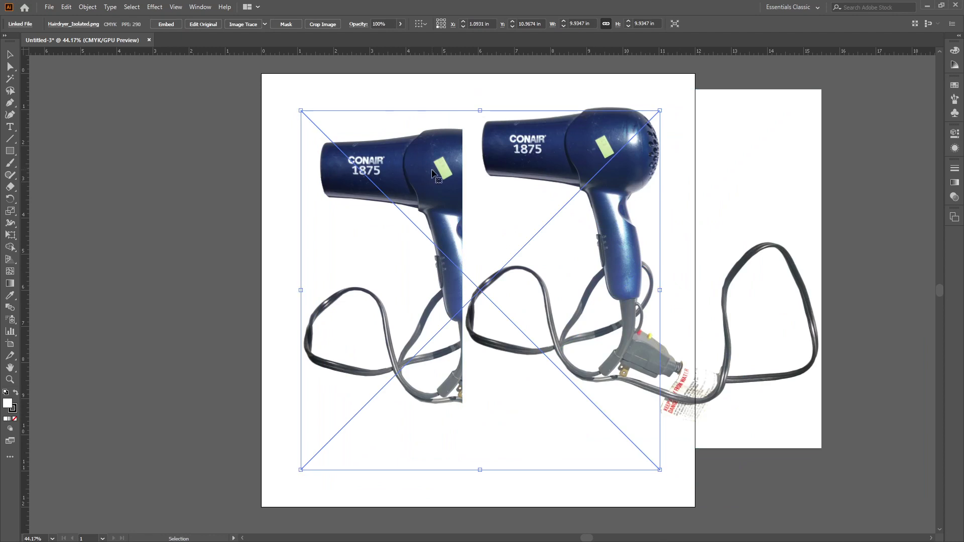
pyautogui.moveTo(433, 174); pyautogui.dragTo(581, 218)
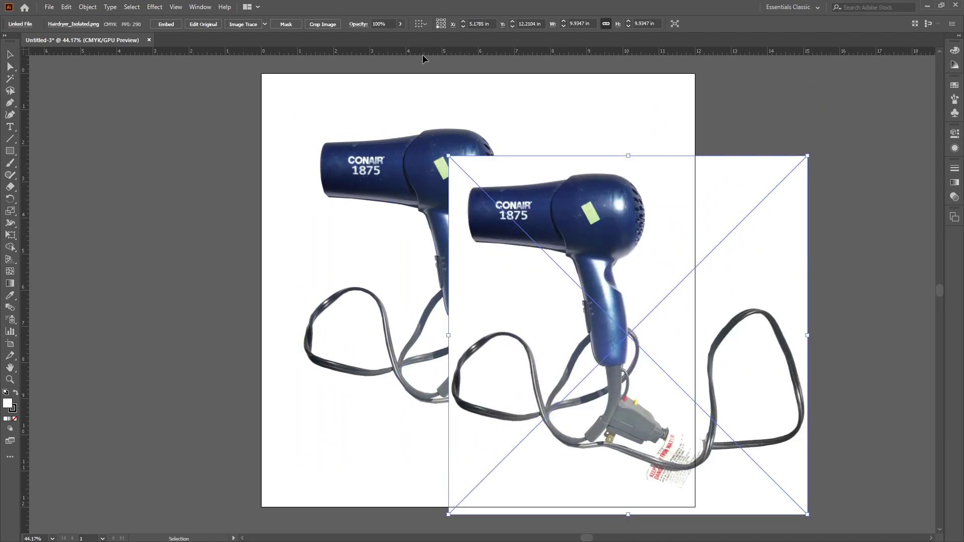
pyautogui.click(404, 144)
pyautogui.click(428, 89)
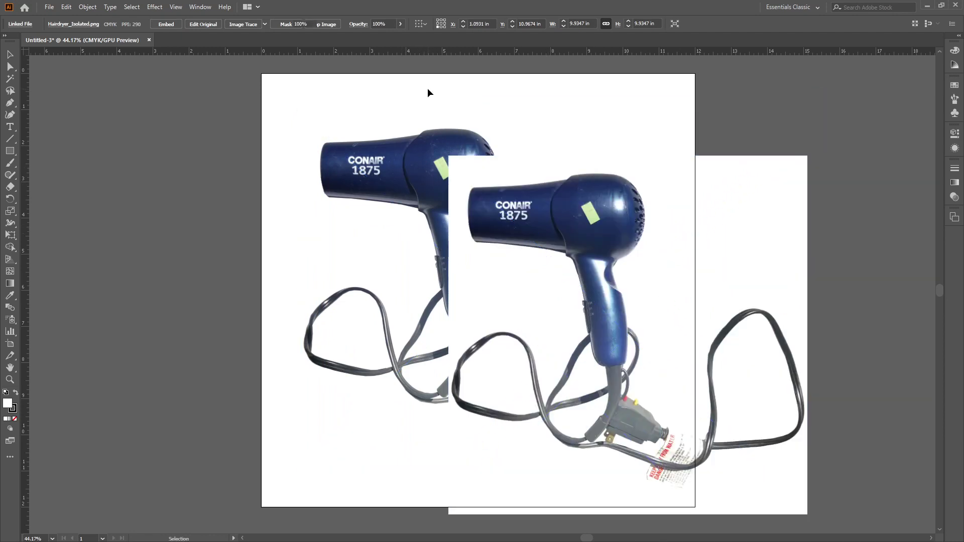
# Place a horizontal ruler guide along the original image's top edge, at about 1.03 in, without keeping a second guide
pyautogui.click(353, 148)
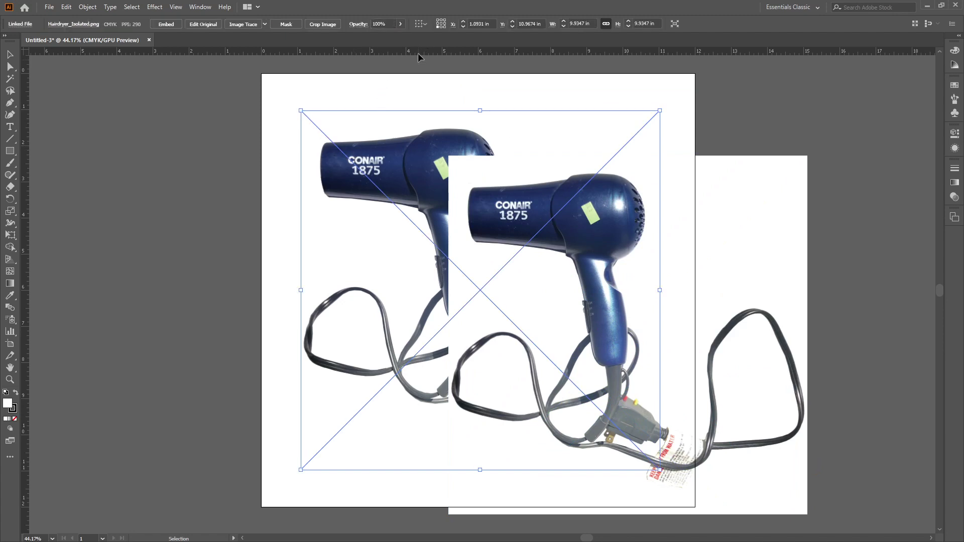
pyautogui.moveTo(418, 53); pyautogui.dragTo(478, 134)
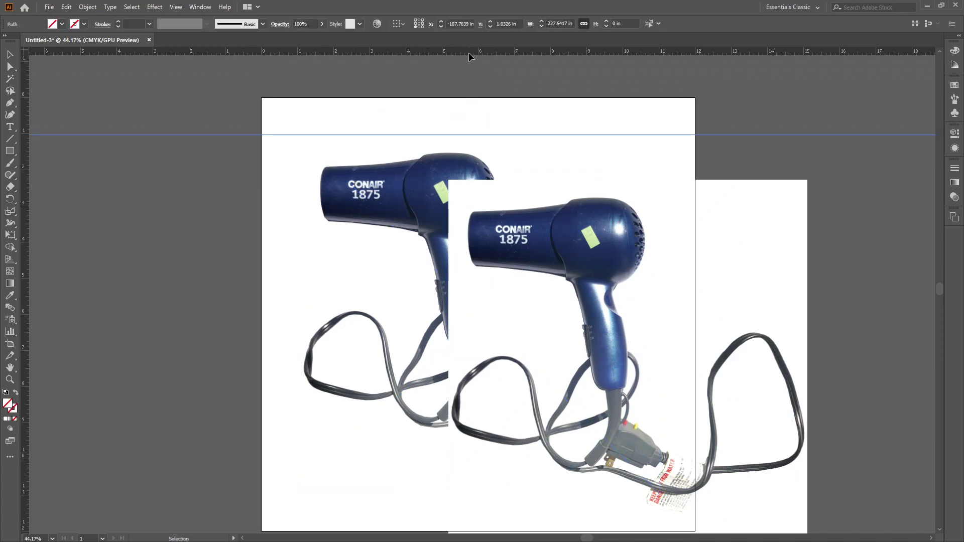
pyautogui.moveTo(468, 75); pyautogui.dragTo(464, 120)
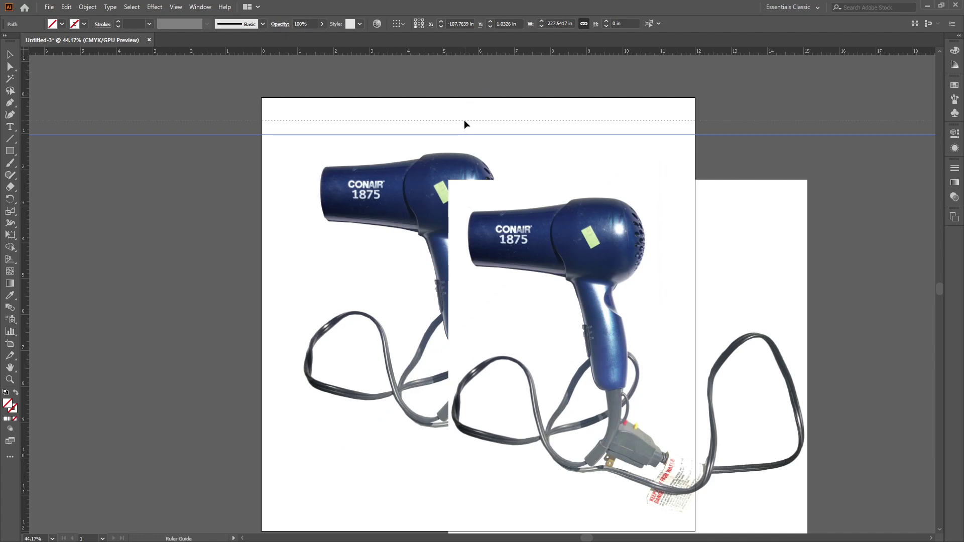
pyautogui.hotkey('ctrl', 'z')
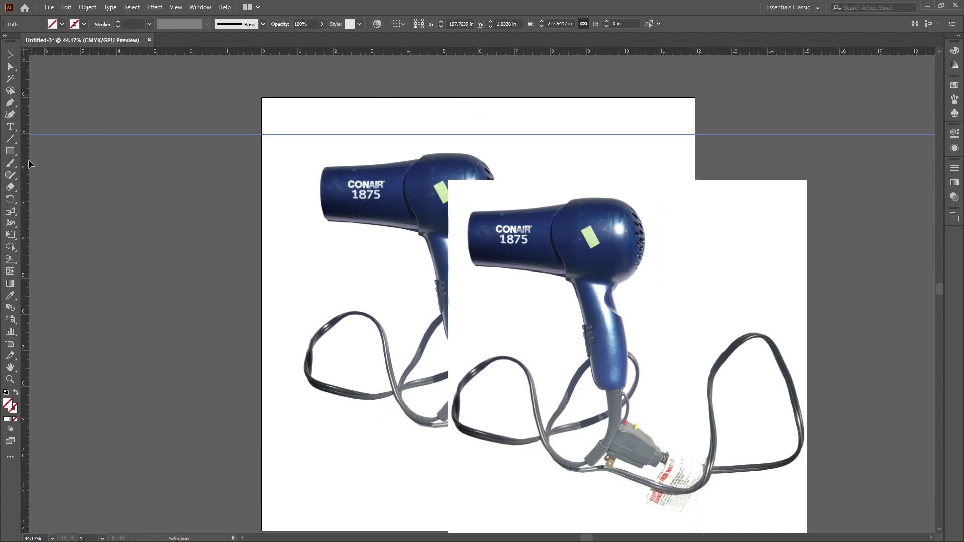
# Place a vertical ruler guide along the original image's left edge and move the copy exactly over the original
pyautogui.click(336, 171)
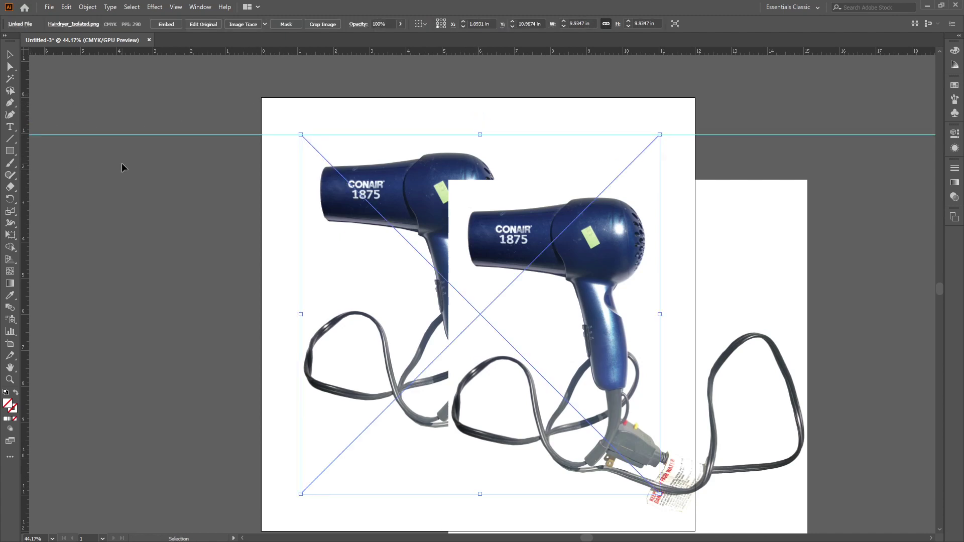
pyautogui.moveTo(26, 160); pyautogui.dragTo(41, 161)
pyautogui.moveTo(271, 128); pyautogui.dragTo(301, 133)
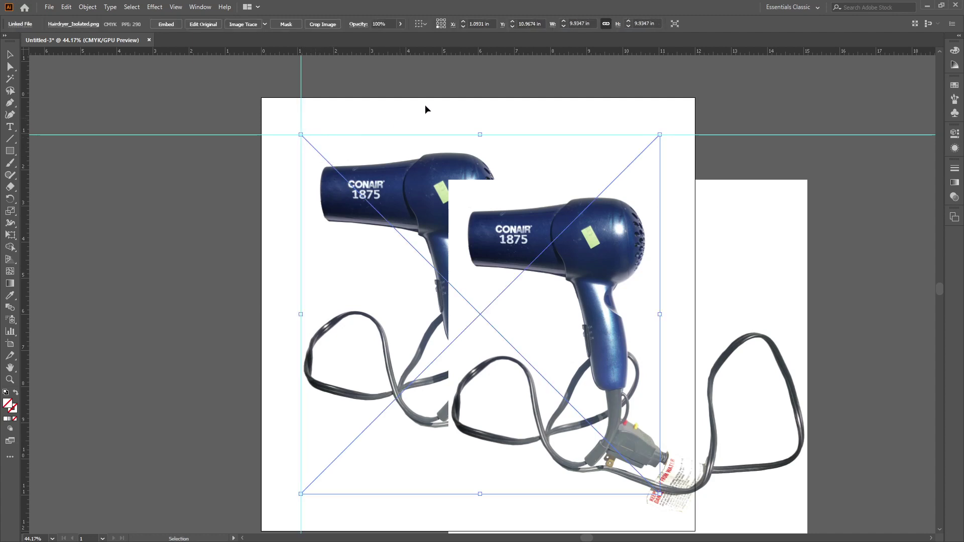
pyautogui.moveTo(586, 210); pyautogui.dragTo(446, 169)
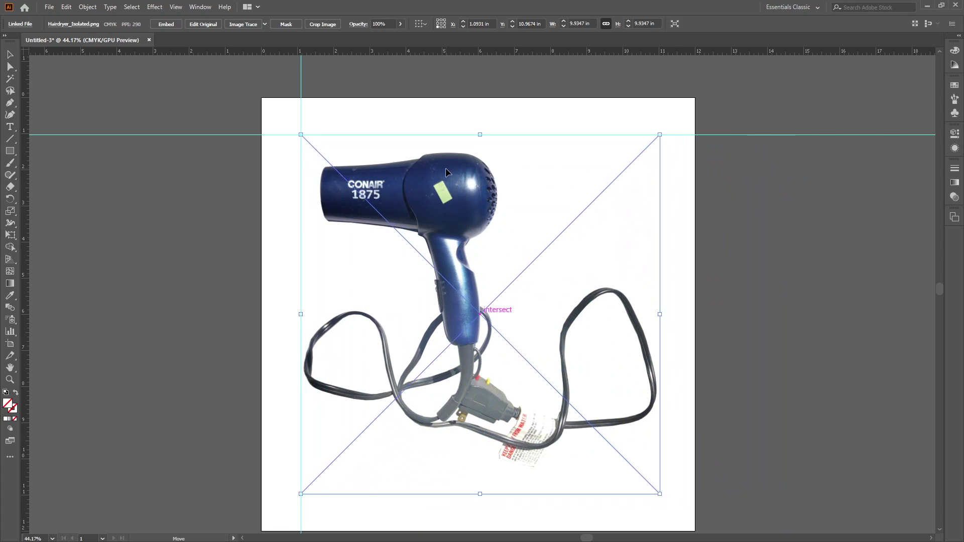
pyautogui.click(692, 169)
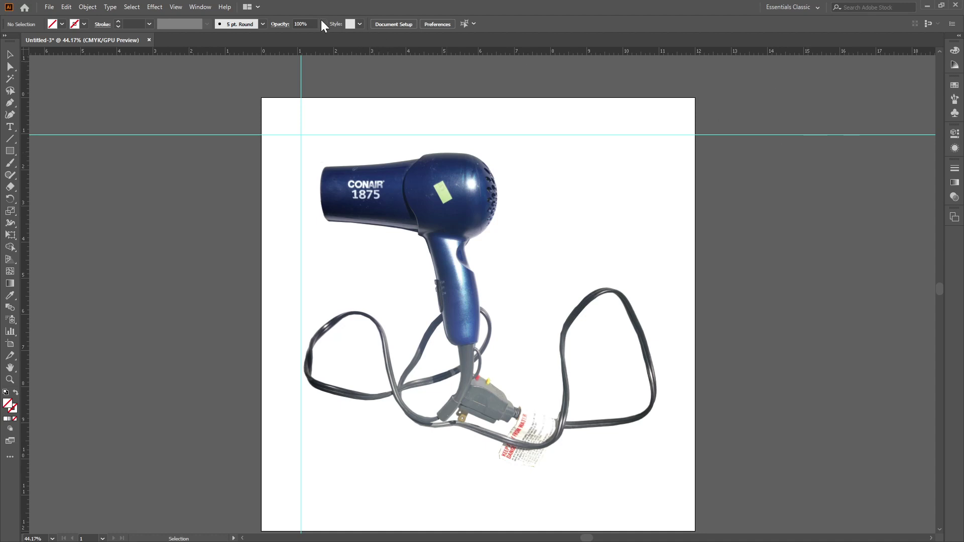
# Display the document's layers list beside the artboard, clear of the hair dryer image
pyautogui.click(201, 7)
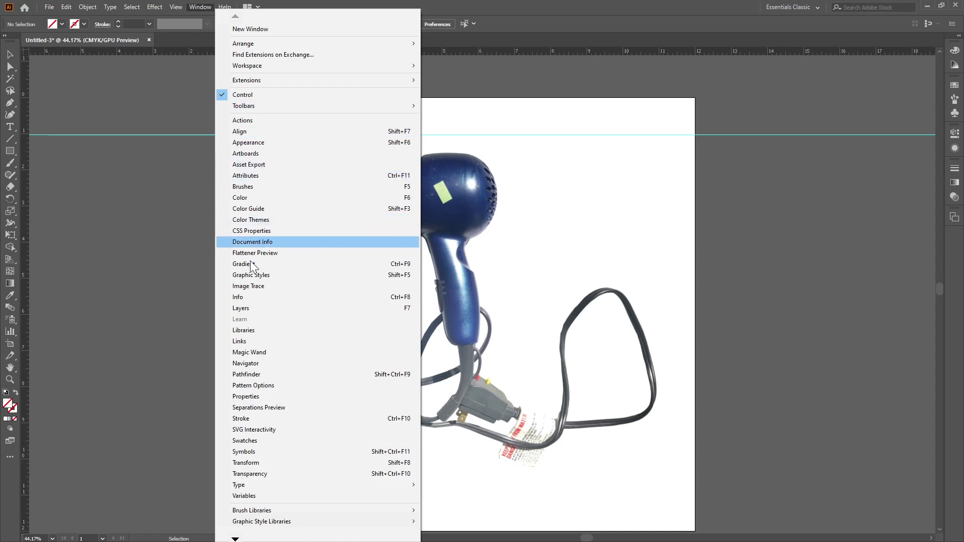
pyautogui.click(250, 308)
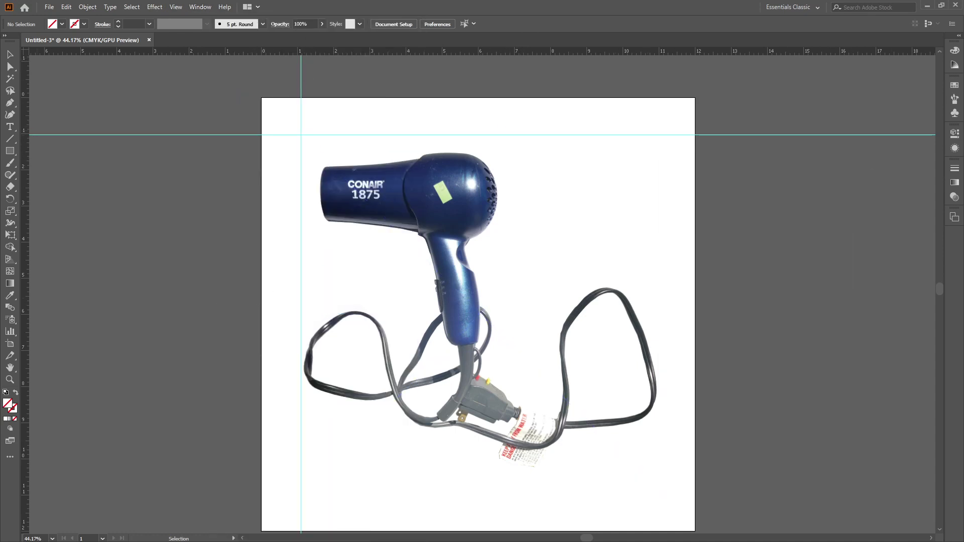
pyautogui.moveTo(598, 156); pyautogui.dragTo(783, 155)
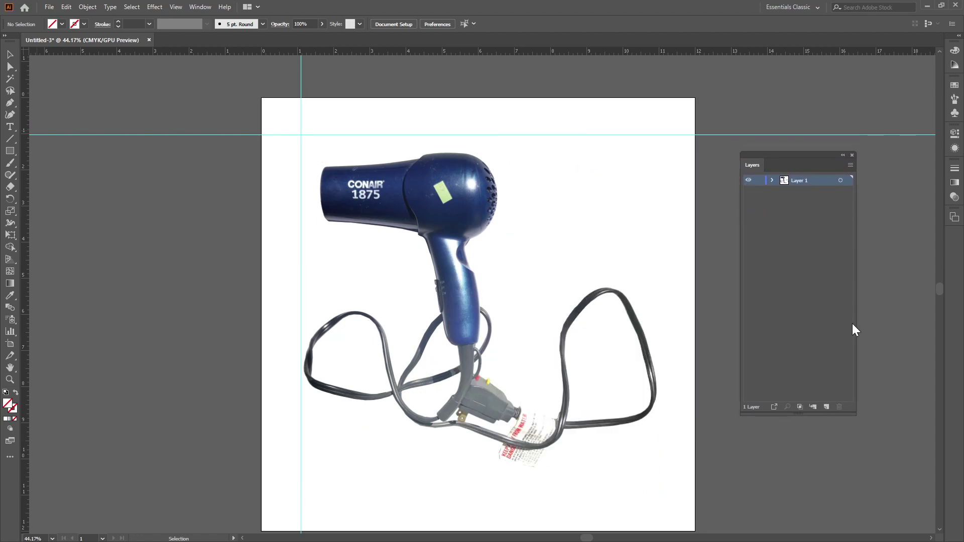
# Add a new layer above Layer 1 and move the upper hair dryer copy onto it
pyautogui.click(827, 407)
pyautogui.click(497, 219)
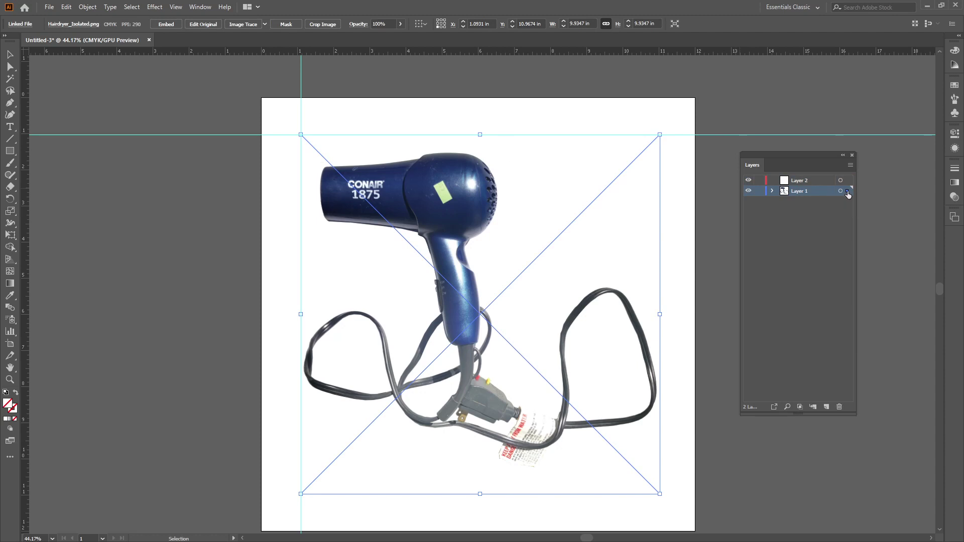
pyautogui.moveTo(847, 191); pyautogui.dragTo(849, 183)
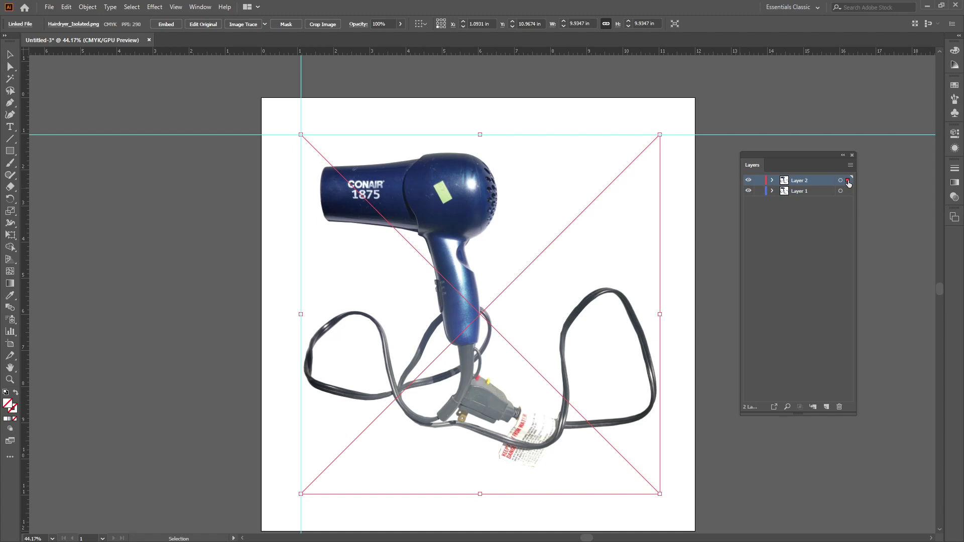
# Toggle the visibility of Layer 2 and Layer 1 to check the image on each, leaving both layers visible
pyautogui.click(748, 182)
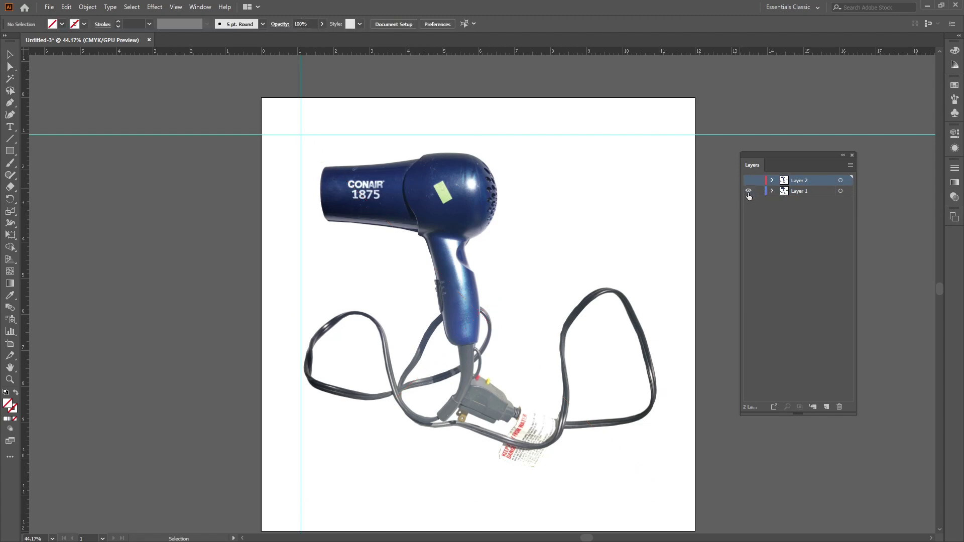
pyautogui.click(749, 193)
pyautogui.click(749, 193)
pyautogui.click(748, 191)
pyautogui.click(749, 181)
pyautogui.click(749, 184)
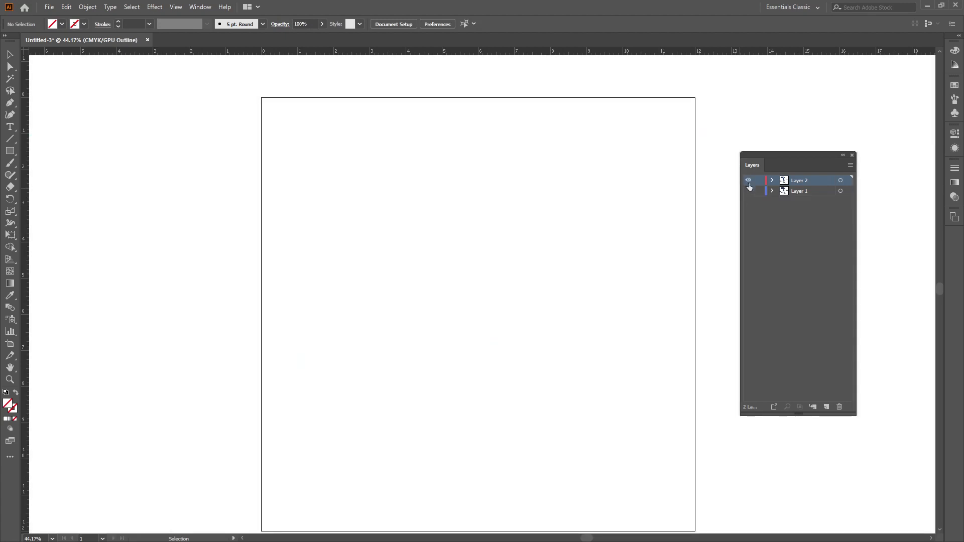
pyautogui.click(748, 193)
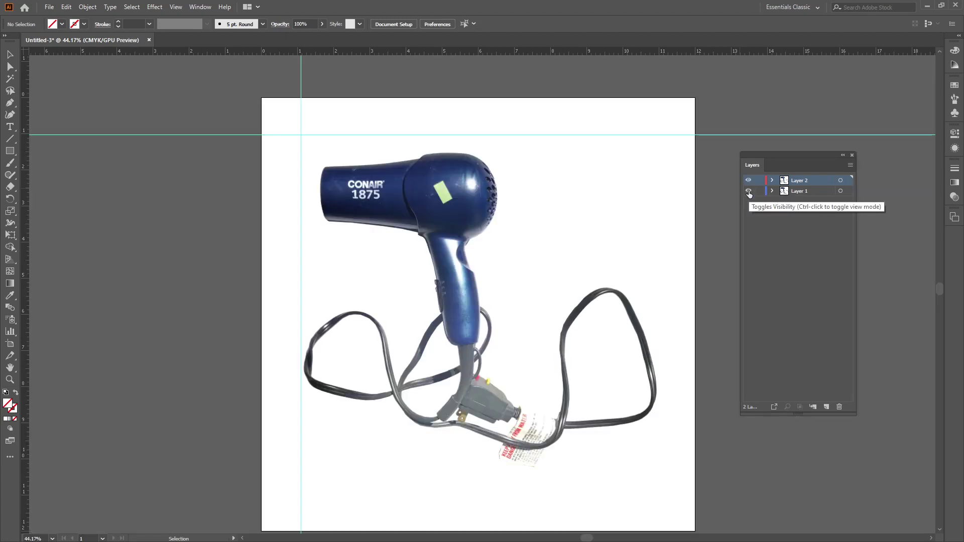
# Alternate the visibility of Layer 2 and Layer 1 to compare their images, leaving Layer 2 shown and Layer 1 hidden
pyautogui.click(749, 191)
pyautogui.click(749, 180)
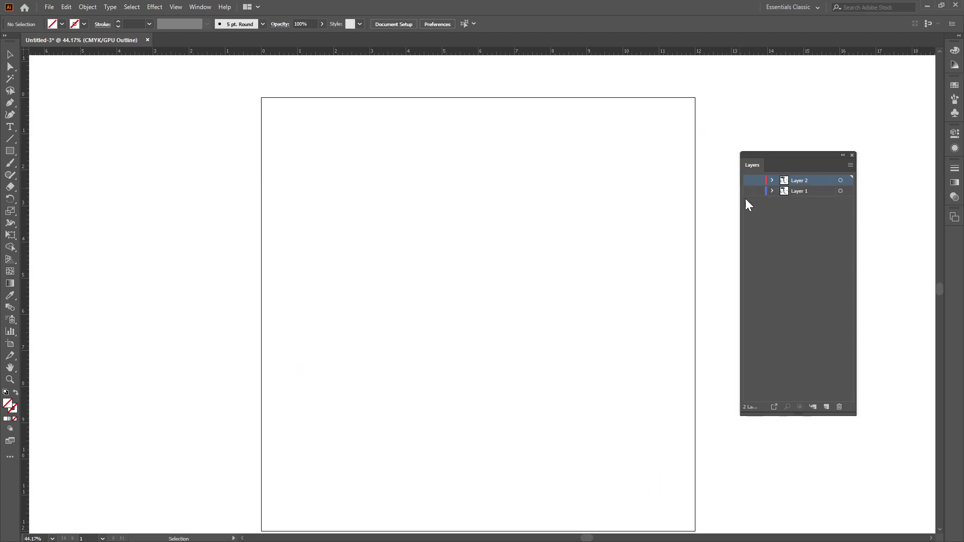
pyautogui.click(749, 191)
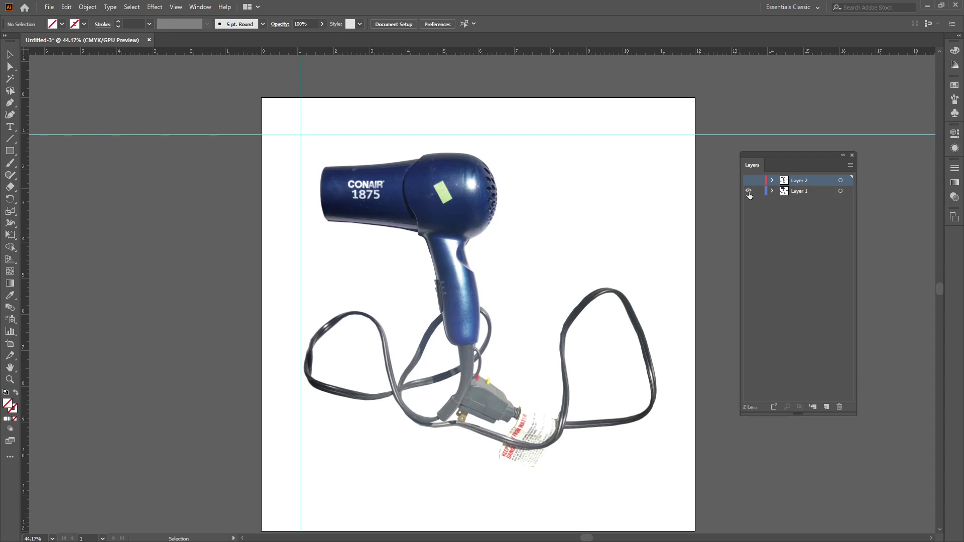
pyautogui.click(748, 192)
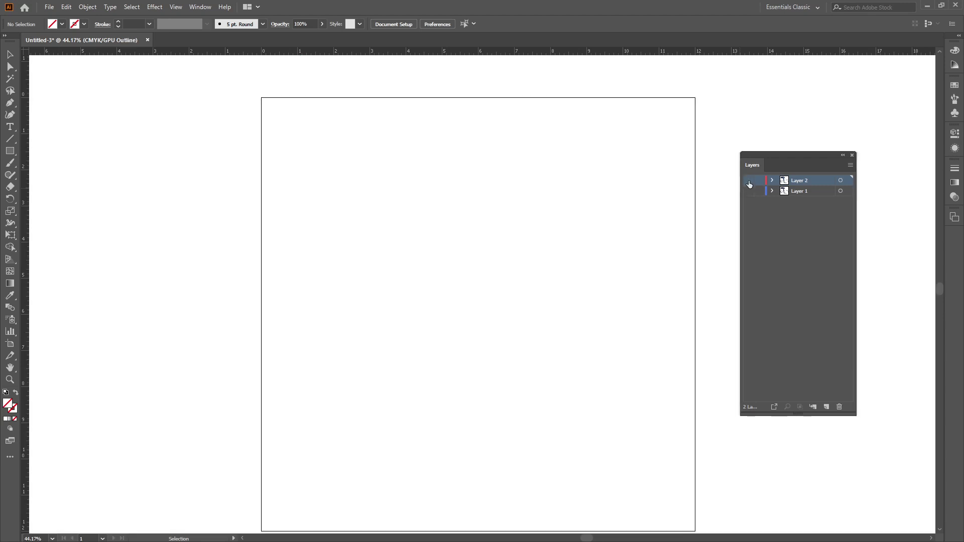
pyautogui.click(749, 181)
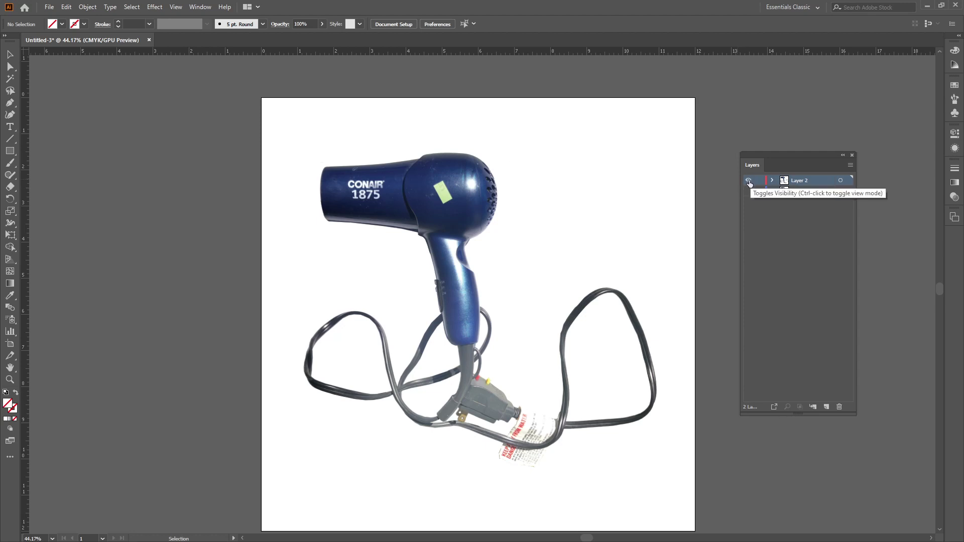
pyautogui.click(748, 181)
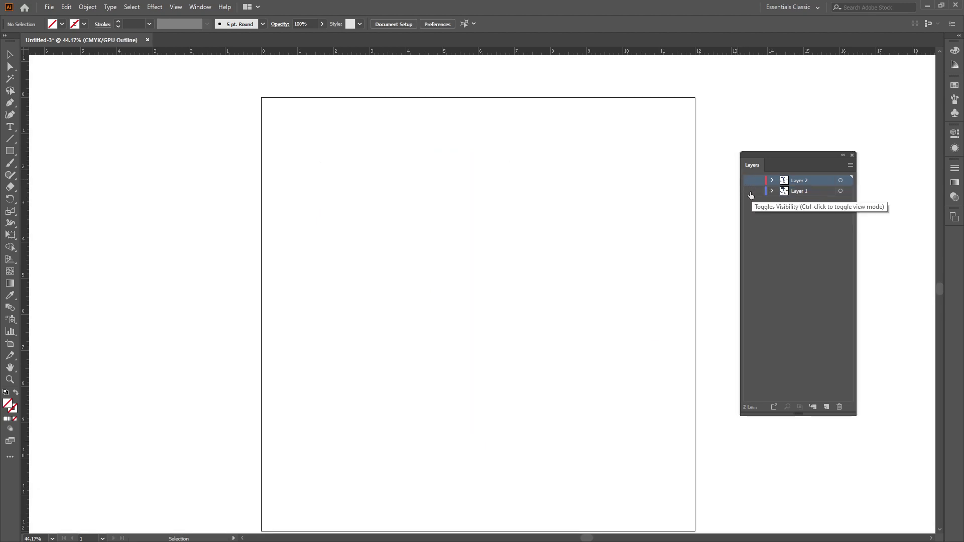
pyautogui.click(750, 192)
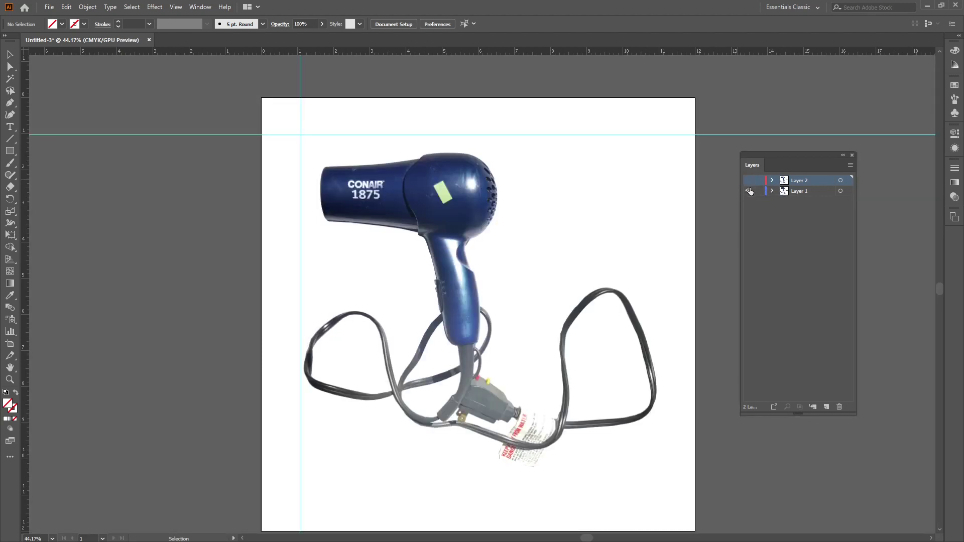
pyautogui.click(749, 191)
pyautogui.click(749, 181)
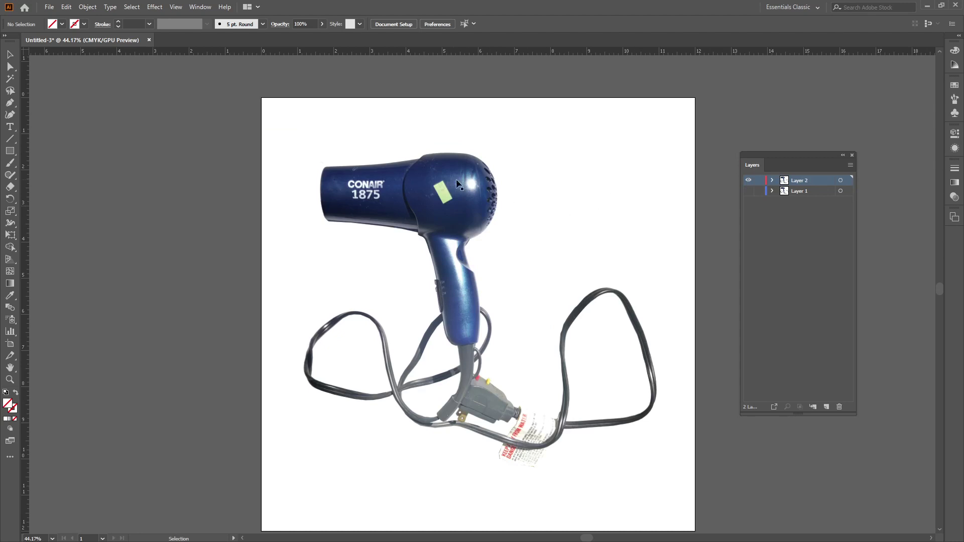
# Rename Layer 2 as Dark_Outline and Layer 1 as Contour
pyautogui.doubleClick(794, 179)
pyautogui.write('Da')
pyautogui.write('rk_Ou')
pyautogui.write('tline')
pyautogui.click(806, 191)
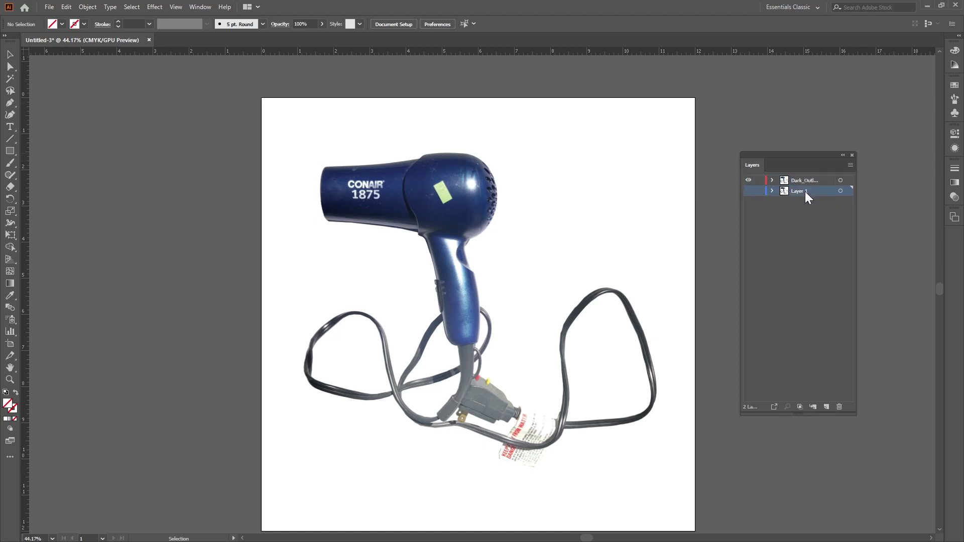
pyautogui.write('Contour')
pyautogui.press('Return')
# Make Dark_Outline the active layer, check its visibility, and select its hair dryer image
pyautogui.click(749, 182)
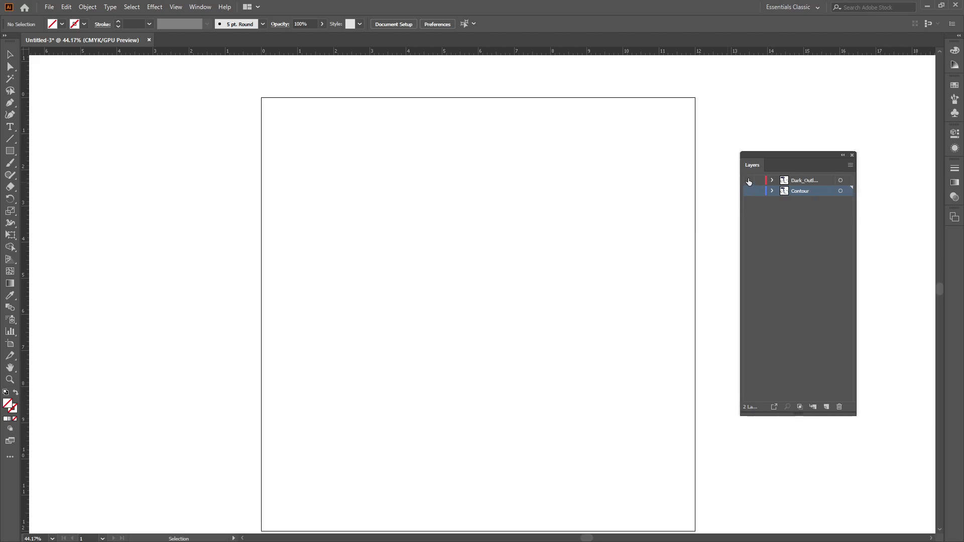
pyautogui.click(748, 182)
pyautogui.click(804, 179)
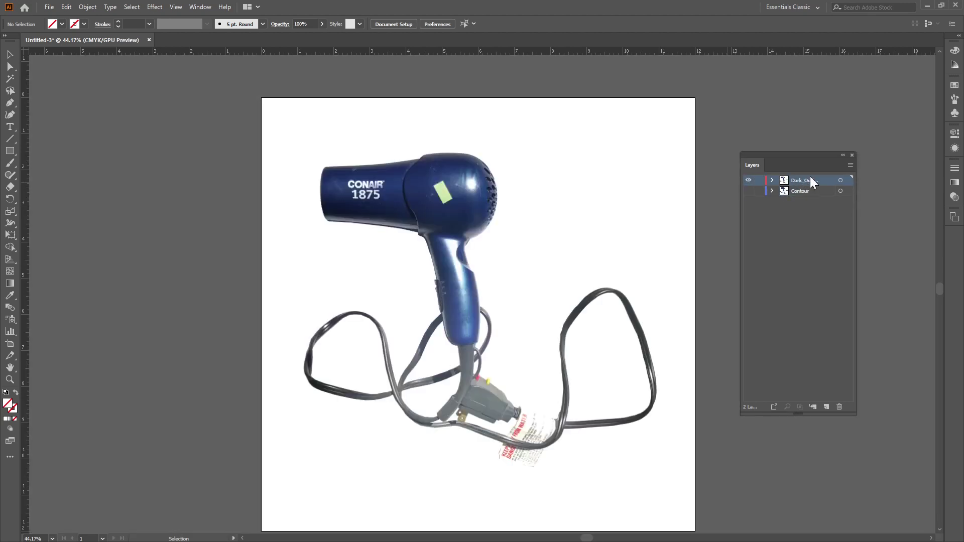
pyautogui.click(749, 180)
pyautogui.click(749, 180)
pyautogui.click(467, 213)
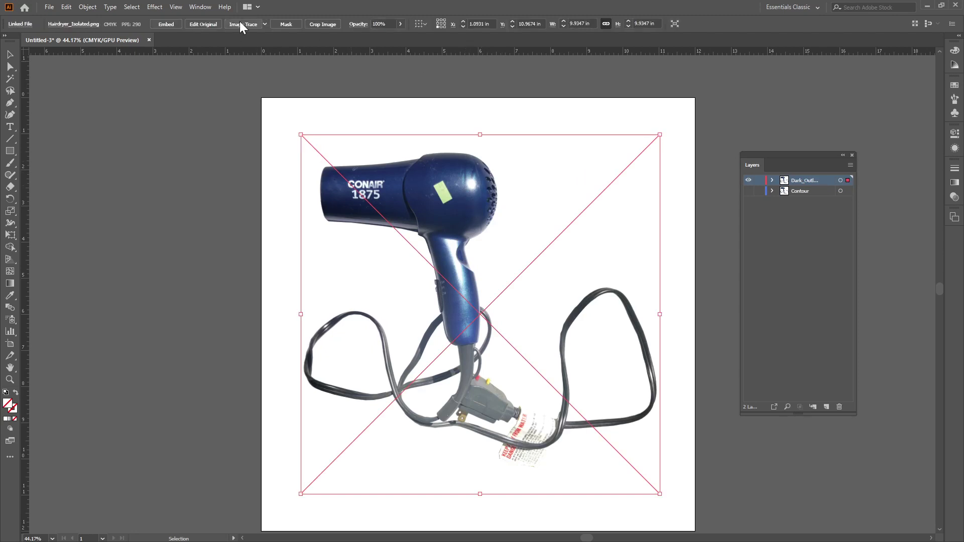
# Display the Image Trace settings beside the artboard, with the Dark_Outline hair dryer image selected
pyautogui.click(206, 7)
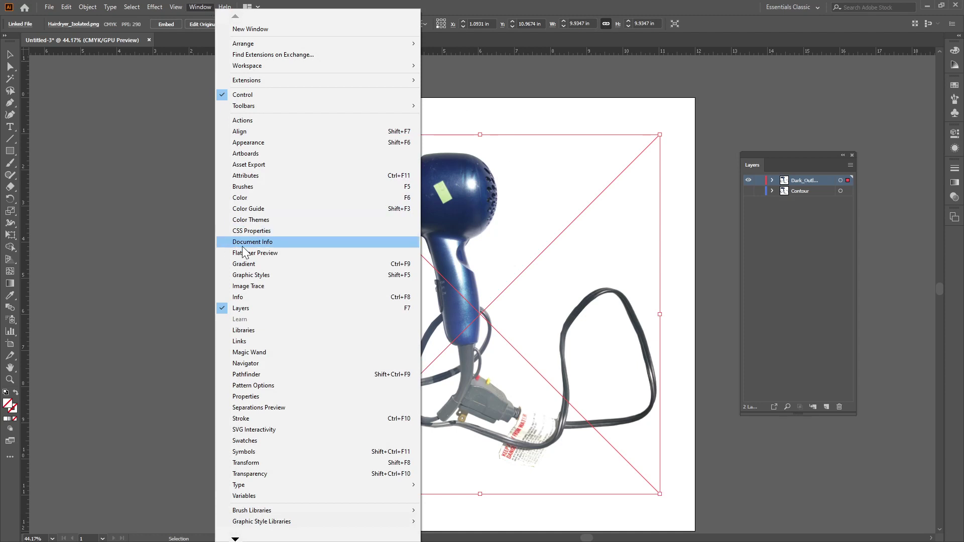
pyautogui.click(248, 286)
pyautogui.moveTo(159, 94); pyautogui.dragTo(151, 103)
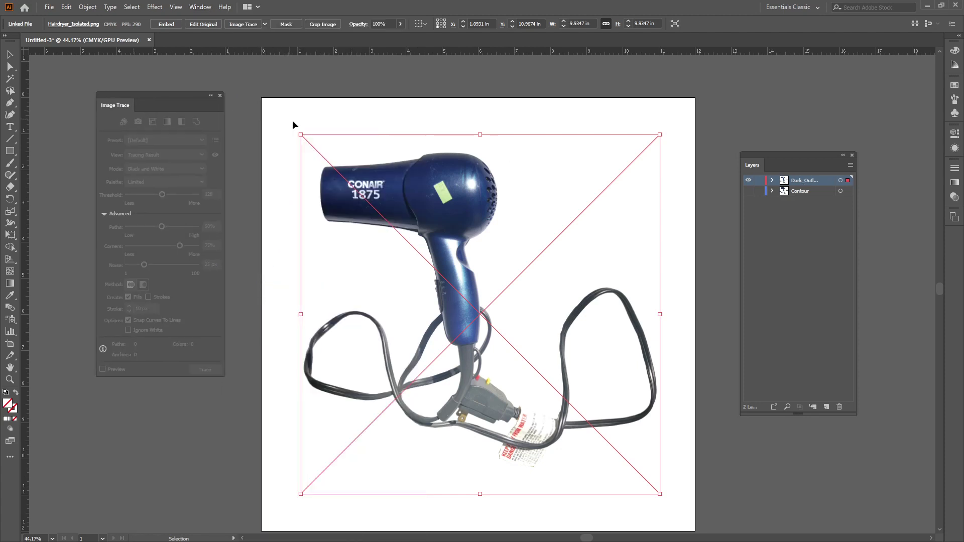
pyautogui.click(360, 120)
pyautogui.click(387, 162)
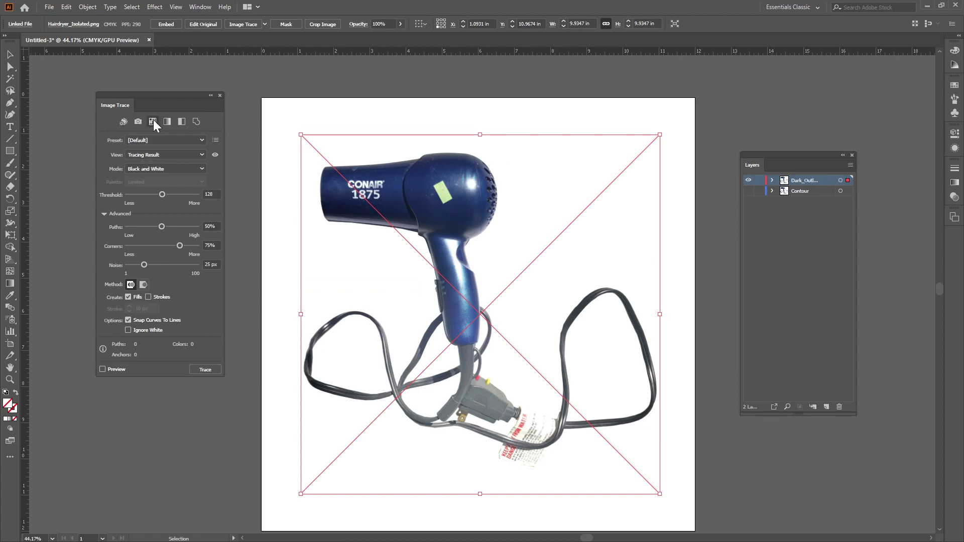
pyautogui.moveTo(174, 99); pyautogui.dragTo(179, 94)
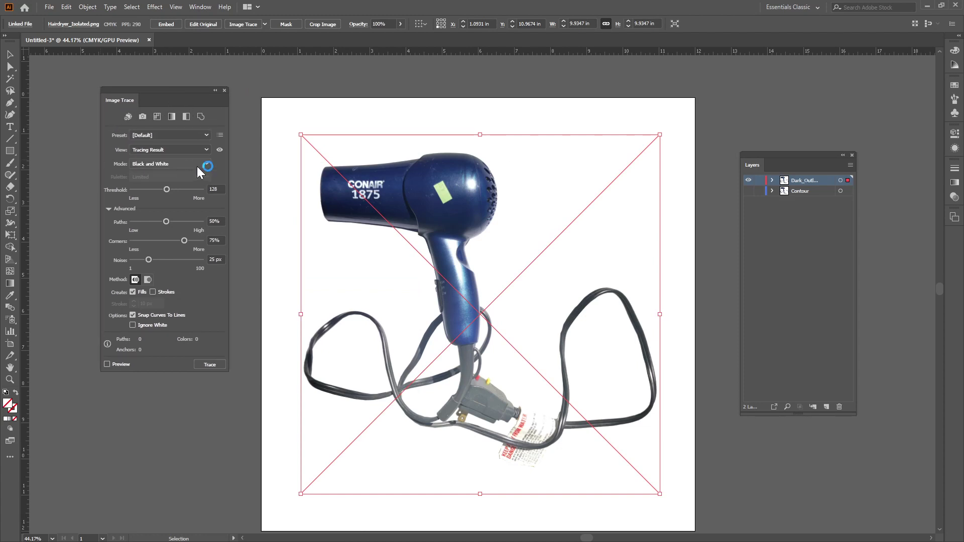
pyautogui.moveTo(161, 97); pyautogui.dragTo(178, 83)
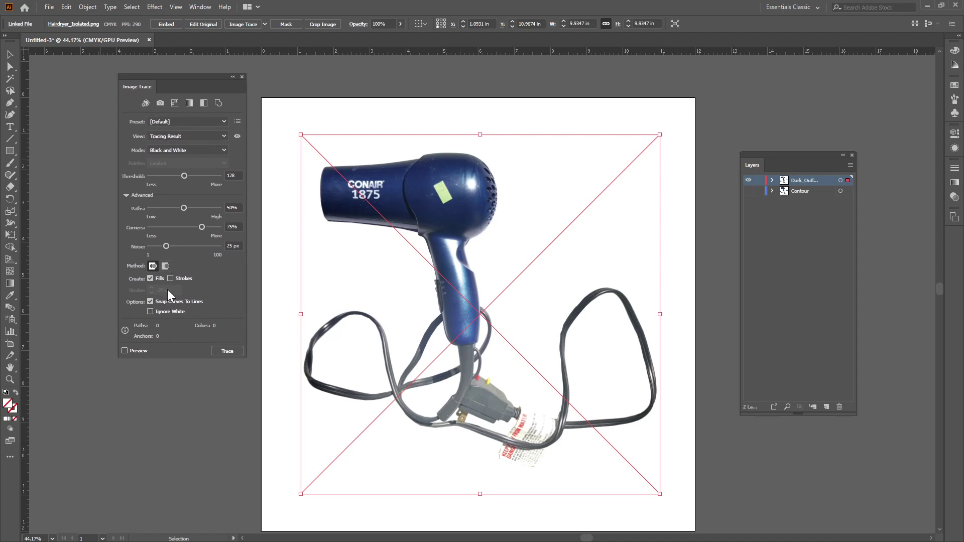
# Trace the hair dryer image in Black and White mode with Ignore White and Preview enabled, accepting the large image
pyautogui.click(210, 150)
pyautogui.click(189, 183)
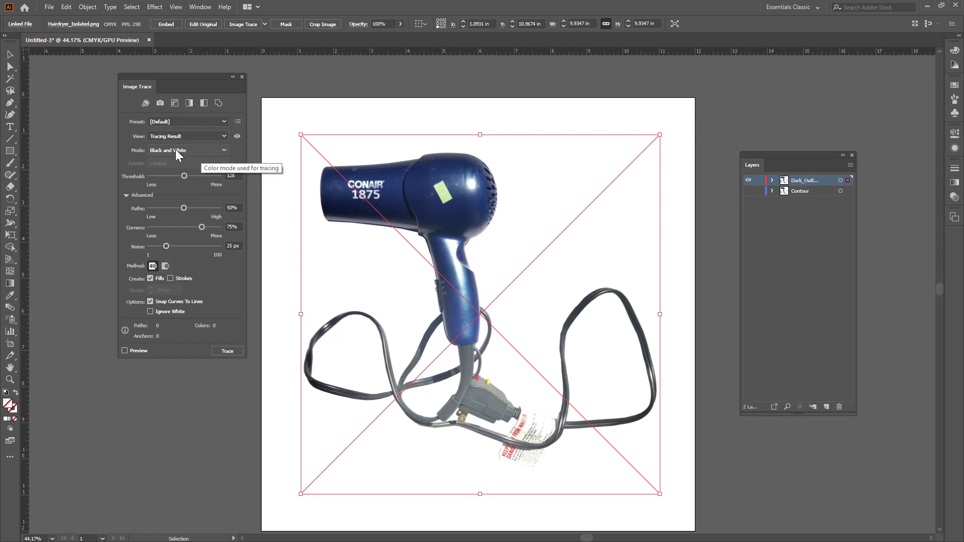
pyautogui.click(150, 311)
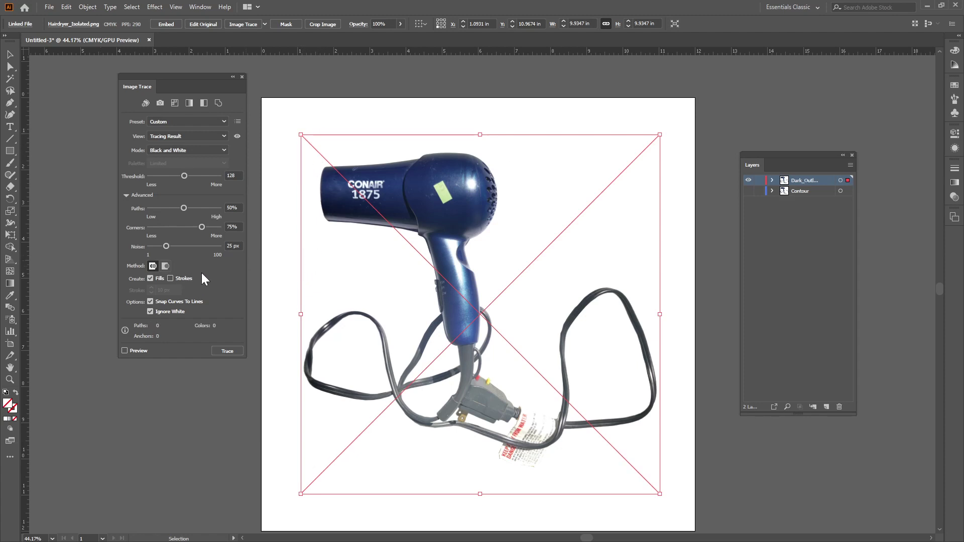
pyautogui.click(125, 351)
pyautogui.moveTo(405, 273)
pyautogui.mouseDown()
pyautogui.moveTo(538, 92)
pyautogui.moveTo(660, 136)
pyautogui.moveTo(631, 120)
pyautogui.moveTo(523, 119)
pyautogui.mouseUp()
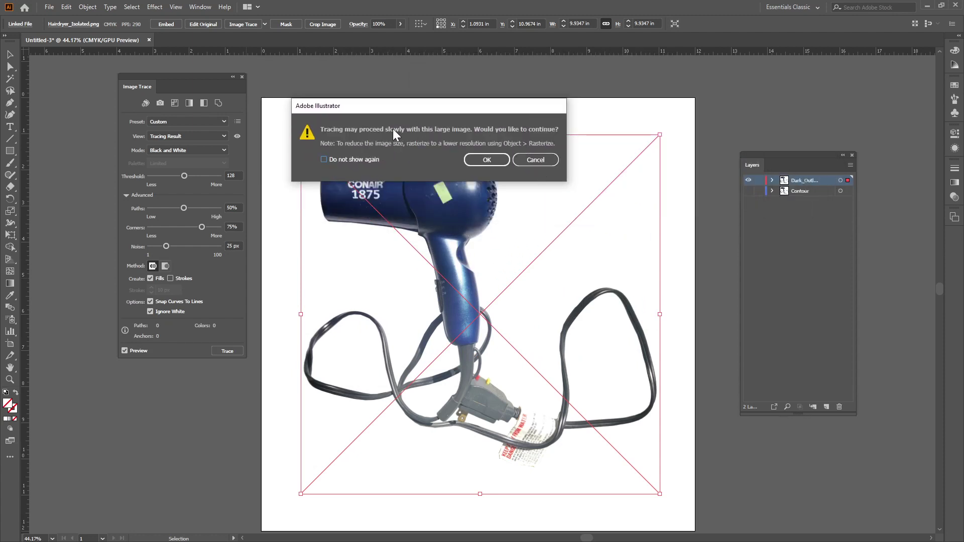
pyautogui.moveTo(429, 122); pyautogui.dragTo(420, 90)
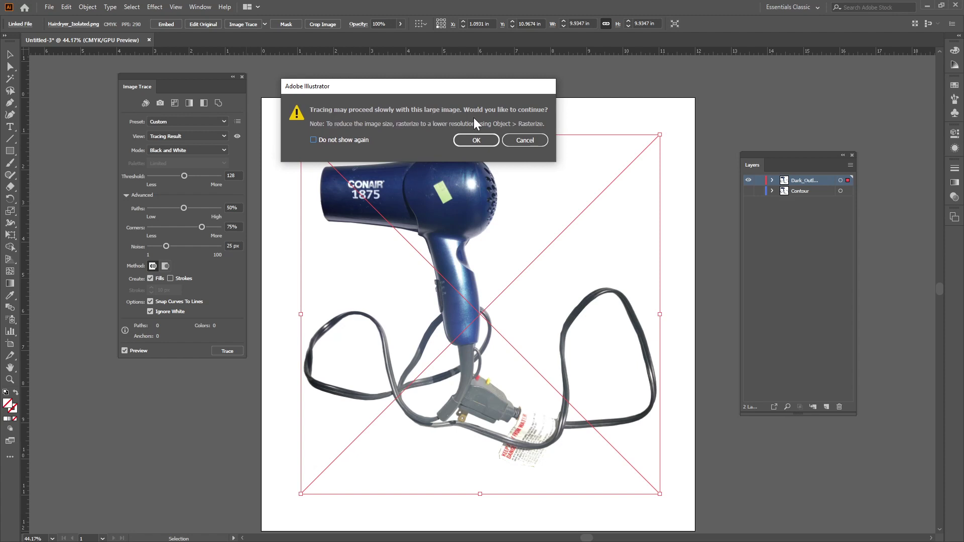
pyautogui.click(476, 140)
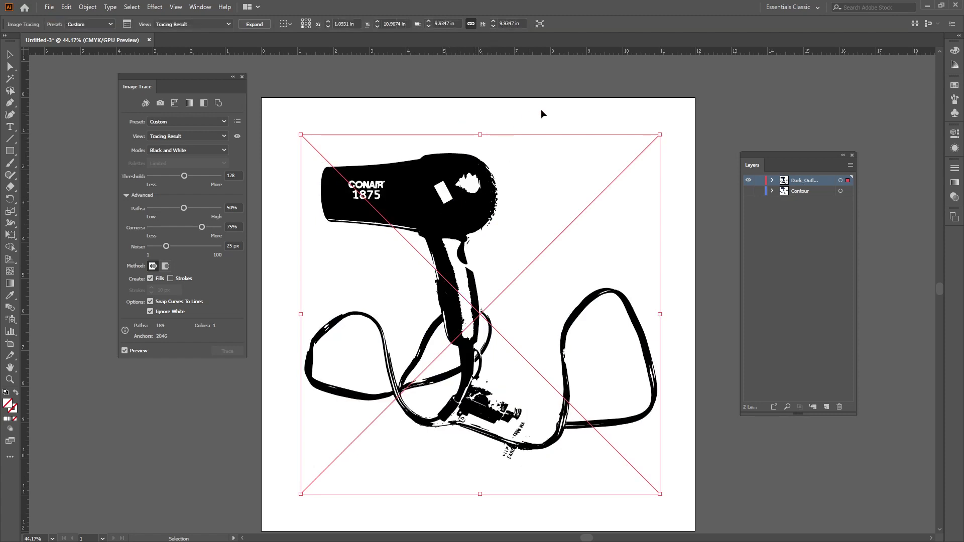
# Set the path fitting of the hair dryer tracing to 20% and refresh the preview
pyautogui.click(432, 129)
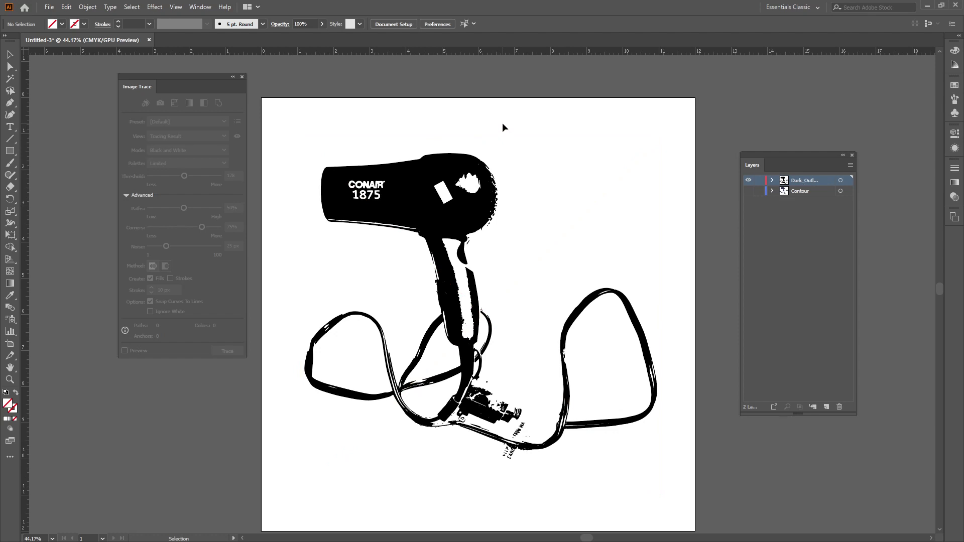
pyautogui.click(420, 180)
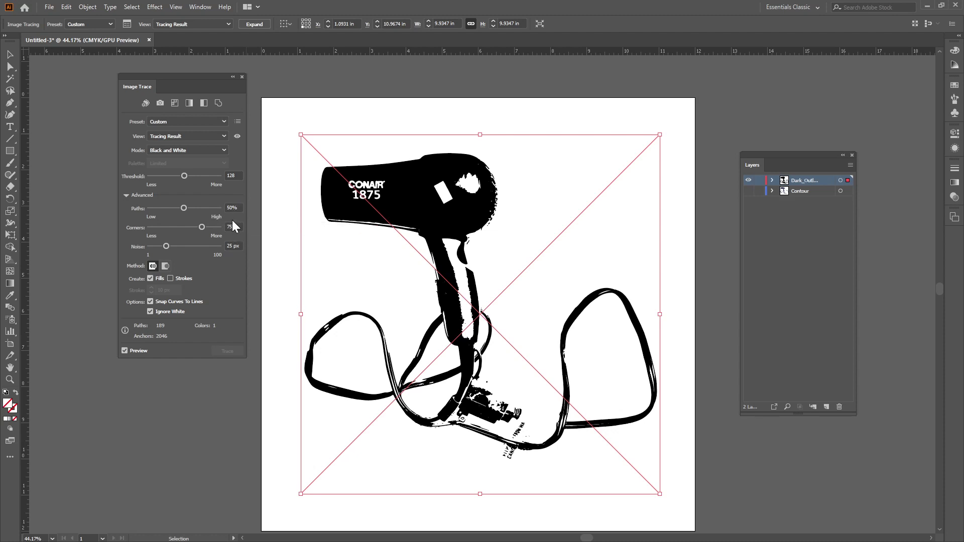
pyautogui.click(238, 206)
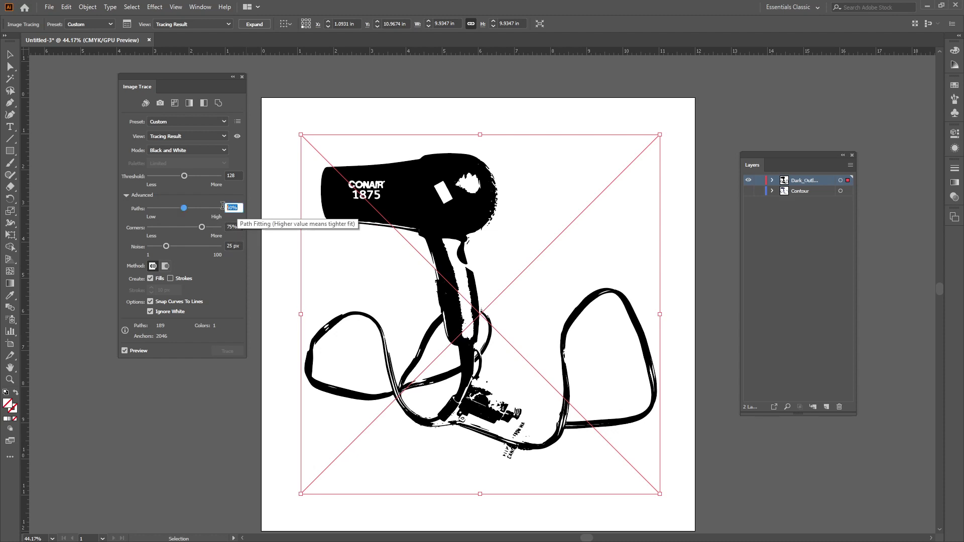
pyautogui.write('20')
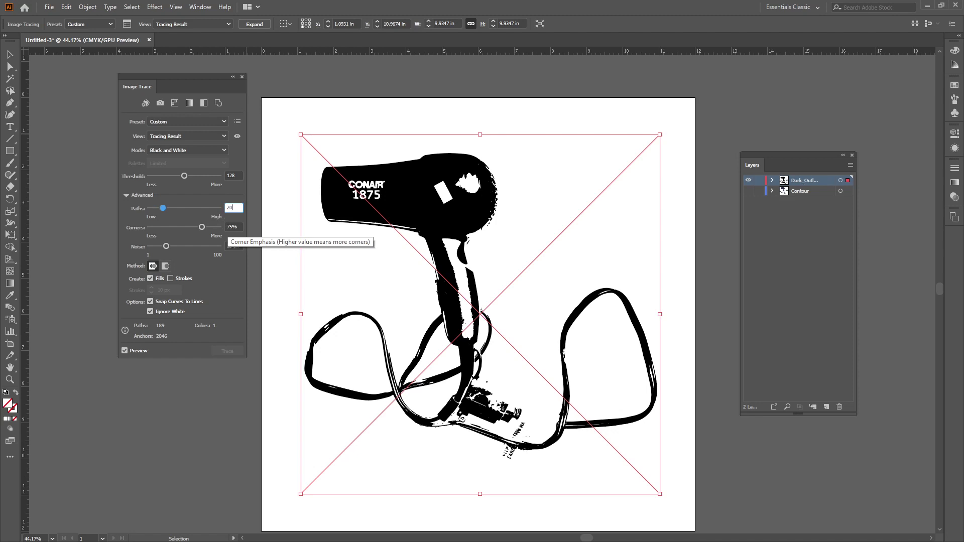
pyautogui.press('Return')
pyautogui.click(124, 350)
pyautogui.click(125, 351)
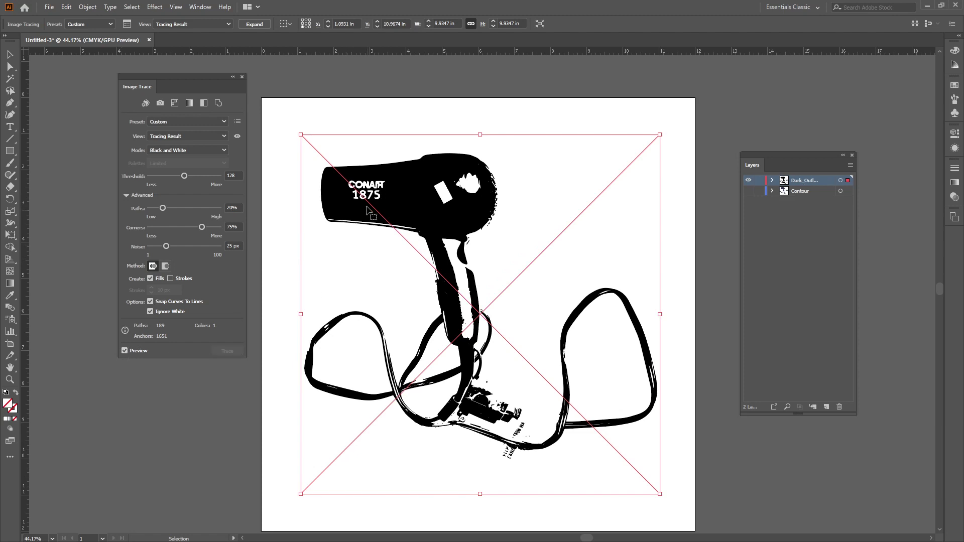
# Set the tracing's path fitting to 75% and inspect the traced hair dryer without its selection outline
pyautogui.click(241, 208)
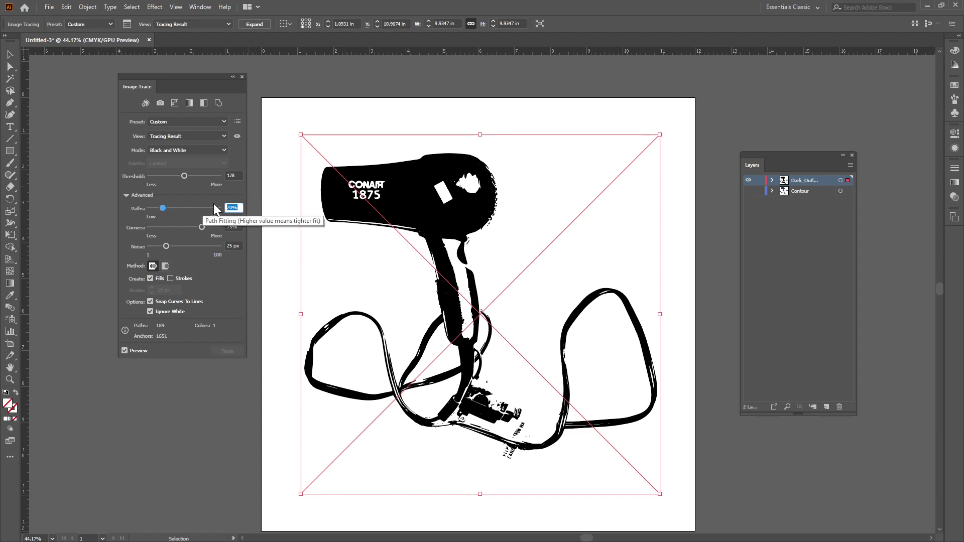
pyautogui.write('75')
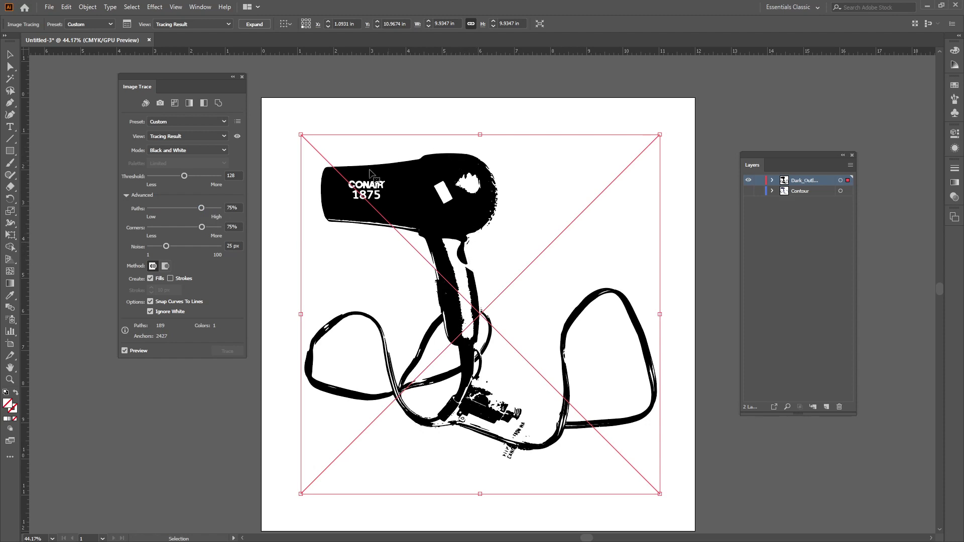
pyautogui.click(400, 111)
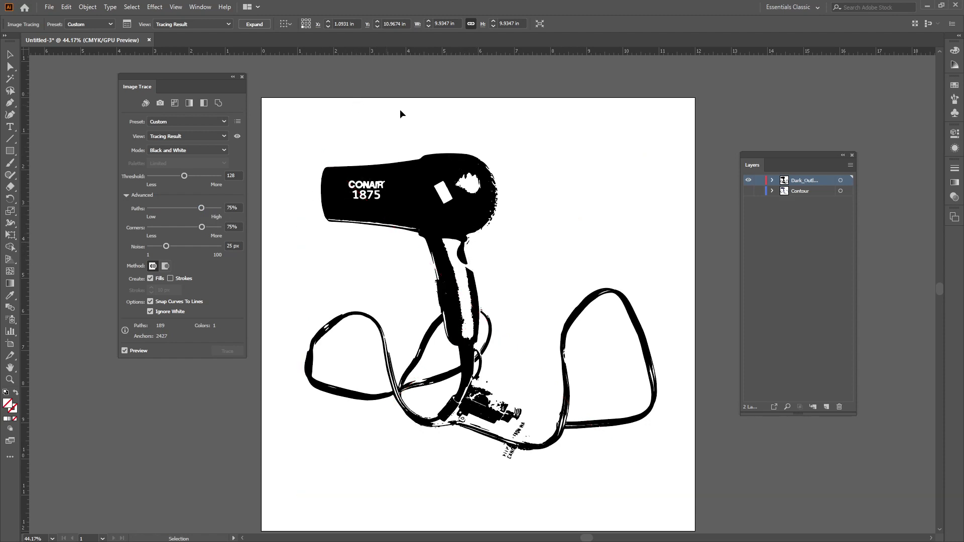
pyautogui.click(423, 163)
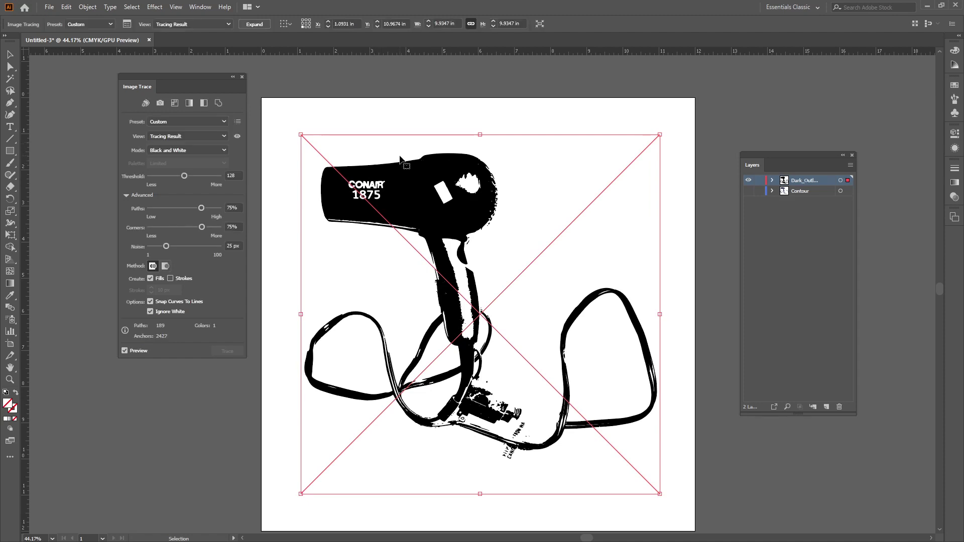
# Expand the hair dryer tracing into editable vector paths and check the artwork both deselected and selected
pyautogui.click(257, 24)
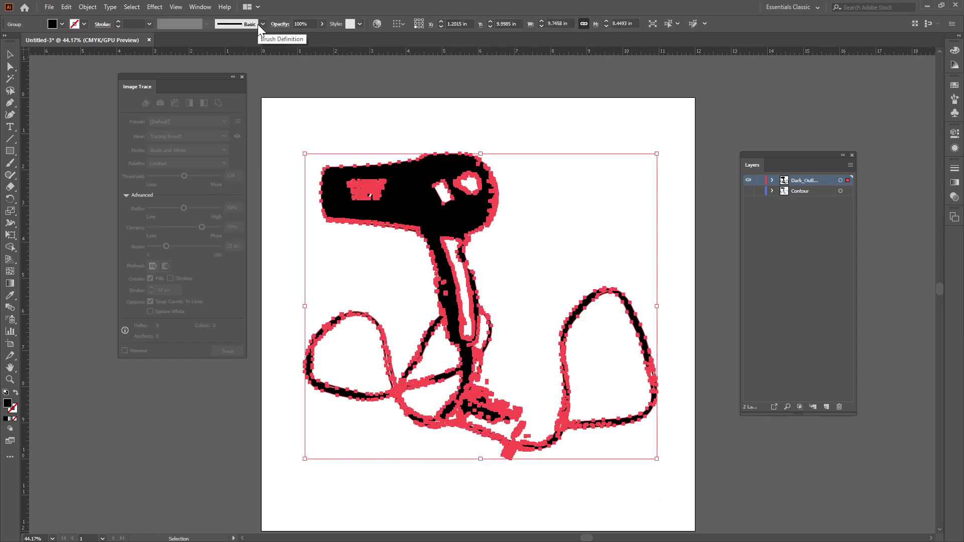
pyautogui.click(430, 130)
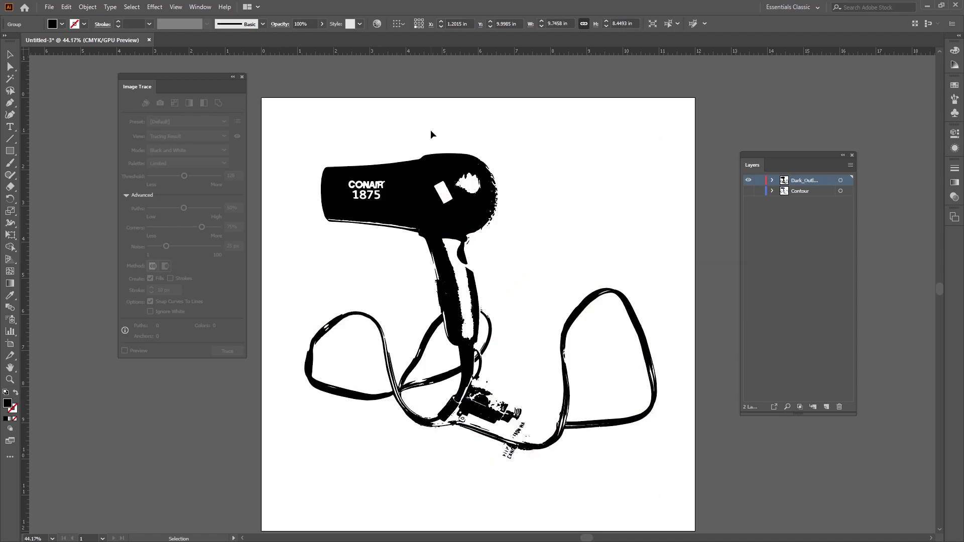
pyautogui.click(420, 180)
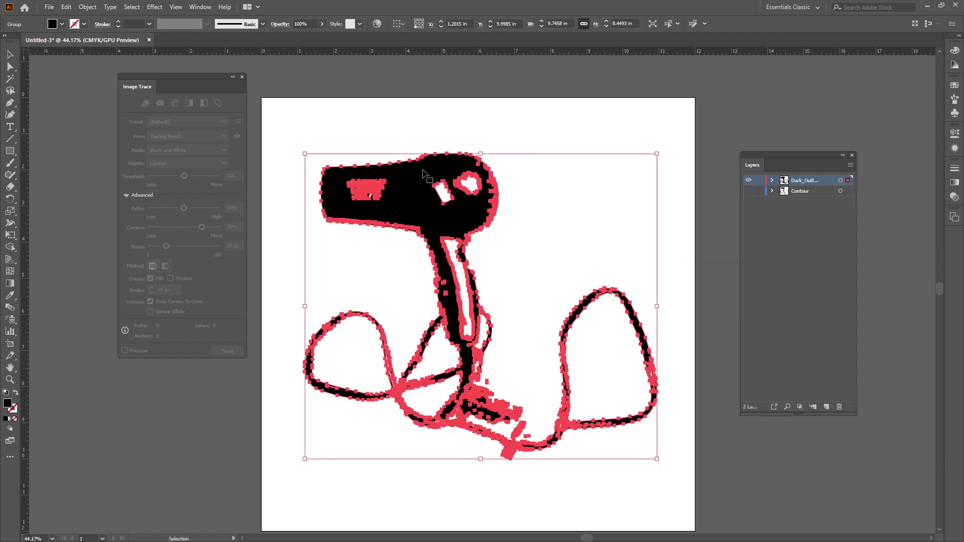
pyautogui.click(454, 141)
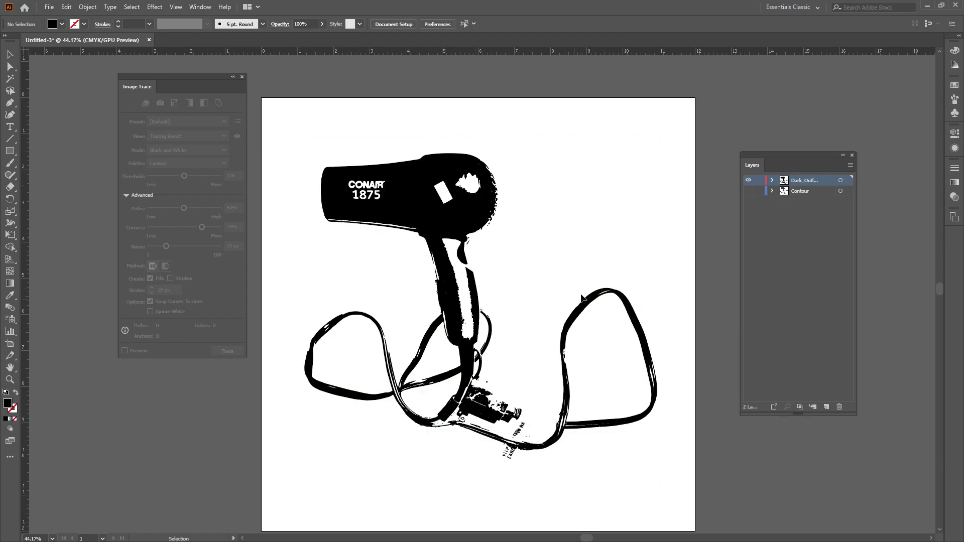
pyautogui.click(380, 216)
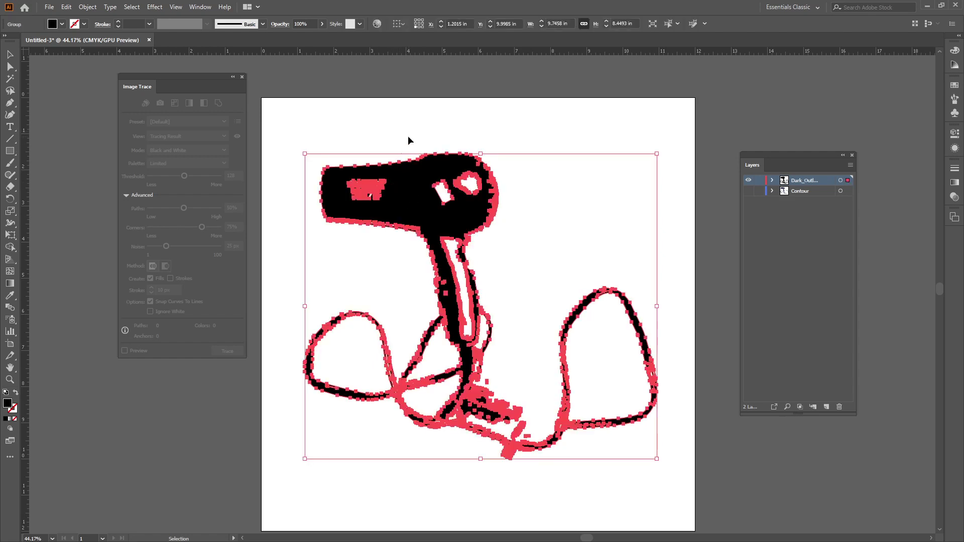
# Apply the default white fill and black stroke to the expanded hair dryer paths on the Dark_Outline layer, leaving them deselected
pyautogui.click(13, 408)
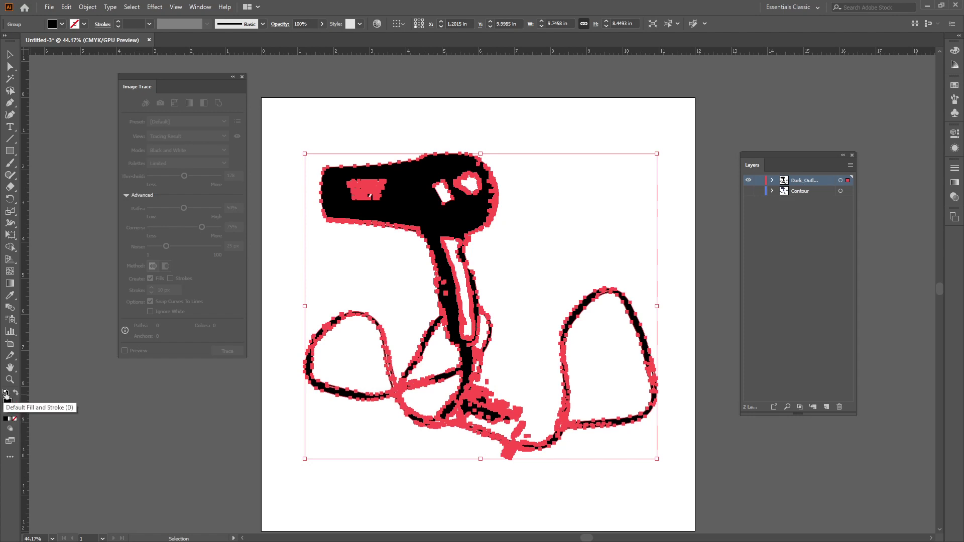
pyautogui.click(6, 393)
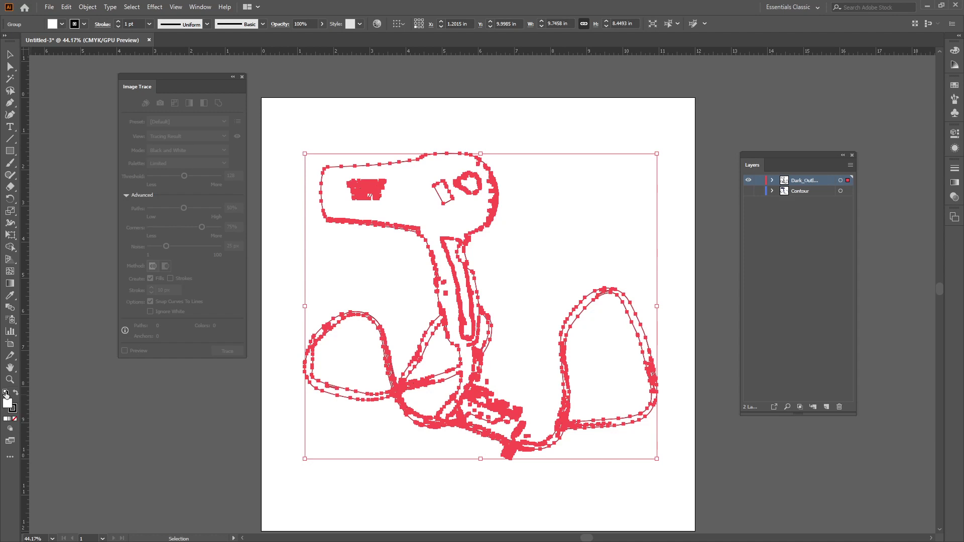
pyautogui.click(411, 141)
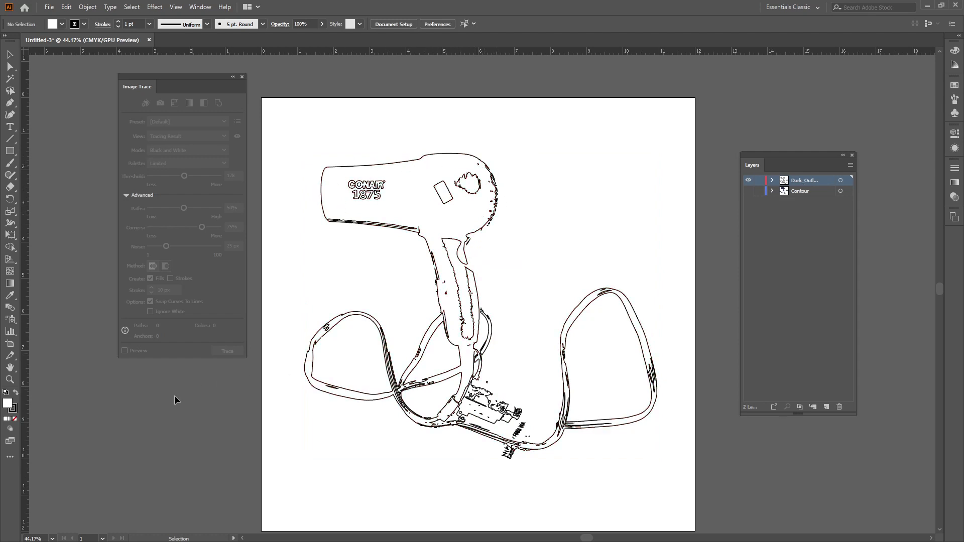
# Try to remove the fill from the outlined hair dryer by setting the fill to None, keeping the black stroke
pyautogui.click(12, 409)
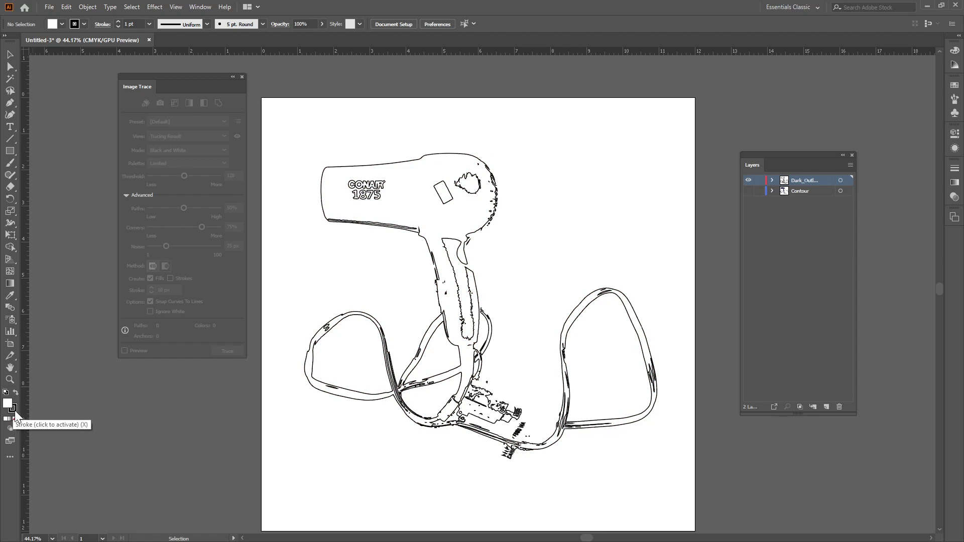
pyautogui.click(9, 404)
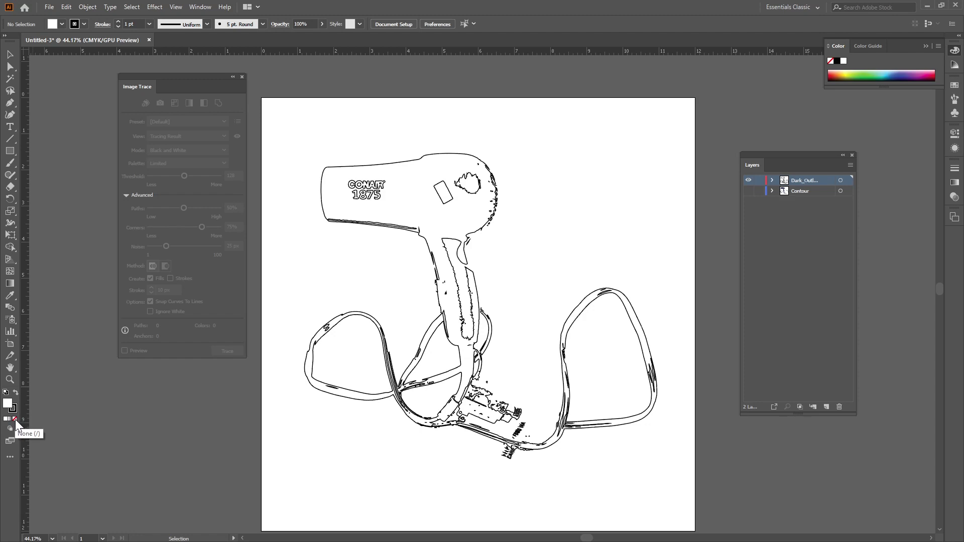
pyautogui.click(15, 419)
pyautogui.click(408, 163)
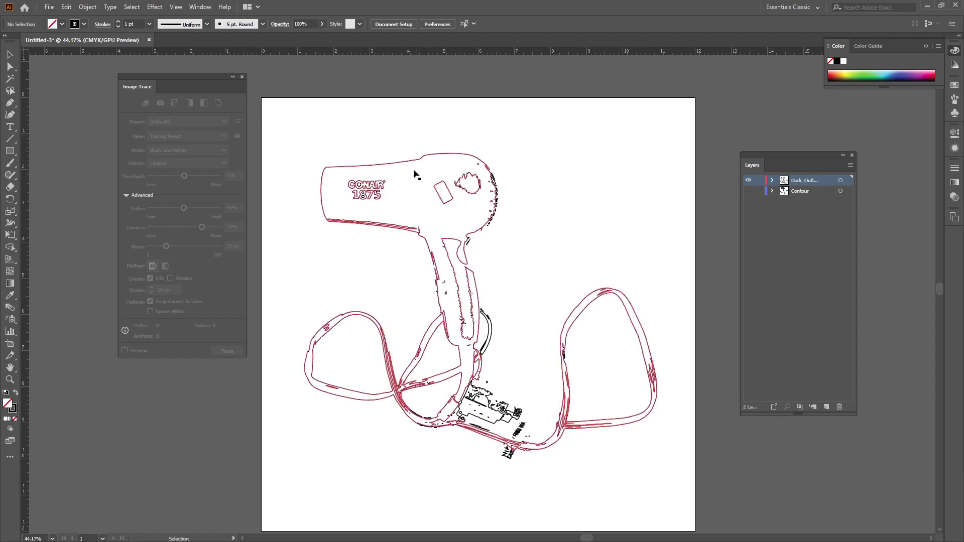
pyautogui.click(530, 250)
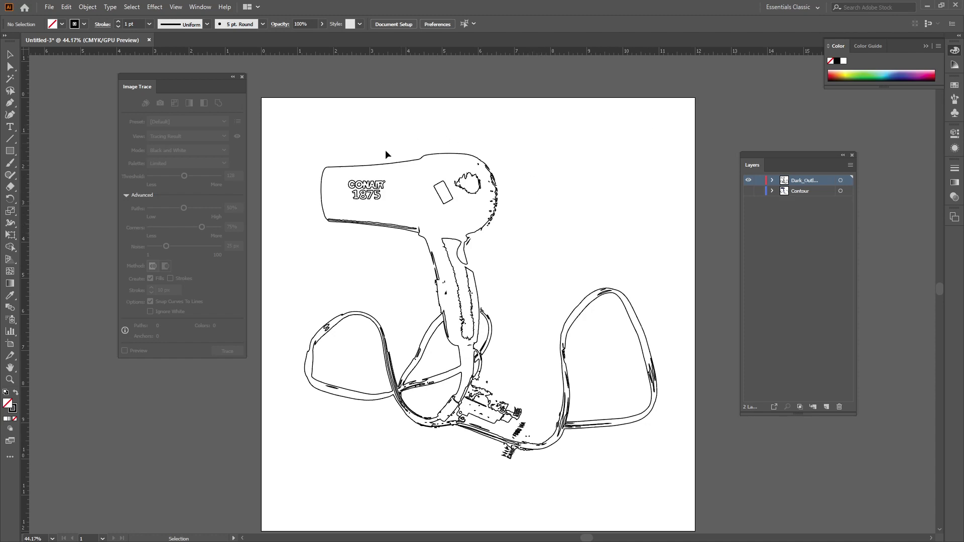
pyautogui.click(467, 244)
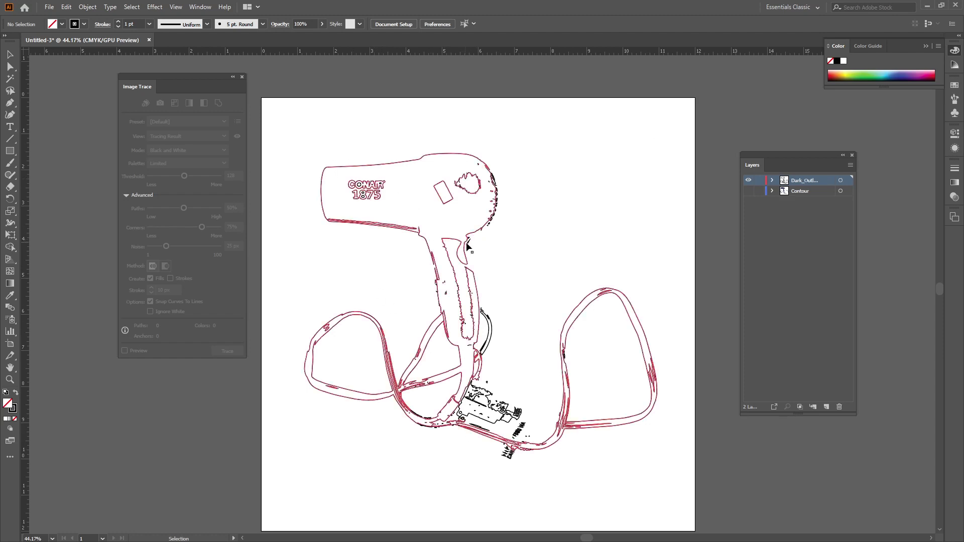
pyautogui.click(591, 203)
# Hide the Dark_Outline layer and show the Contour layer with its hair dryer photo
pyautogui.click(749, 180)
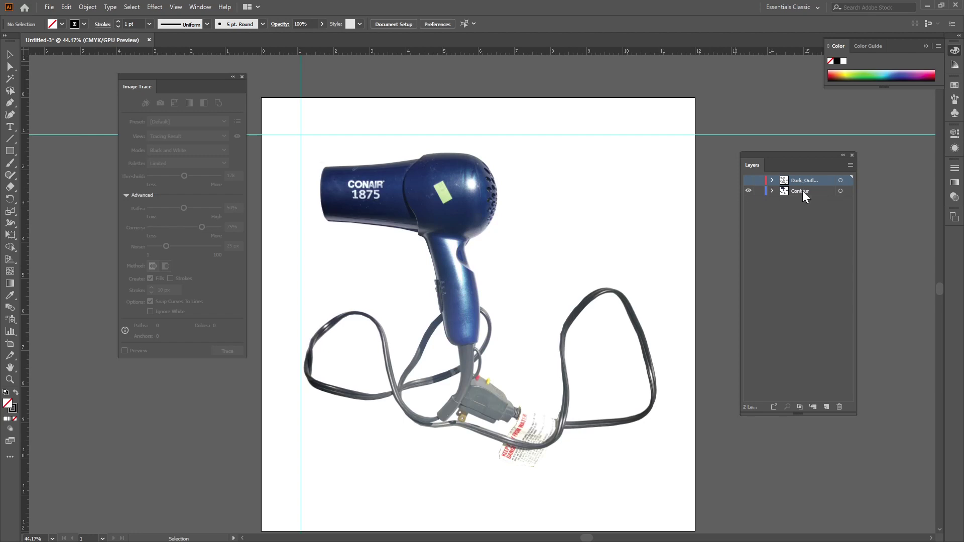
pyautogui.keyDown('ctrl'); pyautogui.click(749, 191); pyautogui.keyUp('ctrl')
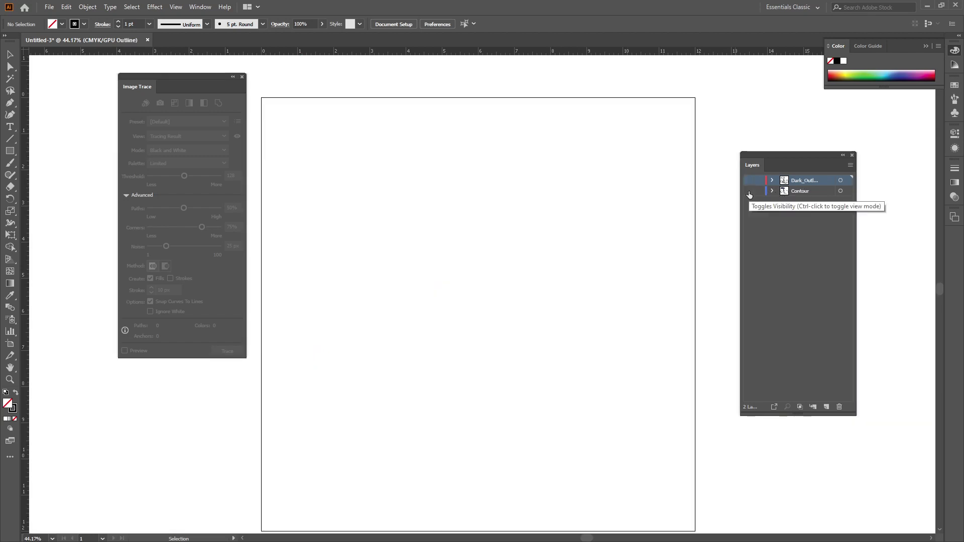
pyautogui.keyDown('ctrl'); pyautogui.click(749, 191); pyautogui.keyUp('ctrl')
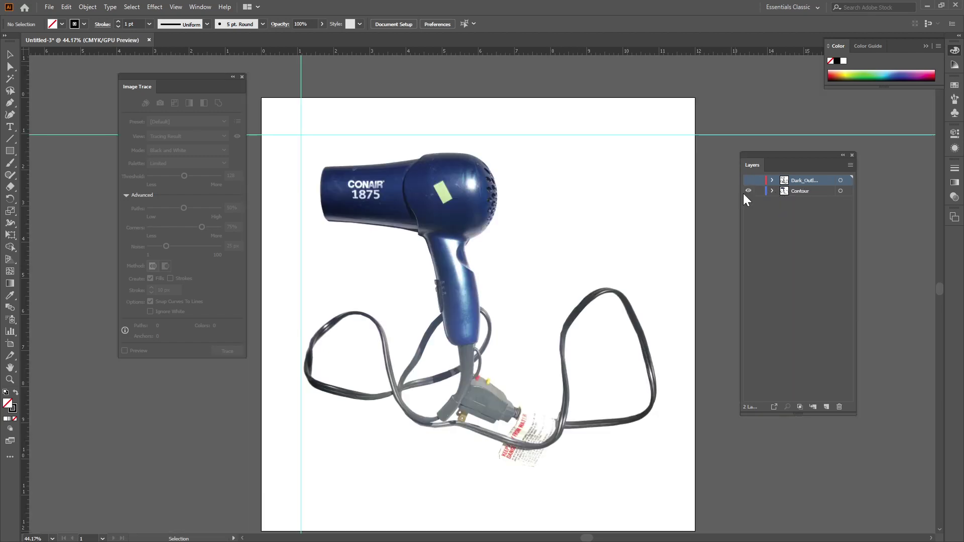
# Trace the Contour layer's hair dryer image in Grayscale mode with Ignore White and Preview enabled, accepting the large image
pyautogui.click(448, 219)
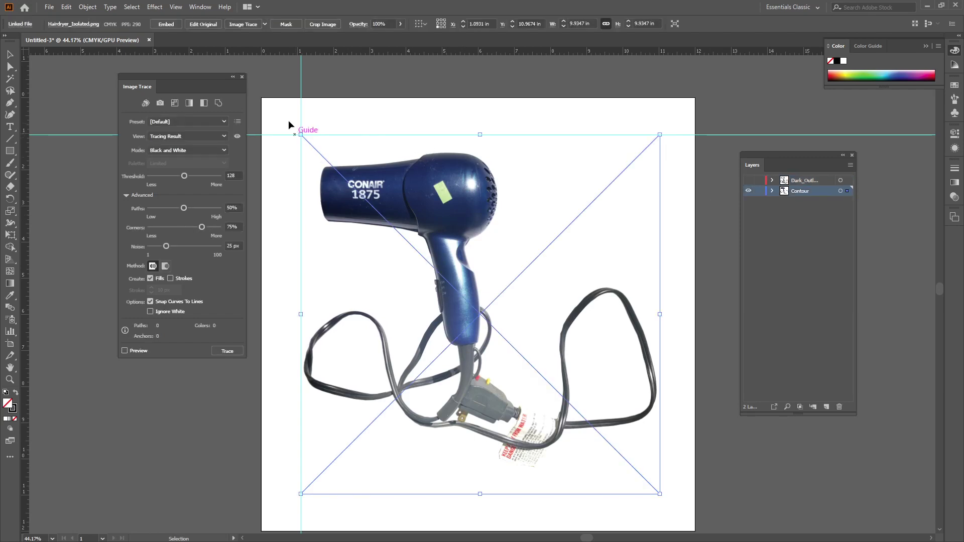
pyautogui.click(224, 149)
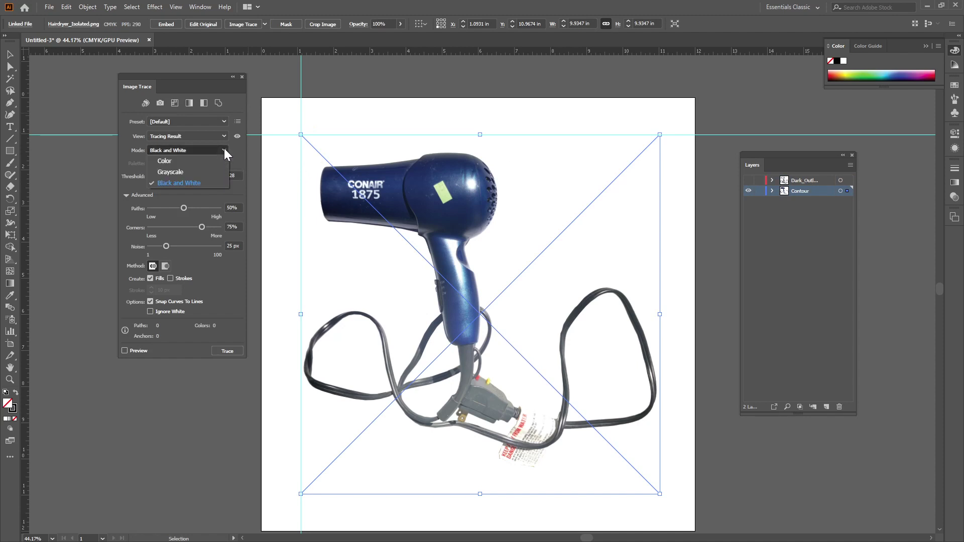
pyautogui.click(191, 171)
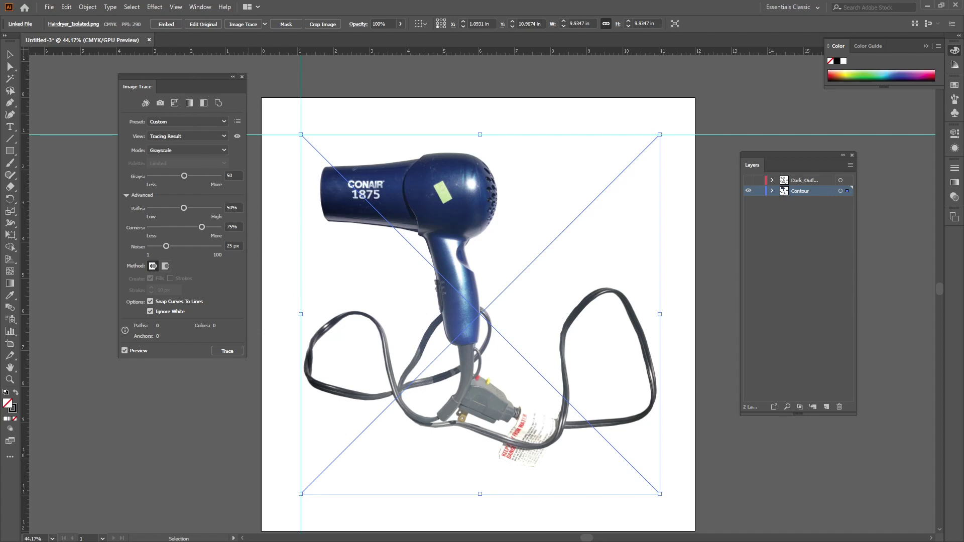
pyautogui.moveTo(0, 115); pyautogui.dragTo(635, 125)
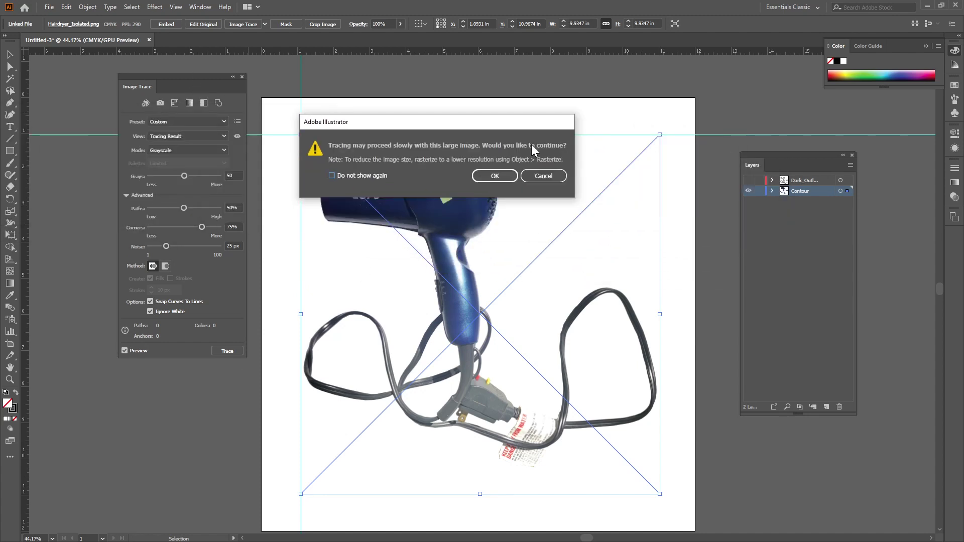
pyautogui.click(494, 177)
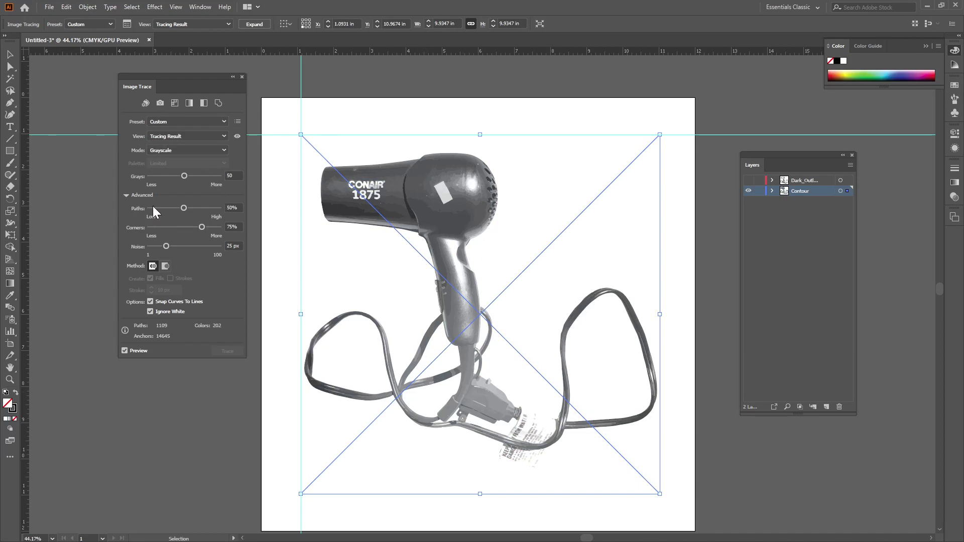
# Set the number of grays in the hair dryer tracing to 80 and refresh the preview
pyautogui.click(230, 176)
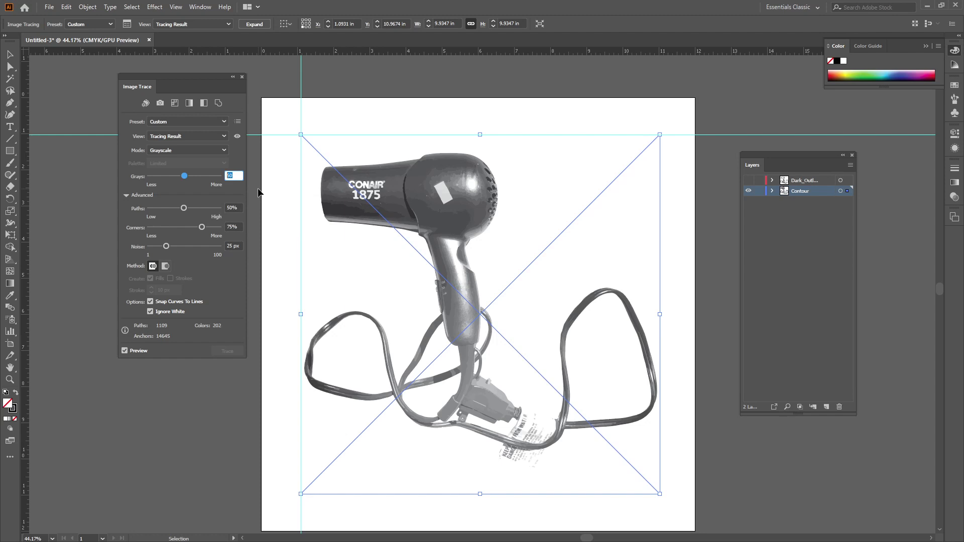
pyautogui.write('80')
pyautogui.press('Return')
pyautogui.moveTo(481, 258); pyautogui.dragTo(498, 149)
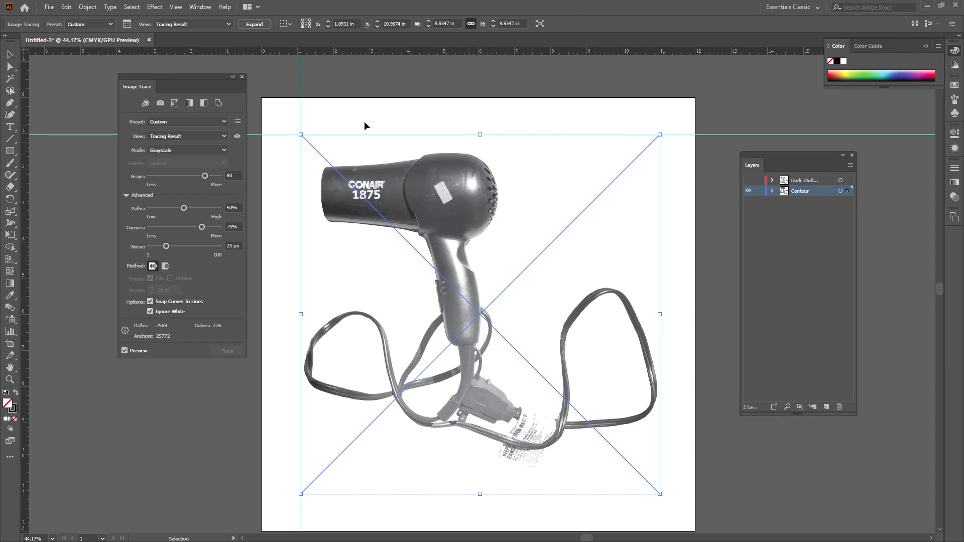
# Close the Image Trace settings and expand the grayscale hair dryer tracing into editable vector paths
pyautogui.moveTo(192, 79); pyautogui.dragTo(179, 76)
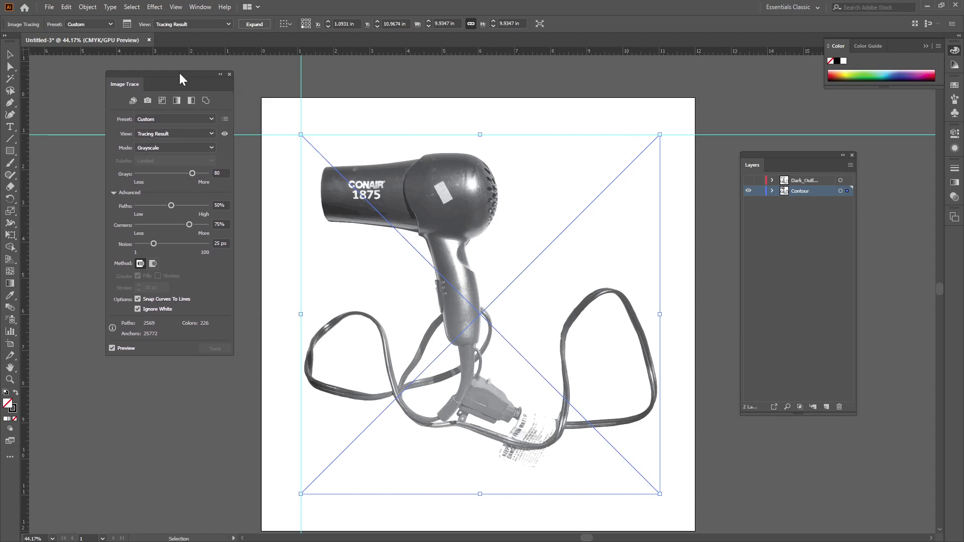
pyautogui.click(230, 74)
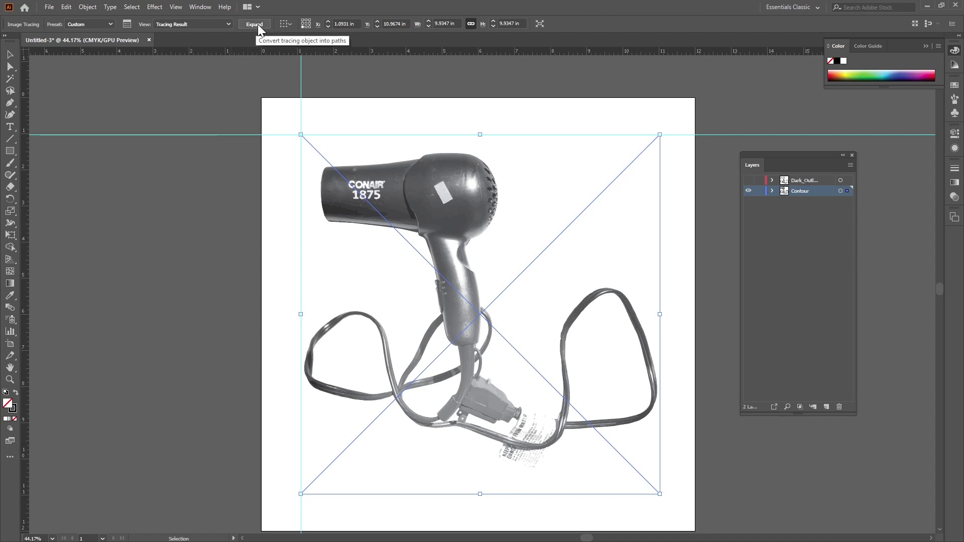
pyautogui.click(203, 8)
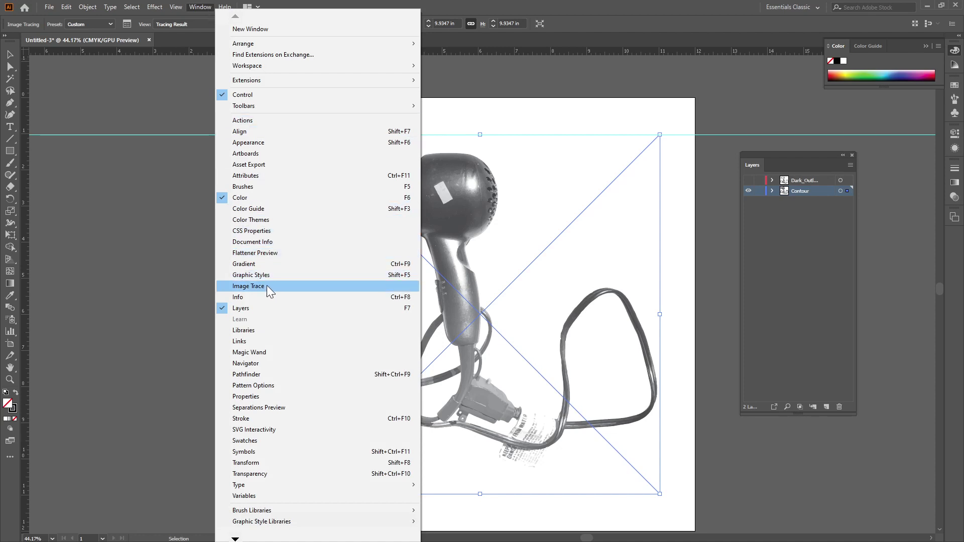
pyautogui.click(175, 98)
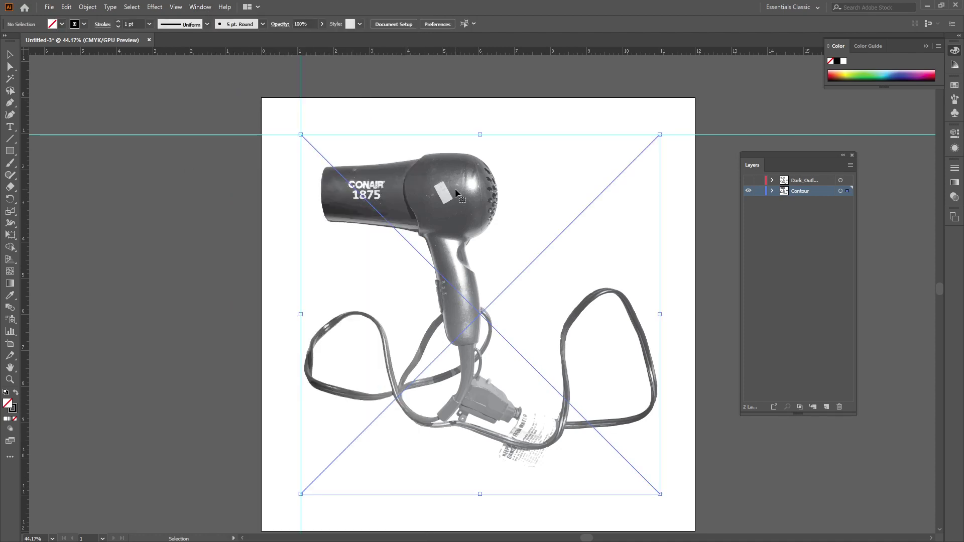
pyautogui.click(259, 23)
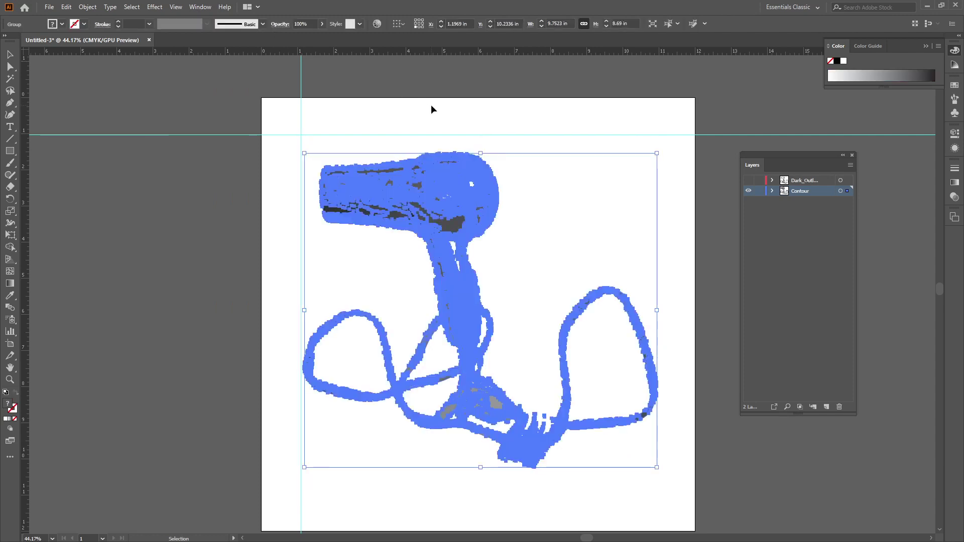
pyautogui.click(468, 134)
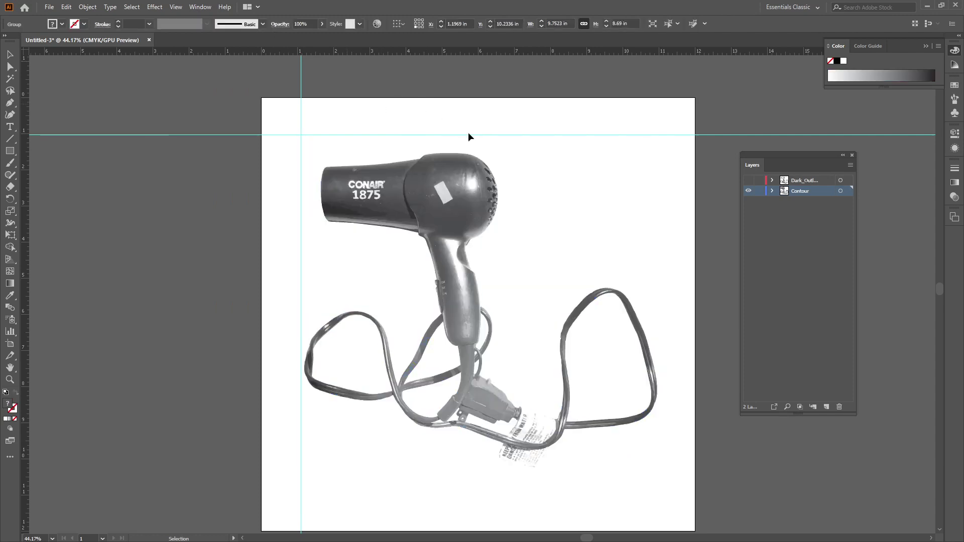
# Delete the horizontal and vertical guides around the traced hair dryer
pyautogui.click(458, 164)
pyautogui.click(373, 104)
pyautogui.moveTo(373, 103)
pyautogui.mouseDown()
pyautogui.moveTo(273, 138)
pyautogui.moveTo(675, 494)
pyautogui.moveTo(679, 478)
pyautogui.moveTo(676, 499)
pyautogui.mouseUp()
pyautogui.press('Delete')
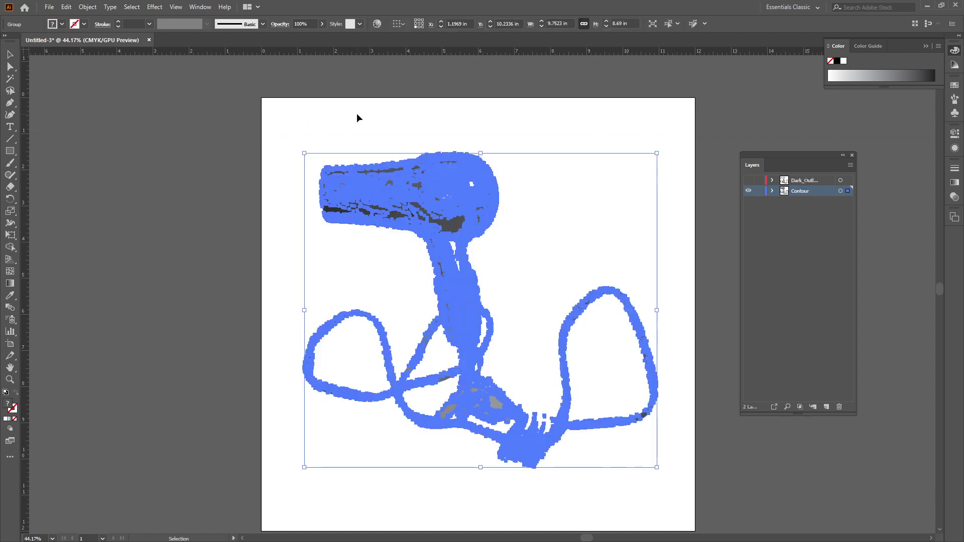
pyautogui.hotkey('ctrl', 'h')
# Give the expanded contour hair dryer paths the default black stroke with the fill set to None, leaving them deselected
pyautogui.moveTo(257, 135); pyautogui.dragTo(673, 463)
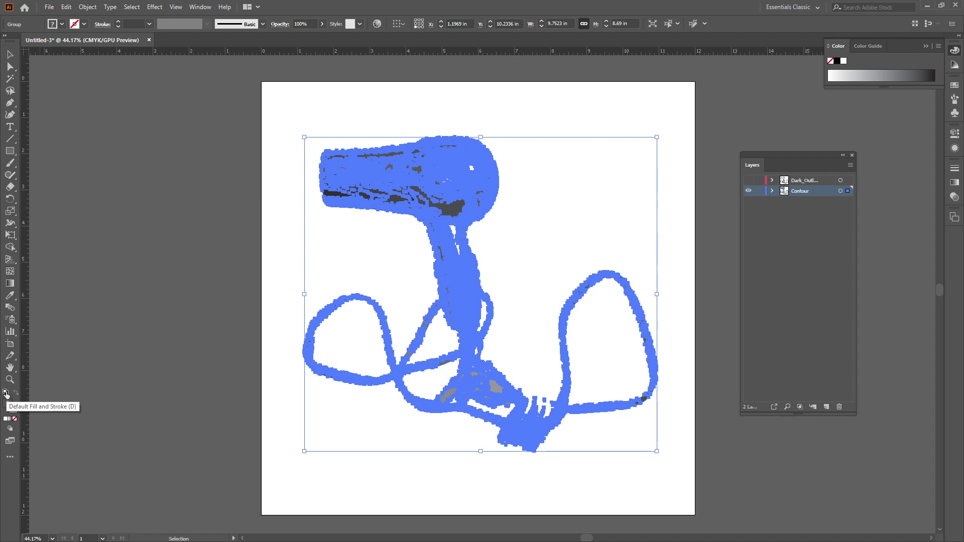
pyautogui.click(5, 394)
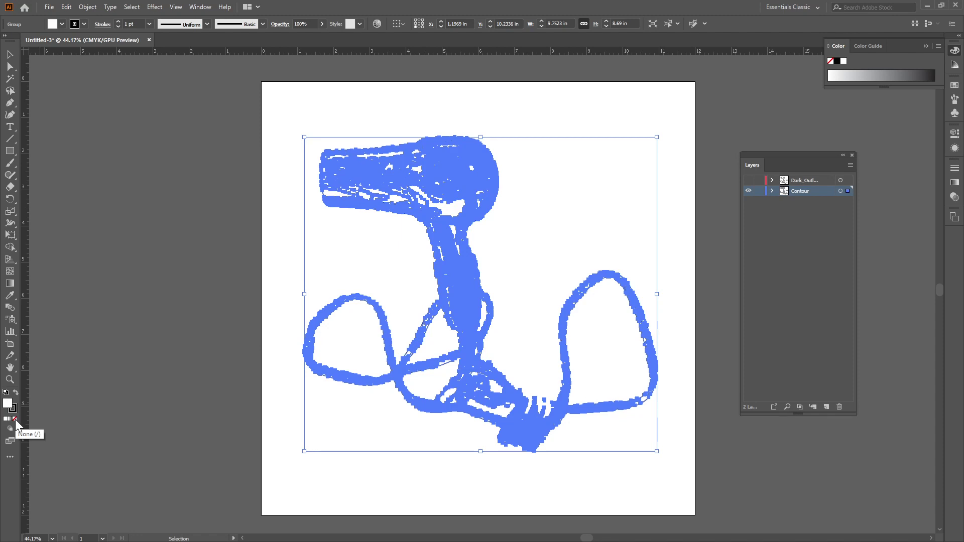
pyautogui.click(15, 420)
pyautogui.click(216, 276)
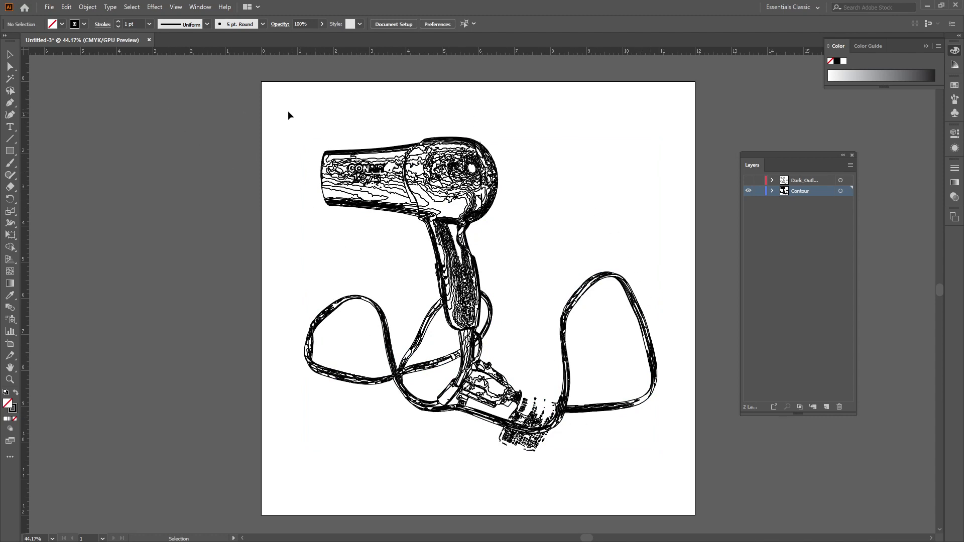
# Set the stroke weight of all contour hair dryer paths to 0.25 pt and deselect them
pyautogui.moveTo(269, 109); pyautogui.dragTo(684, 481)
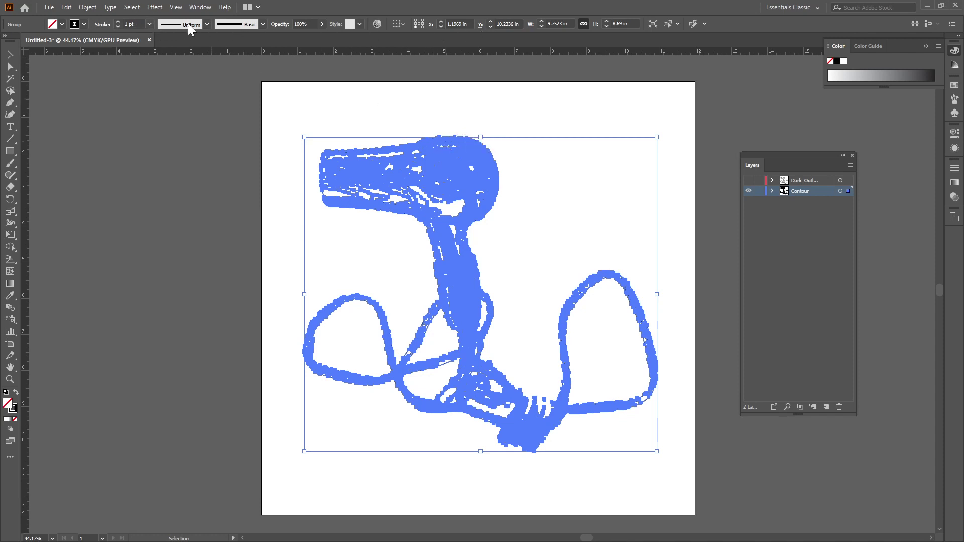
pyautogui.click(149, 24)
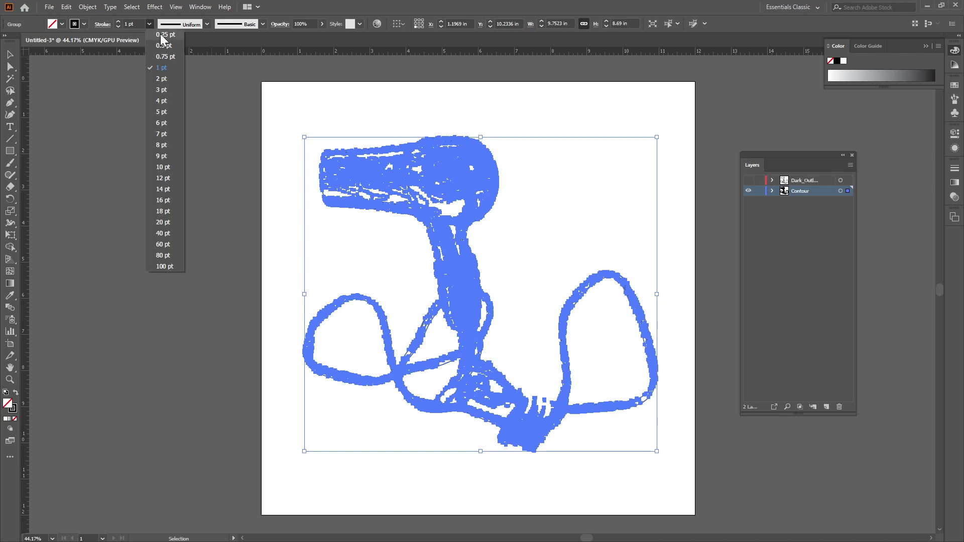
pyautogui.click(160, 36)
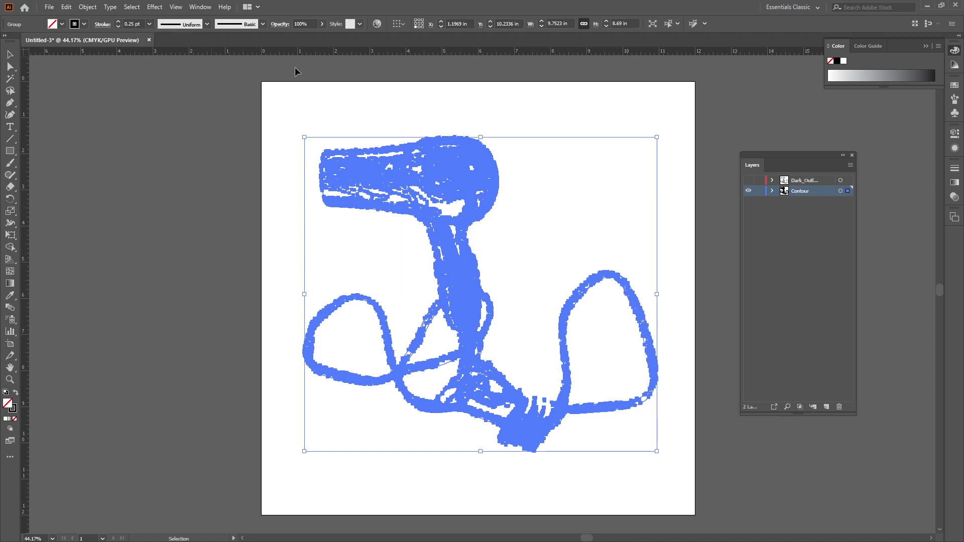
pyautogui.click(364, 120)
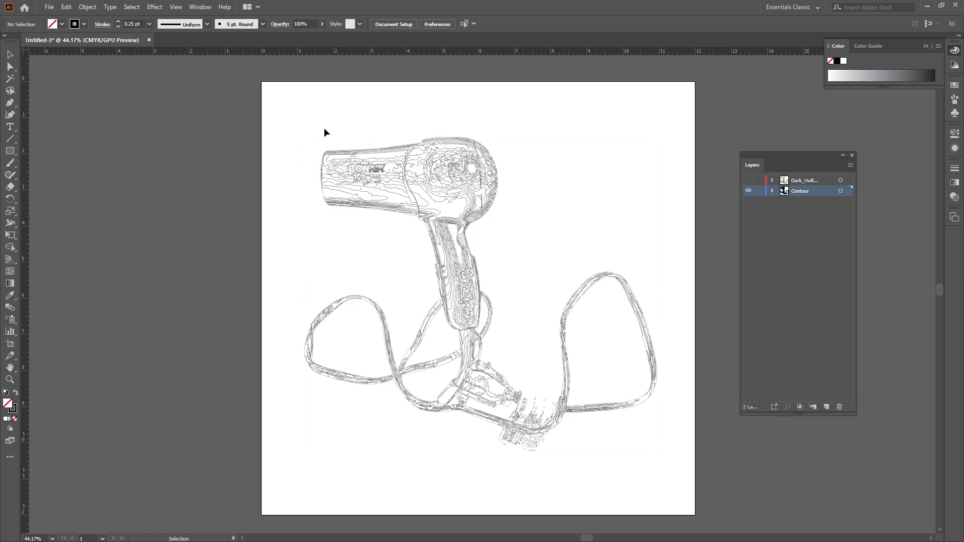
# Show the Dark_Outline layer, hide the Contour layer and select the outlined hair dryer paths
pyautogui.click(748, 180)
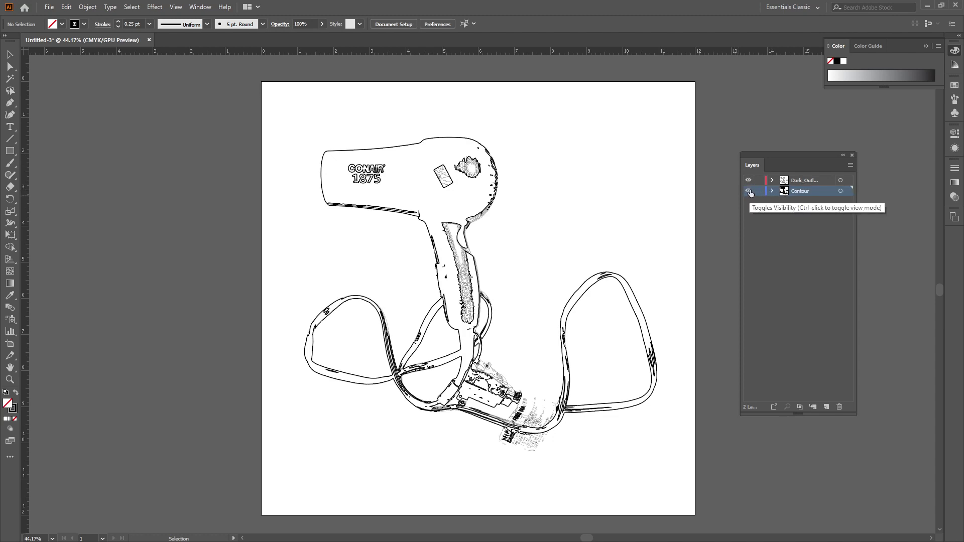
pyautogui.click(749, 191)
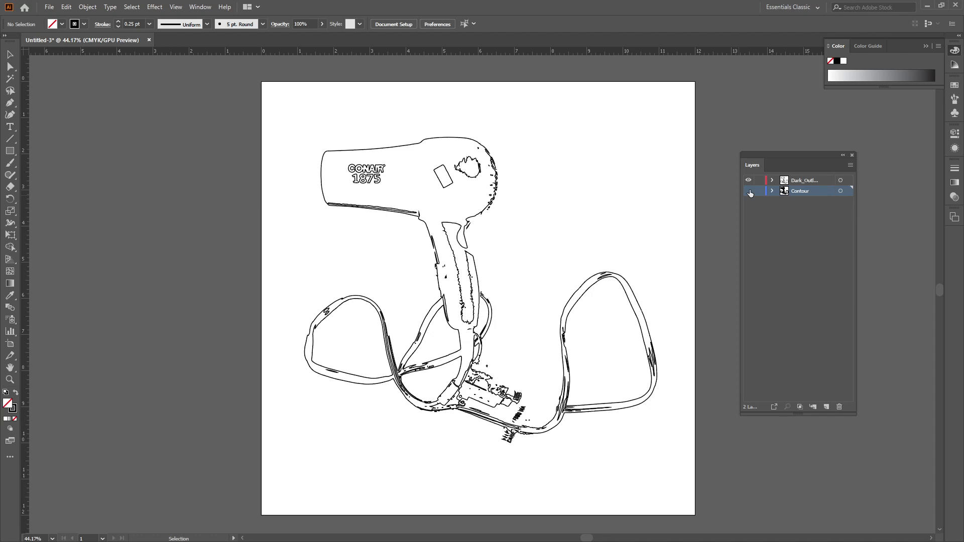
pyautogui.click(452, 184)
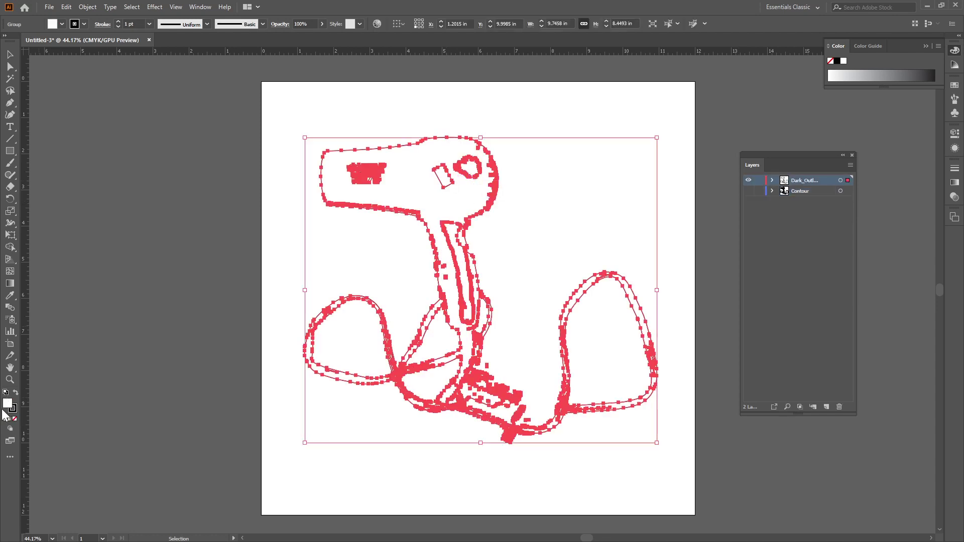
# Set the fill of the outlined hair dryer paths on the Dark_Outline layer to None and deselect them
pyautogui.click(363, 114)
pyautogui.moveTo(271, 103); pyautogui.dragTo(676, 480)
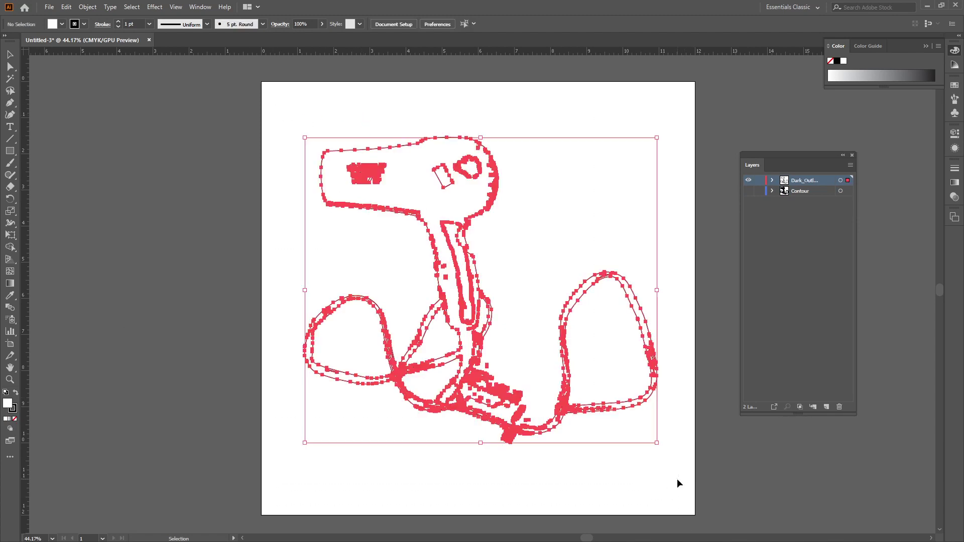
pyautogui.click(15, 419)
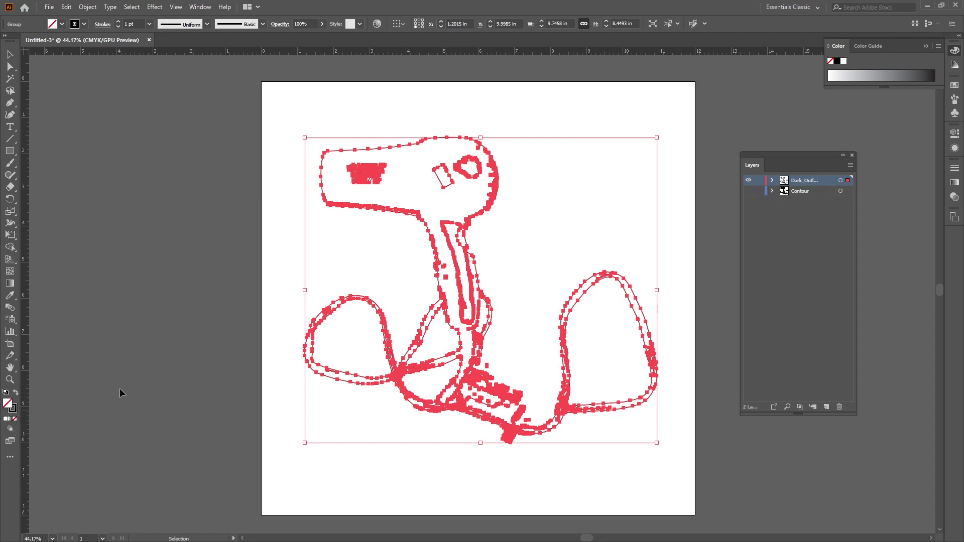
pyautogui.click(311, 223)
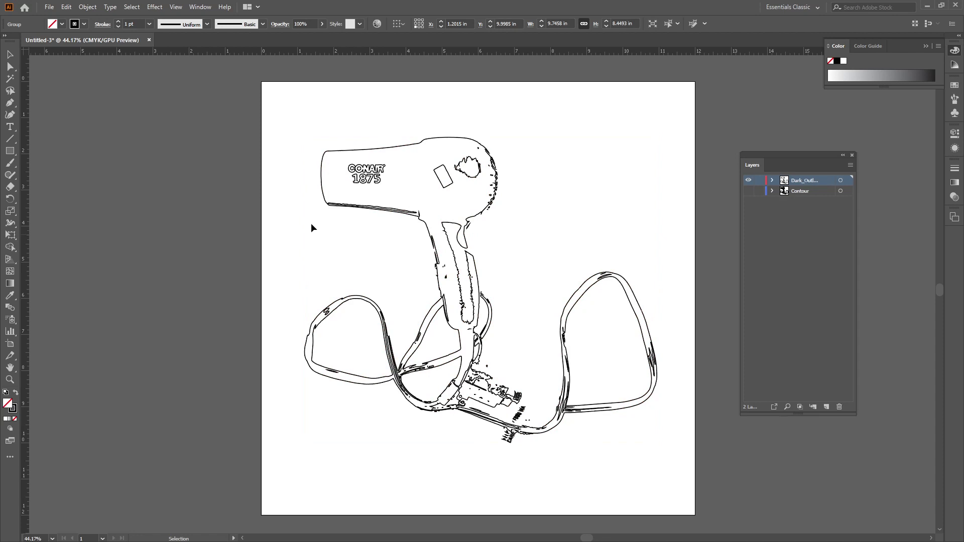
# Check the outlines against the Contour layer, hide it again and set the outlined hair dryer paths' stroke weight to 0.5 pt
pyautogui.click(748, 192)
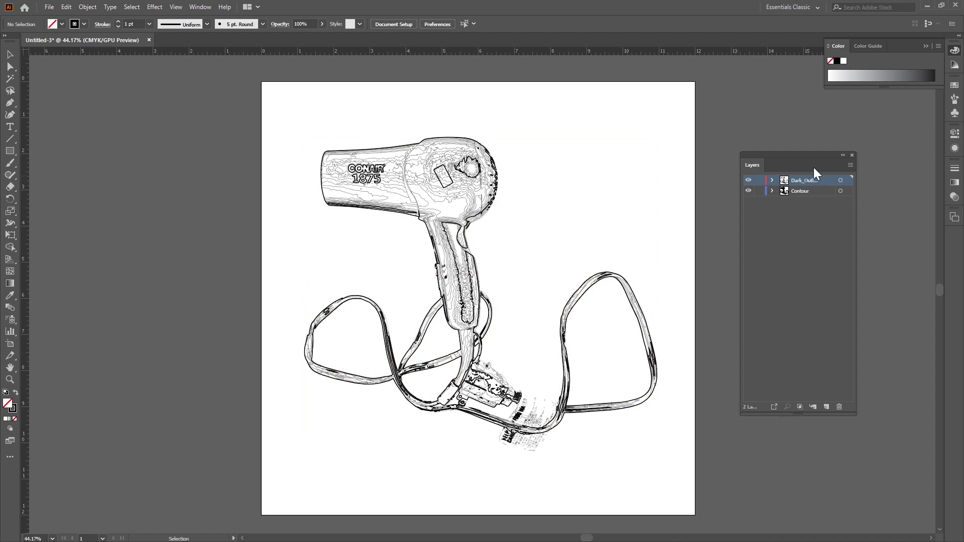
pyautogui.click(749, 192)
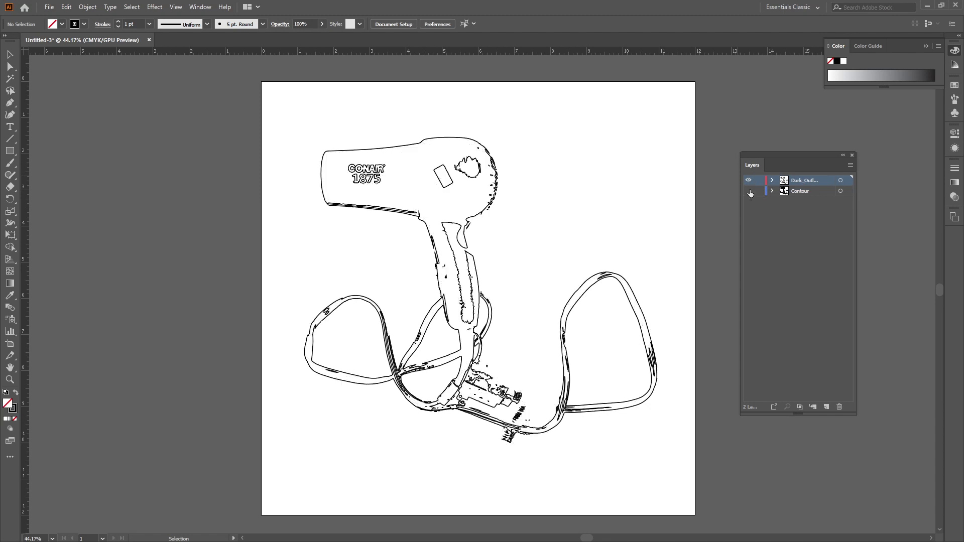
pyautogui.moveTo(270, 115); pyautogui.dragTo(696, 496)
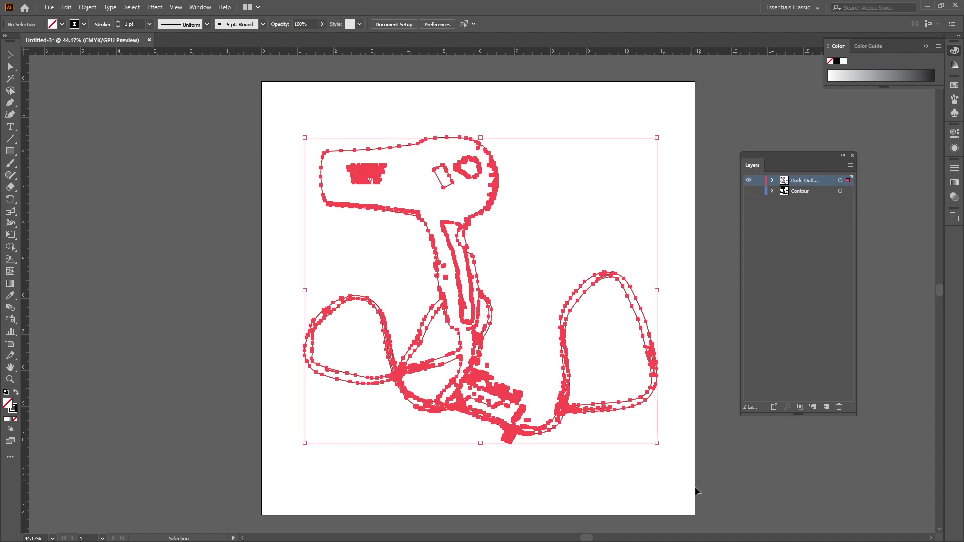
pyautogui.click(149, 25)
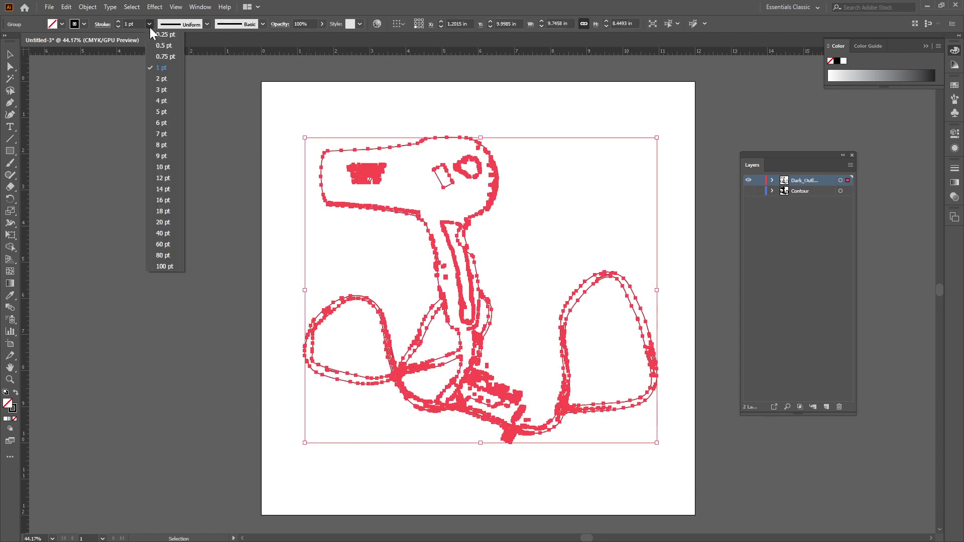
pyautogui.click(161, 47)
pyautogui.click(372, 100)
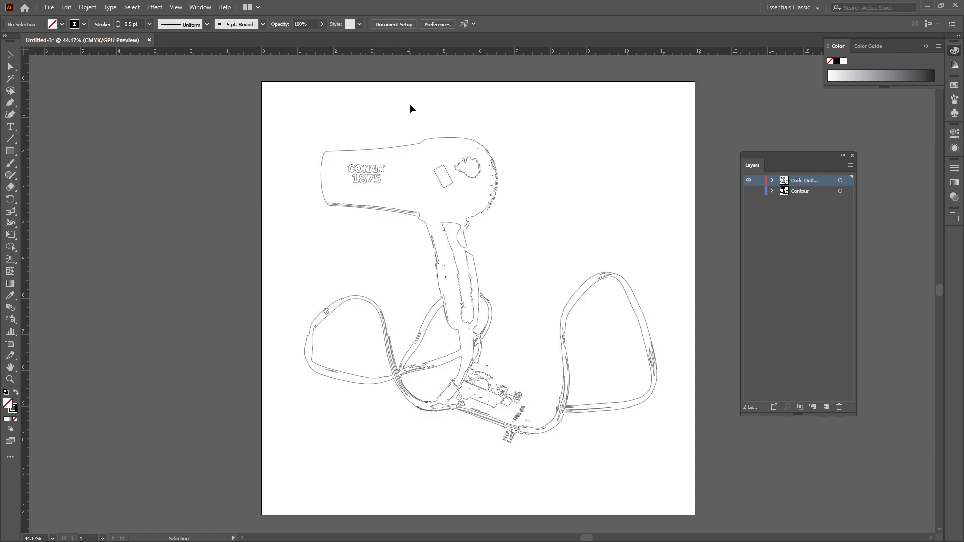
# Set the stroke weight of all outlined hair dryer paths to 0.6 pt and deselect them
pyautogui.moveTo(262, 99); pyautogui.dragTo(692, 498)
pyautogui.click(449, 230)
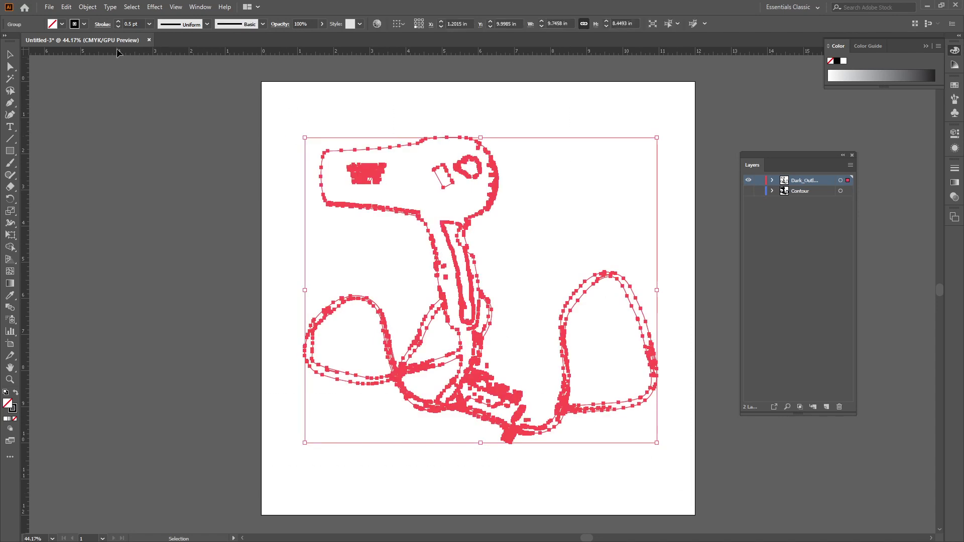
pyautogui.click(136, 24)
pyautogui.write('0.6')
pyautogui.press('Return')
pyautogui.click(450, 109)
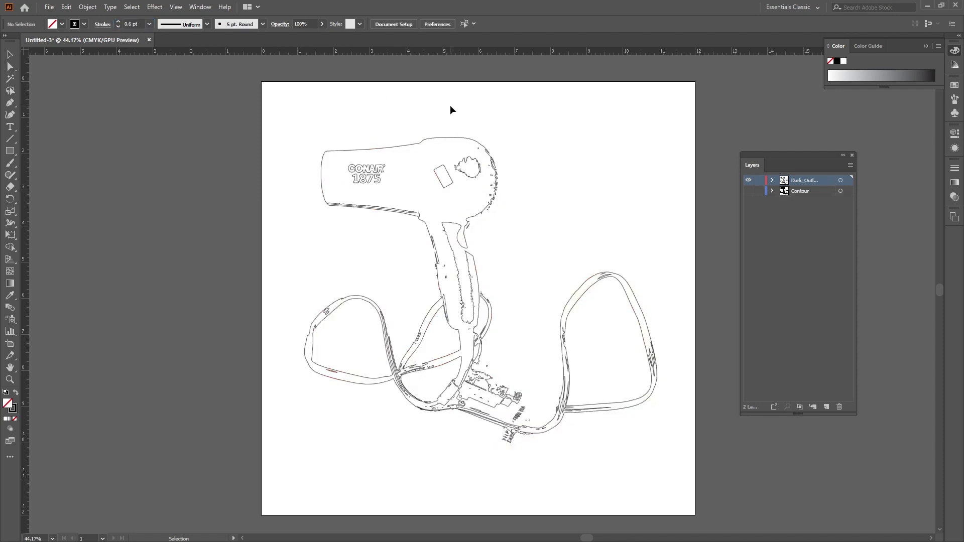
# Compare the dark outline and contour line work by toggling both layers' visibility, ending with only Dark_Outline shown
pyautogui.click(748, 191)
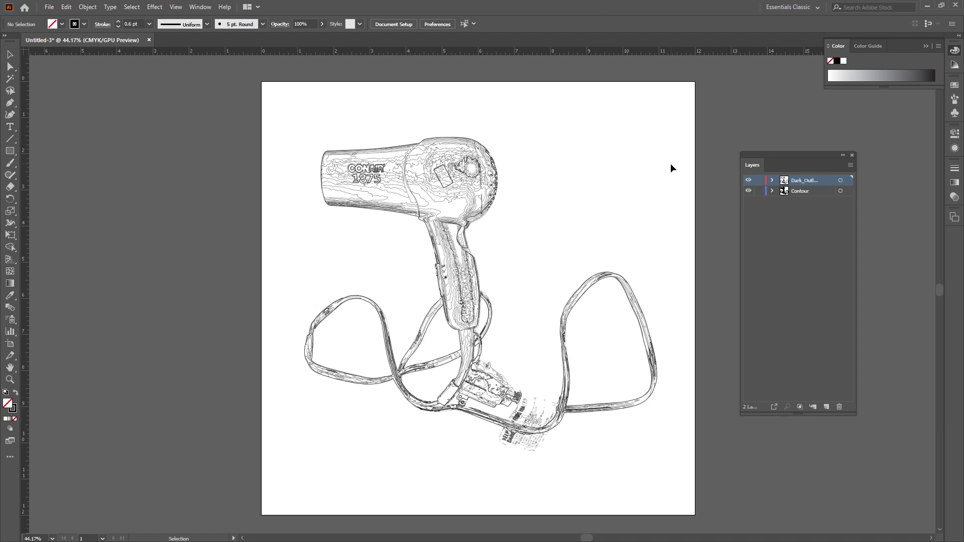
pyautogui.click(749, 181)
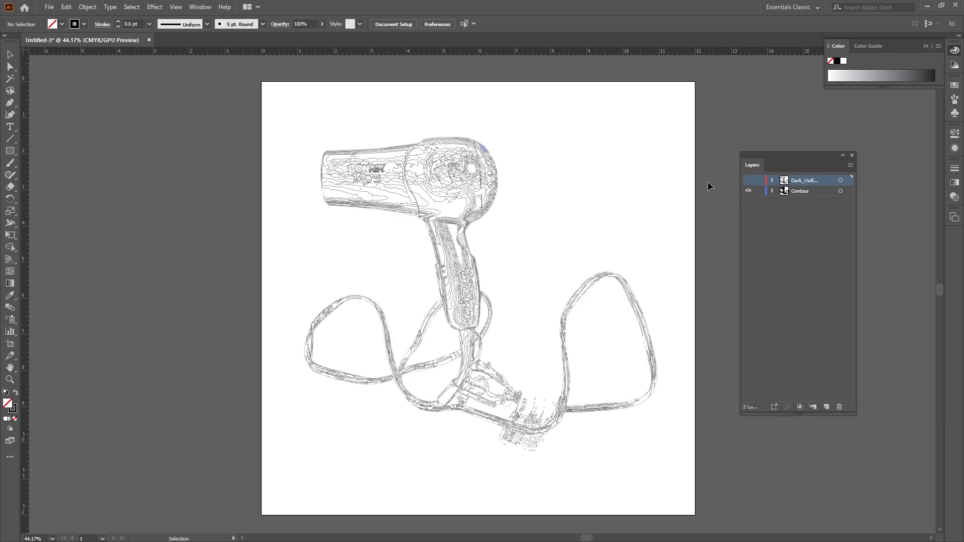
pyautogui.click(750, 190)
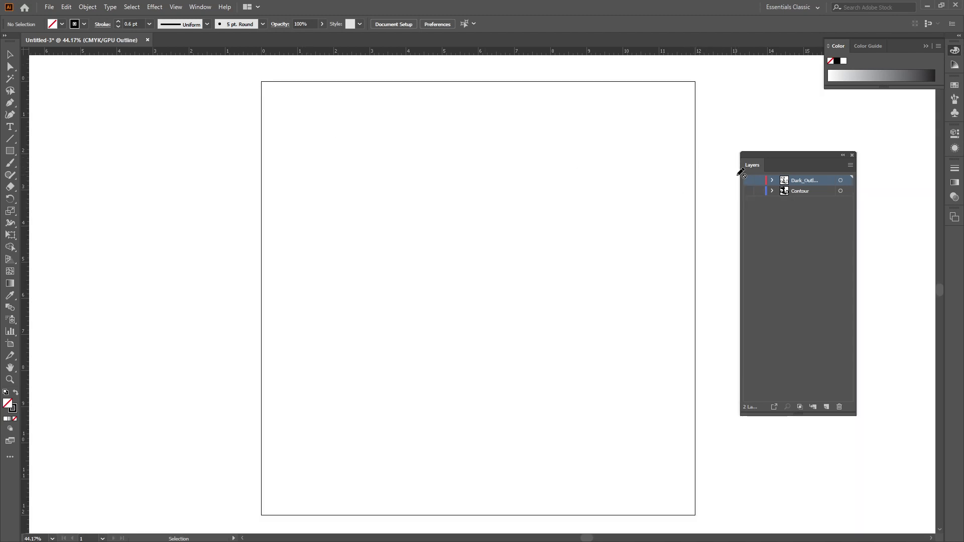
pyautogui.click(749, 180)
pyautogui.hotkey('ctrl', 'y')
# Set the stroke weight of all outlined hair dryer paths to 0.75 pt
pyautogui.moveTo(262, 112); pyautogui.dragTo(727, 494)
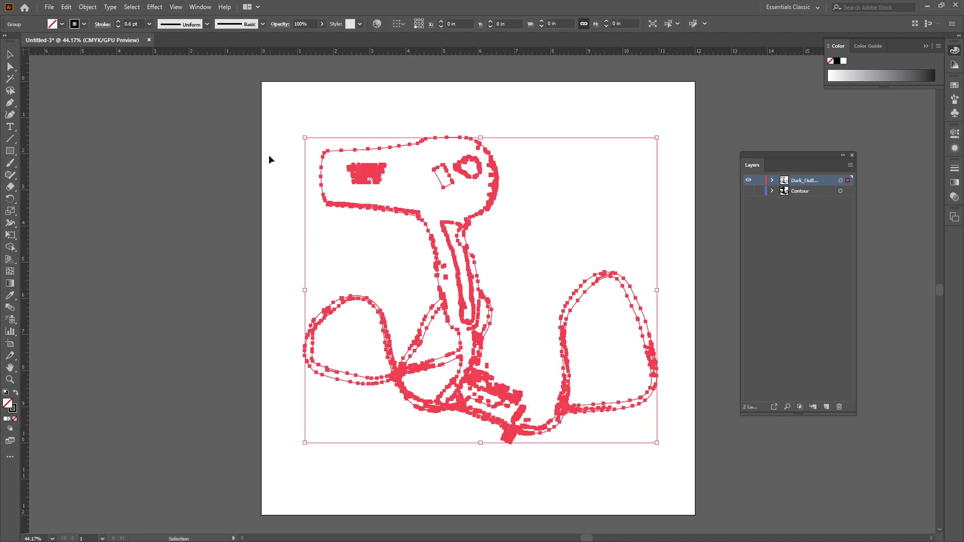
pyautogui.click(149, 24)
pyautogui.click(305, 82)
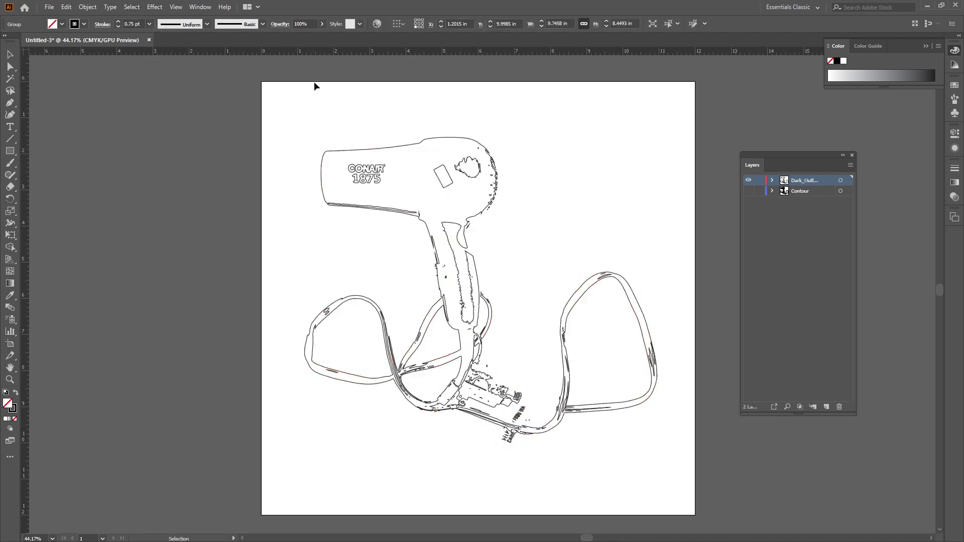
# Show the Contour layer and examine the combined line work closely on the handle, body and cord
pyautogui.click(748, 191)
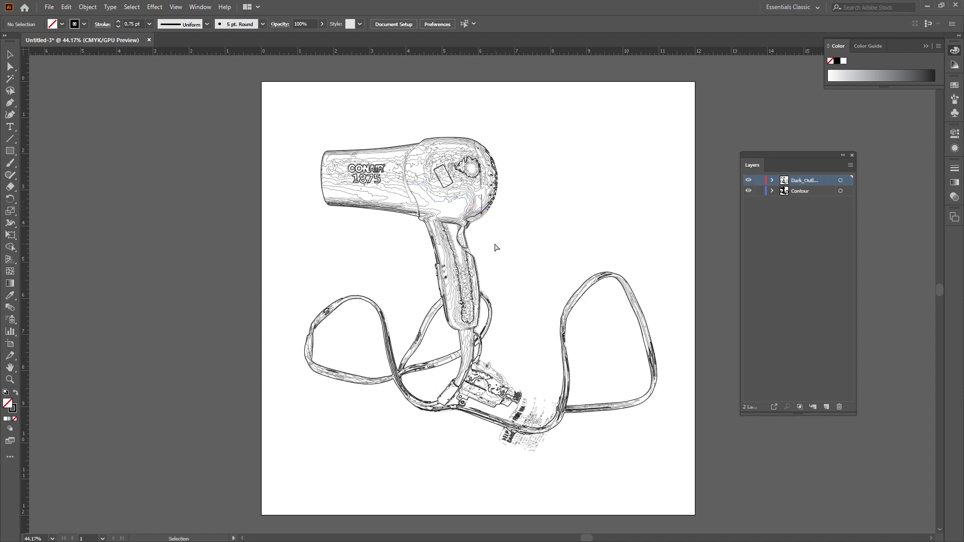
pyautogui.scroll(4, 494, 247)
pyautogui.scroll(2, 390, 234)
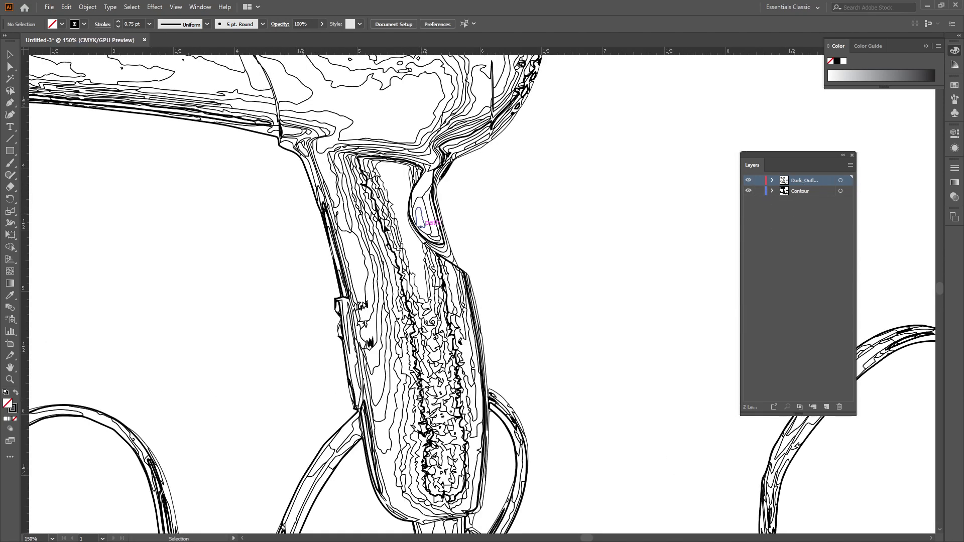
pyautogui.scroll(5, 390, 233)
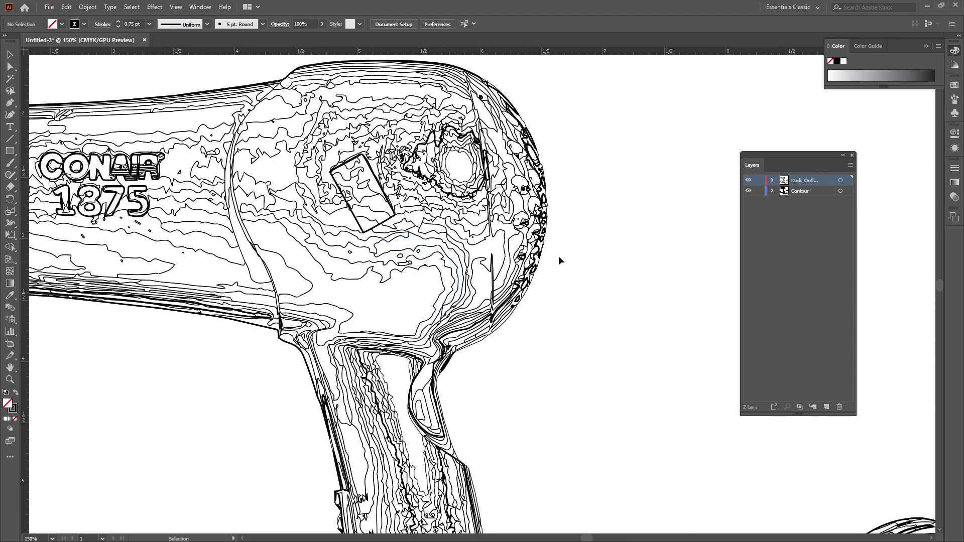
pyautogui.hotkey('ctrl', '-')
pyautogui.hotkey('ctrl', '-')
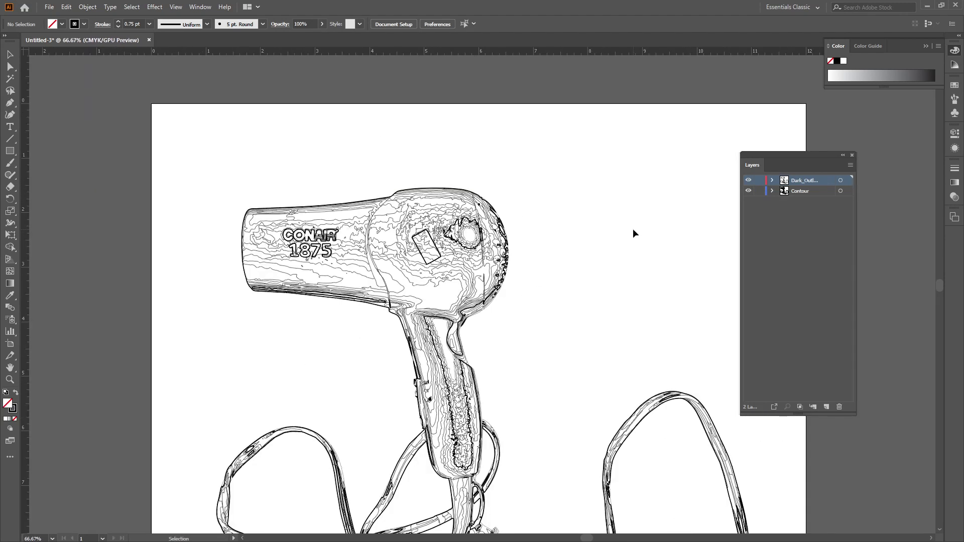
pyautogui.scroll(-1, 380, 239)
pyautogui.scroll(-3, 582, 224)
pyautogui.press('a')
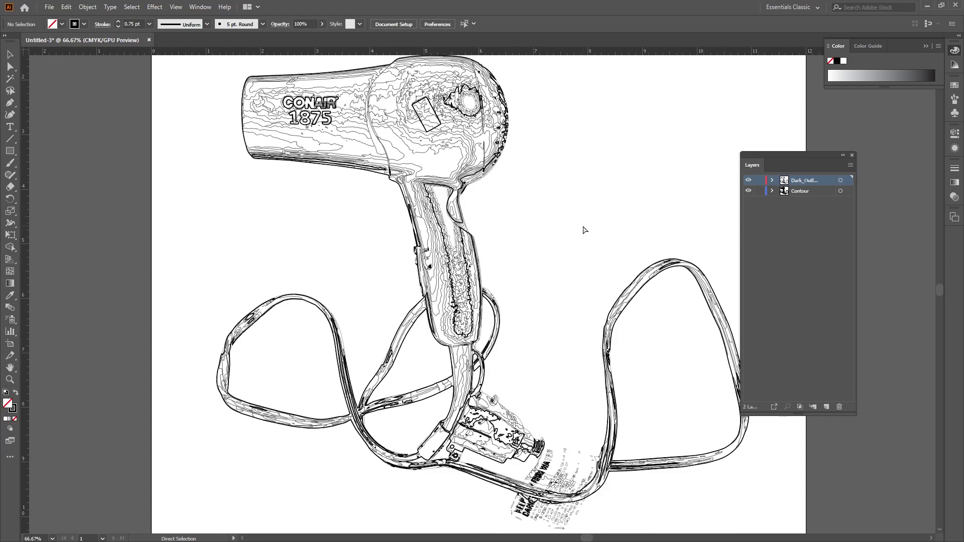
pyautogui.hotkey('ctrl', '-')
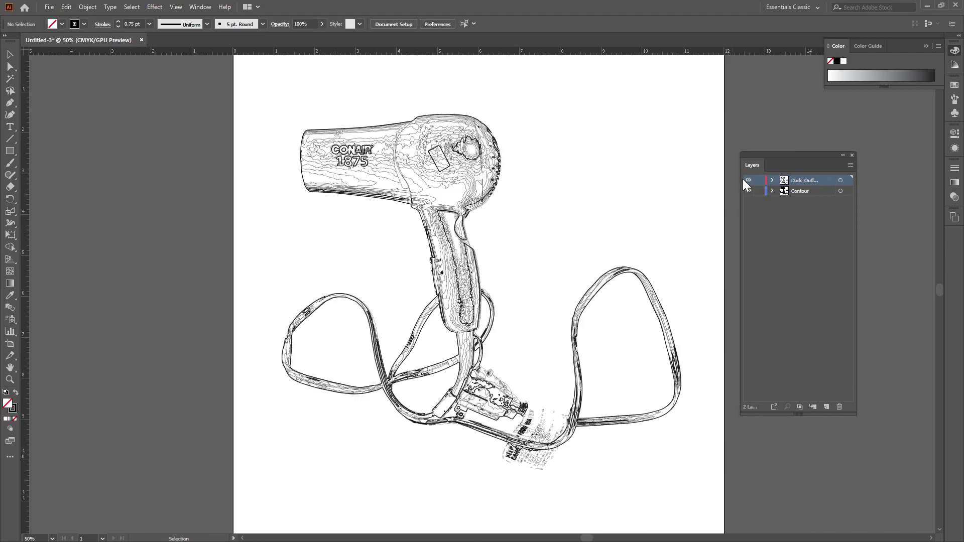
# Hide the Dark_Outline layer and rearrange the workspace so the docked panels are expanded with Layers docked among them
pyautogui.click(749, 180)
pyautogui.moveTo(278, 102)
pyautogui.mouseDown()
pyautogui.moveTo(676, 389)
pyautogui.moveTo(679, 380)
pyautogui.moveTo(696, 482)
pyautogui.moveTo(622, 125)
pyautogui.mouseUp()
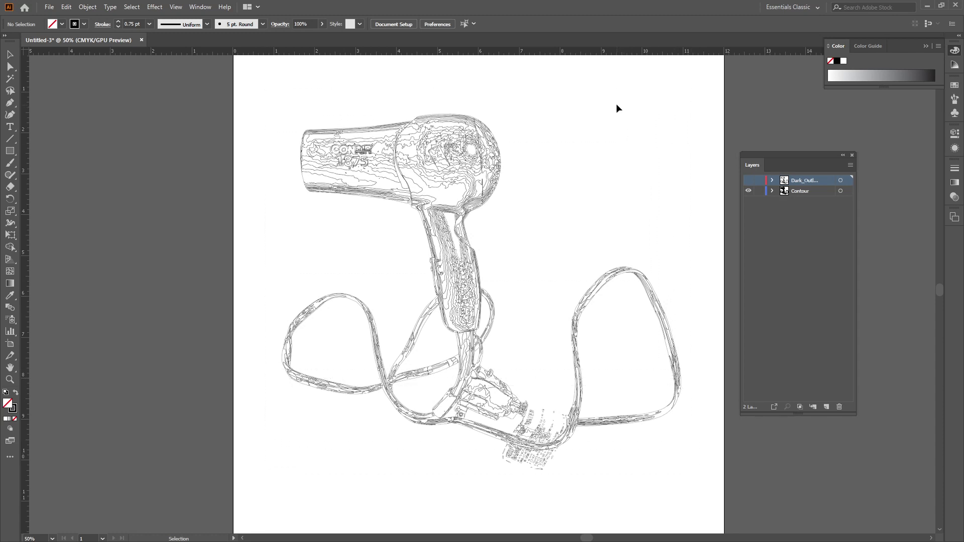
pyautogui.click(925, 45)
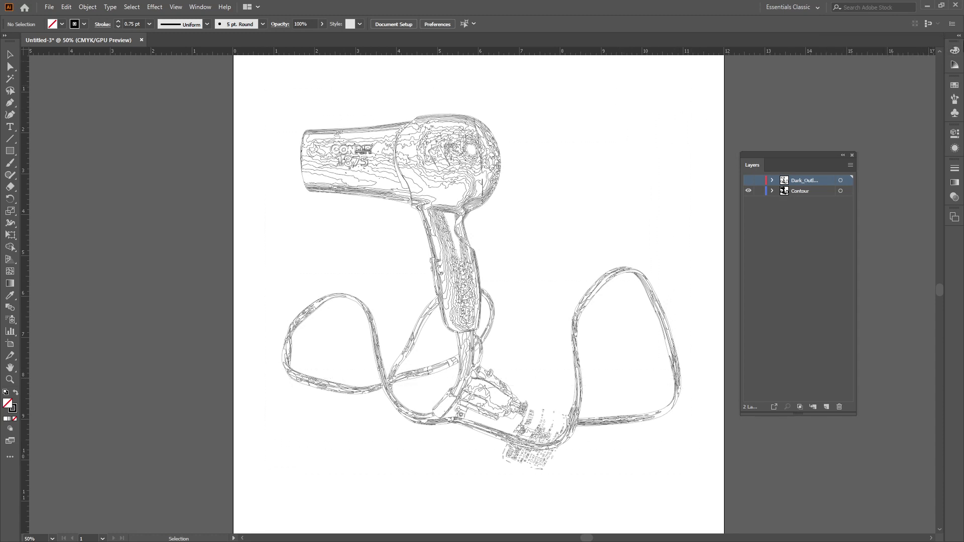
pyautogui.click(958, 38)
pyautogui.moveTo(793, 161)
pyautogui.mouseDown()
pyautogui.moveTo(776, 311)
pyautogui.moveTo(689, 182)
pyautogui.moveTo(647, 191)
pyautogui.moveTo(664, 203)
pyautogui.moveTo(821, 471)
pyautogui.moveTo(846, 469)
pyautogui.mouseUp()
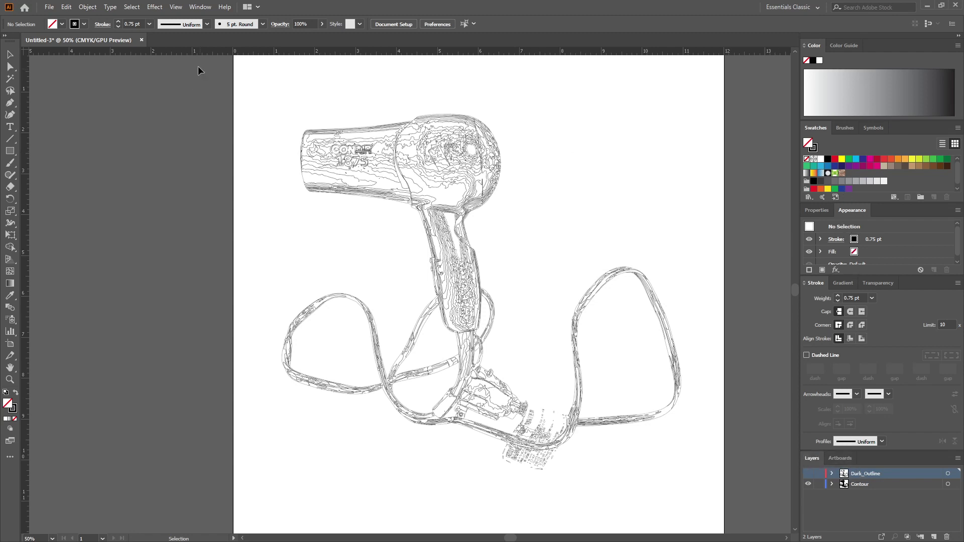
# Apply a dashed line with a 2 pt dash to the strokes of all contour hair dryer paths and deselect them
pyautogui.moveTo(198, 65); pyautogui.dragTo(719, 520)
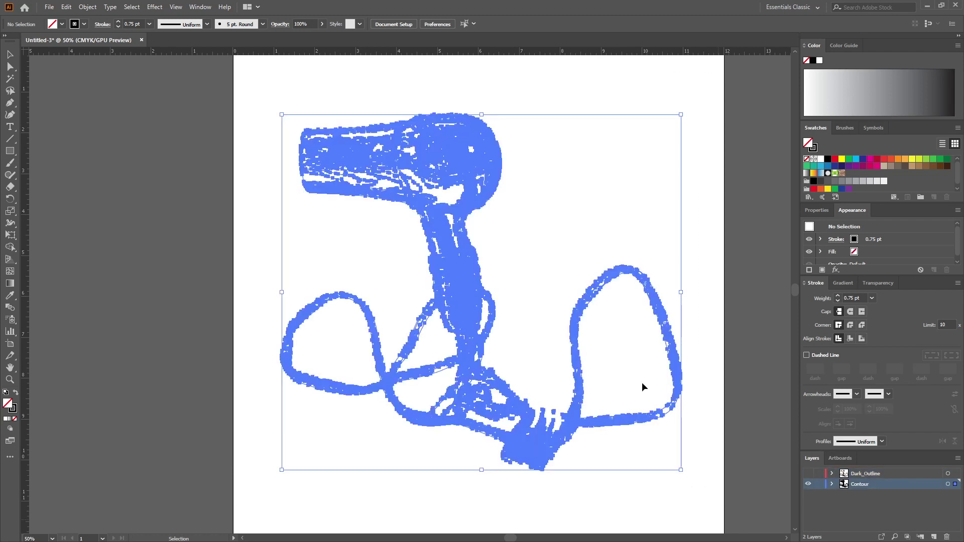
pyautogui.click(839, 280)
pyautogui.click(819, 283)
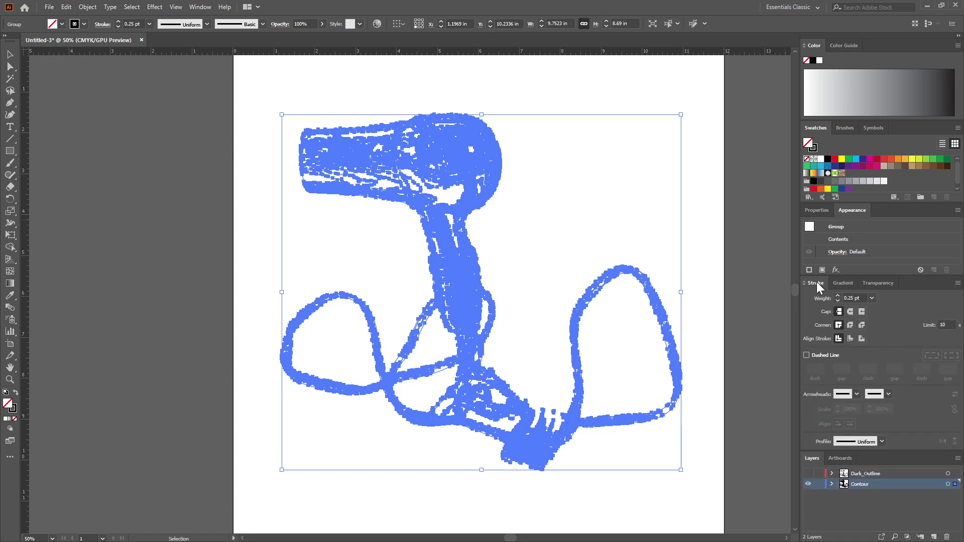
pyautogui.click(806, 355)
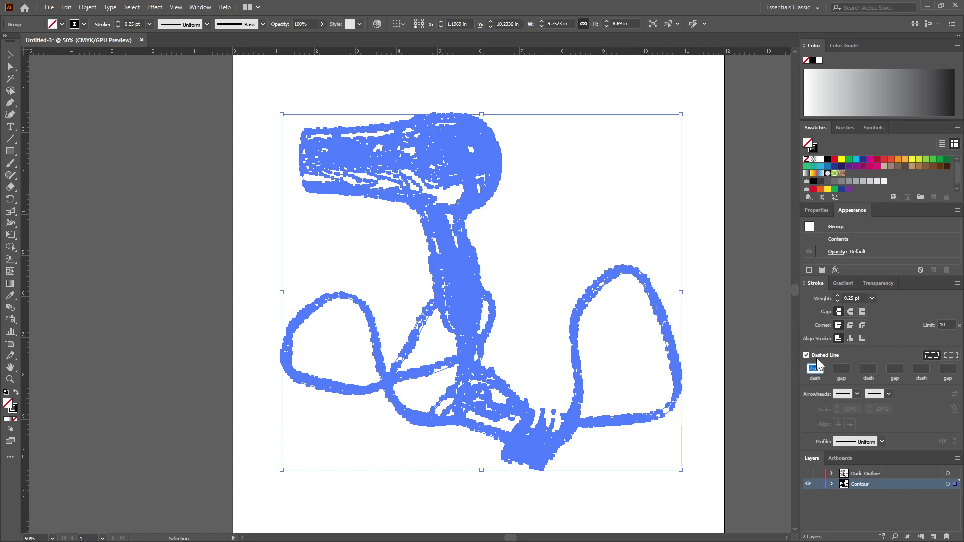
pyautogui.click(656, 262)
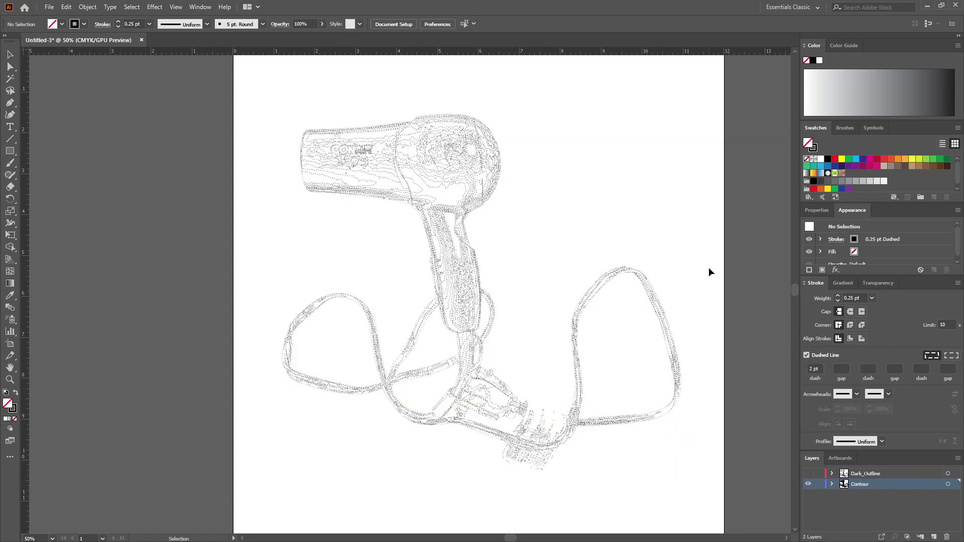
# Set the dash length of the contour hair dryer paths to 12 pt and deselect them
pyautogui.moveTo(254, 85); pyautogui.dragTo(751, 522)
pyautogui.click(817, 370)
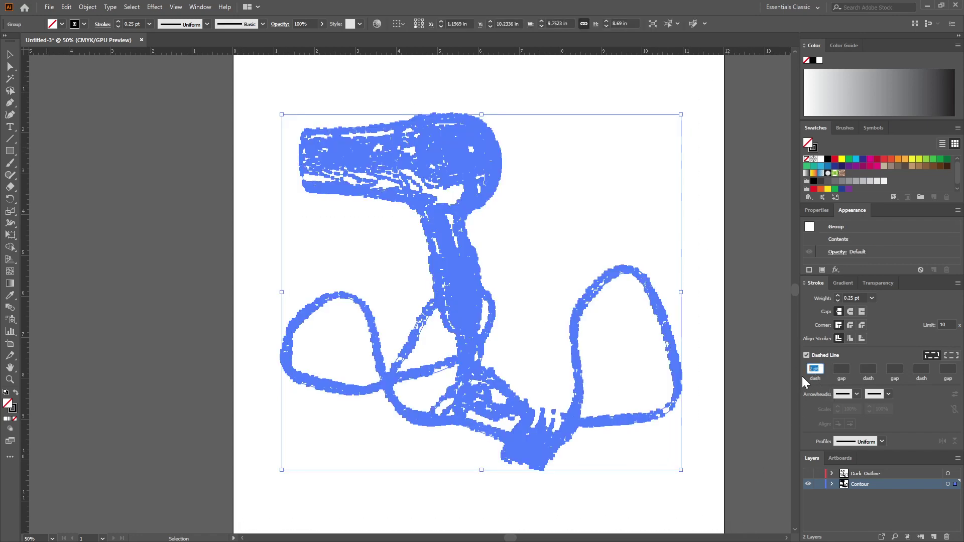
pyautogui.write('12')
pyautogui.press('Return')
pyautogui.click(706, 156)
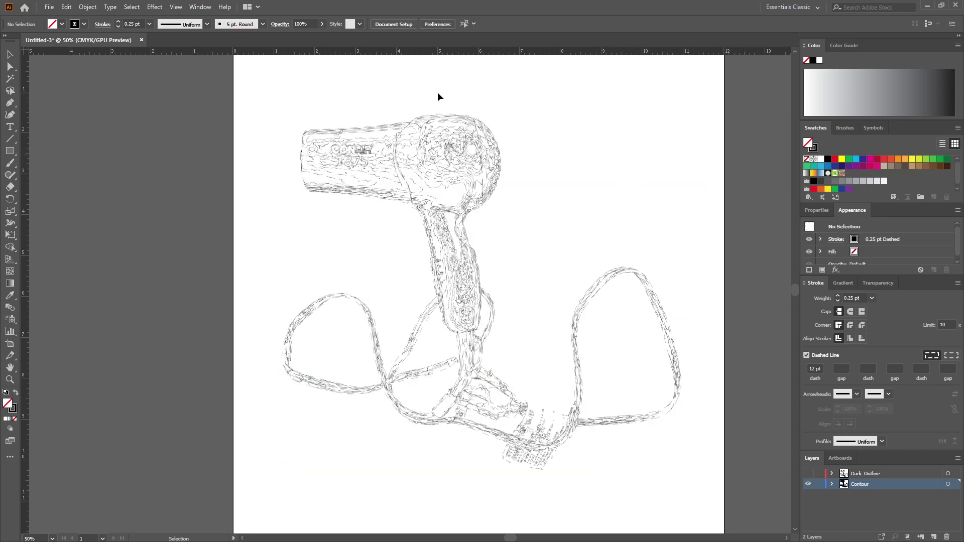
# Set the contour paths' dash length back to 2 pt and clear the selection
pyautogui.moveTo(267, 103); pyautogui.dragTo(713, 465)
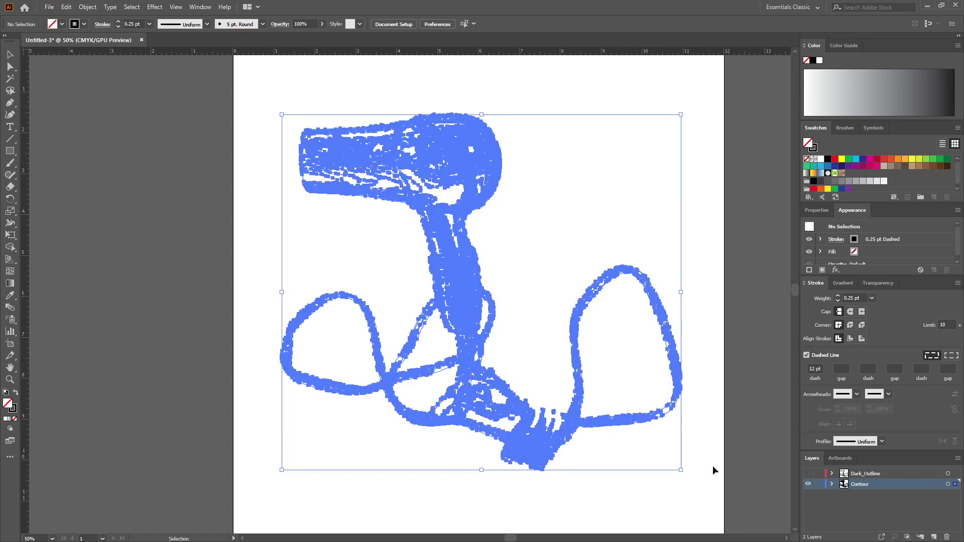
pyautogui.click(817, 370)
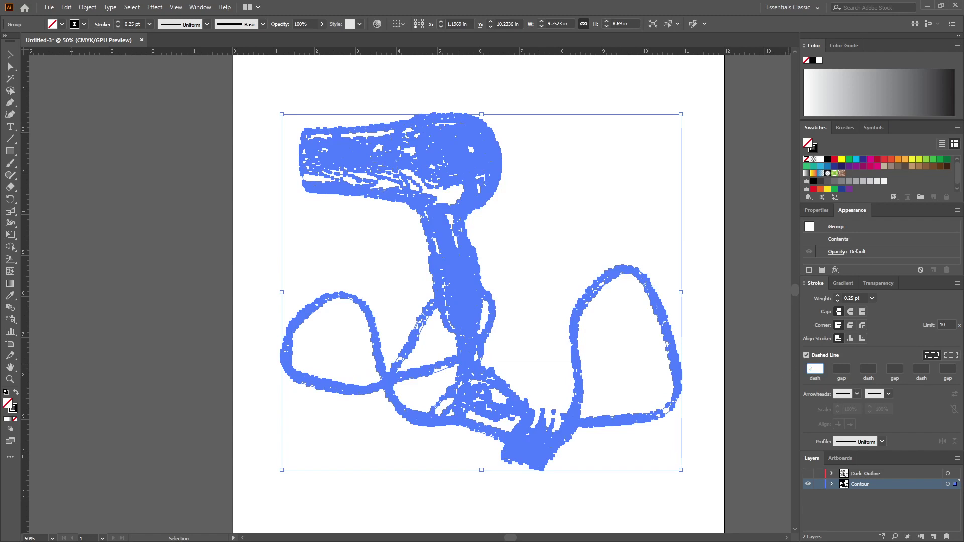
pyautogui.press('Return')
pyautogui.hotkey('ctrl', 'shift', 'a')
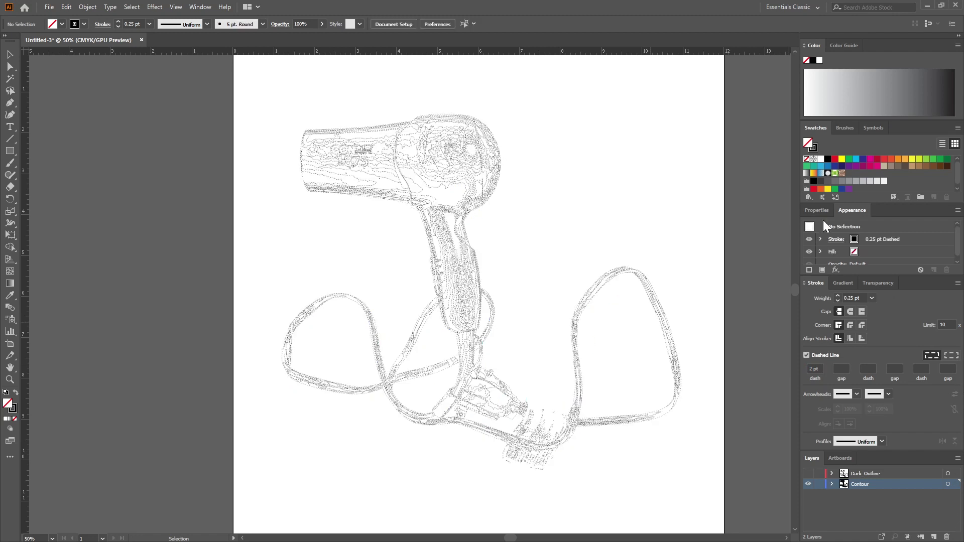
# Preview the dashed contours together with the solid outlines by showing and hiding the Dark_Outline layer
pyautogui.click(841, 370)
pyautogui.click(809, 474)
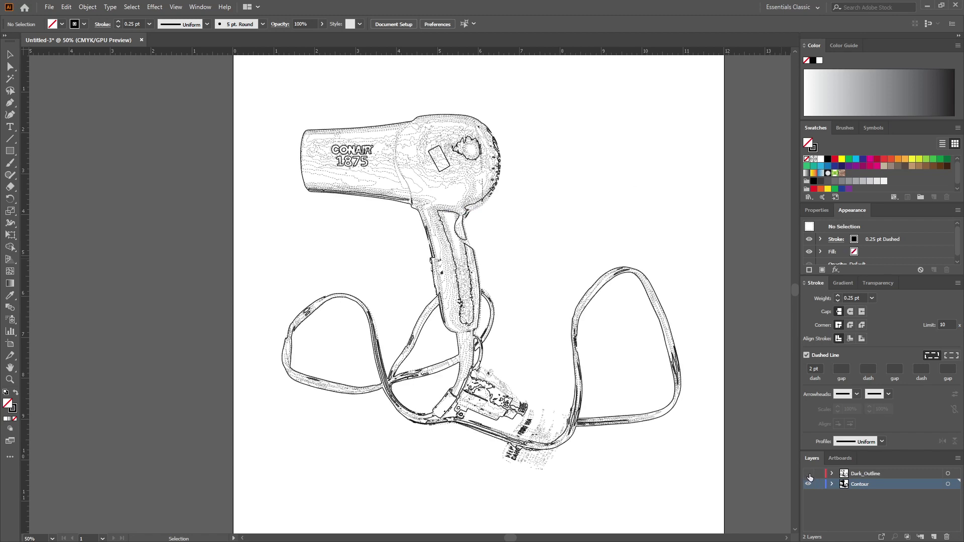
pyautogui.click(809, 474)
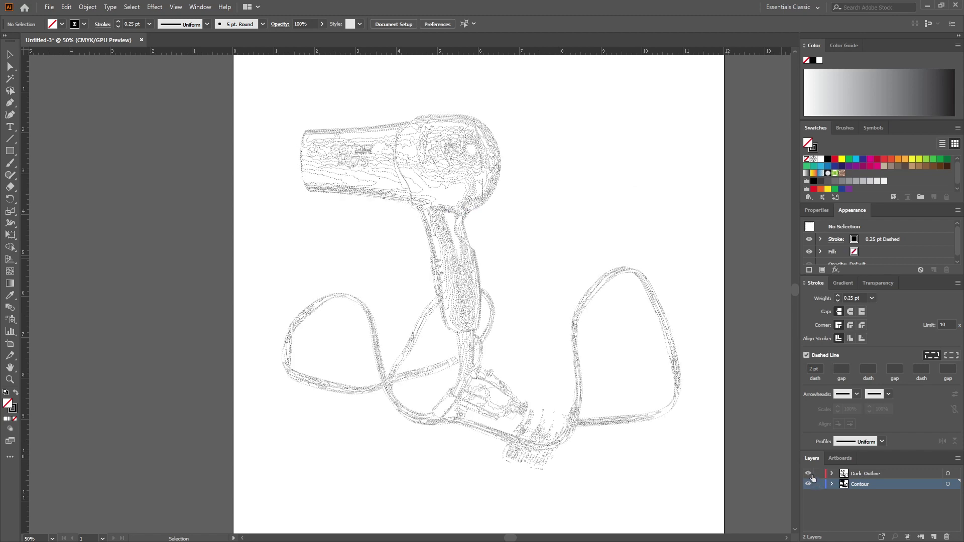
# Make Dark_Outline the active layer and inspect the combined outlines and dashed contours, closing in on the small rectangle on the dryer's head
pyautogui.click(876, 478)
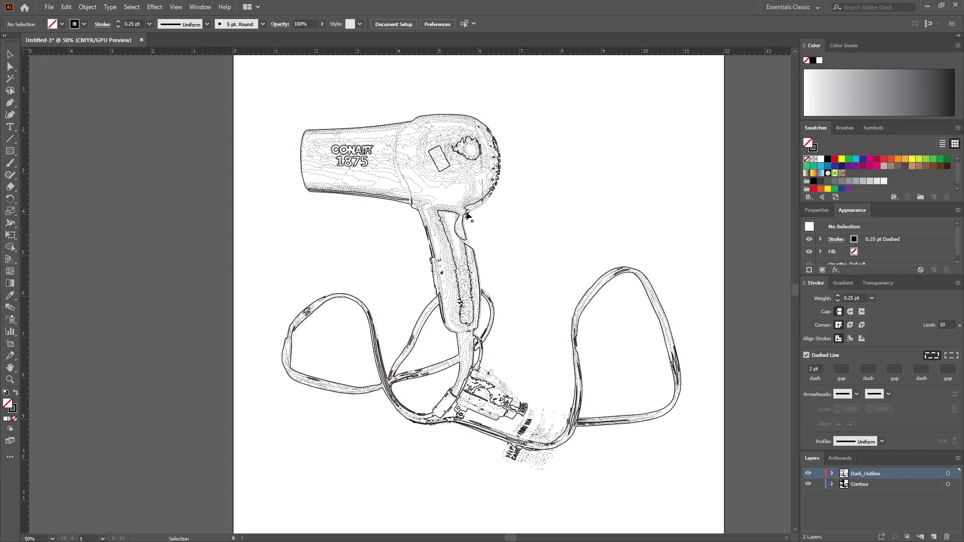
pyautogui.hotkey('ctrl', '1')
pyautogui.scroll(5, 610, 219)
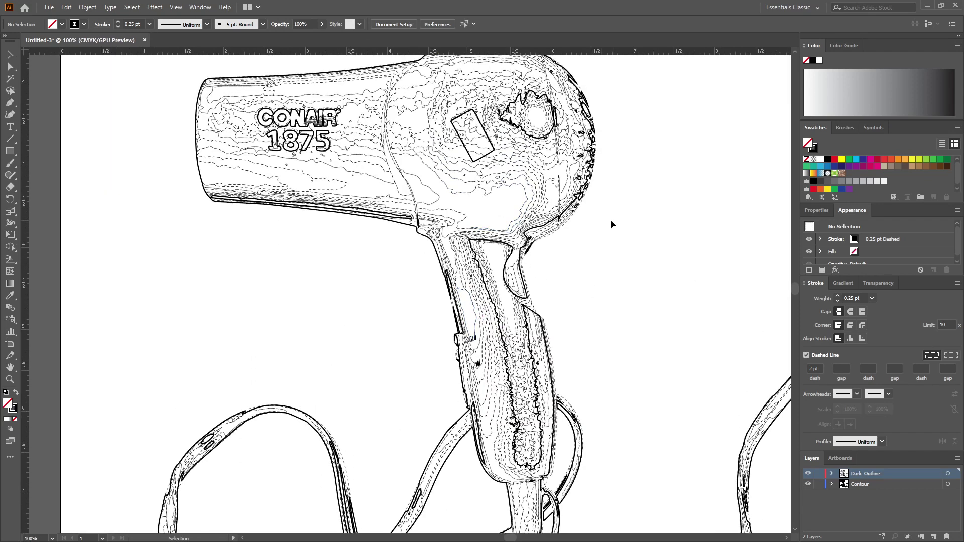
pyautogui.hotkey('ctrl', '-')
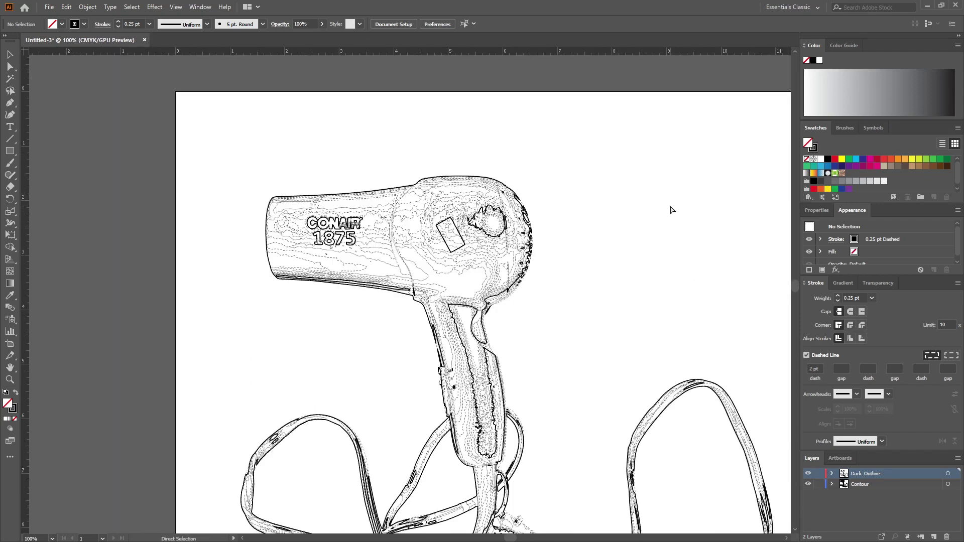
pyautogui.scroll(-3, 676, 506)
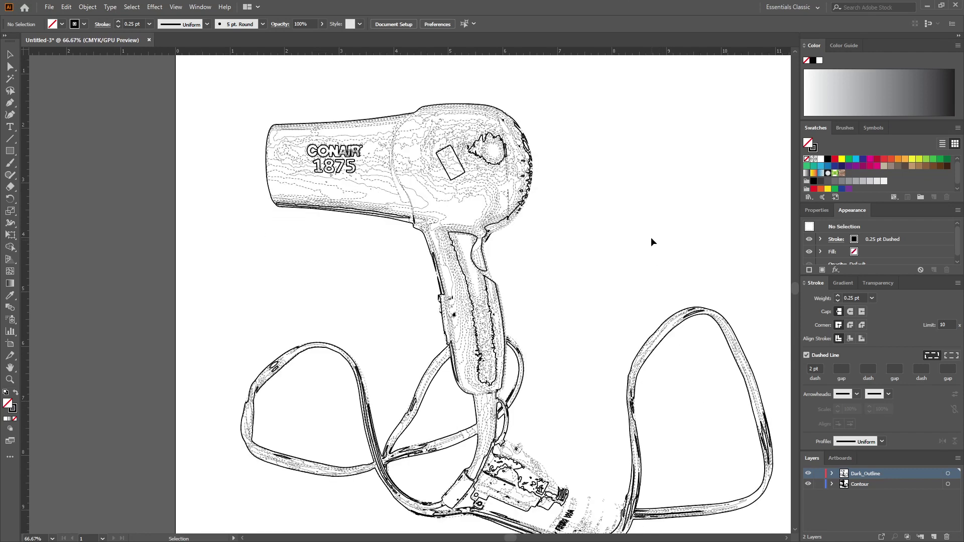
pyautogui.click(451, 171)
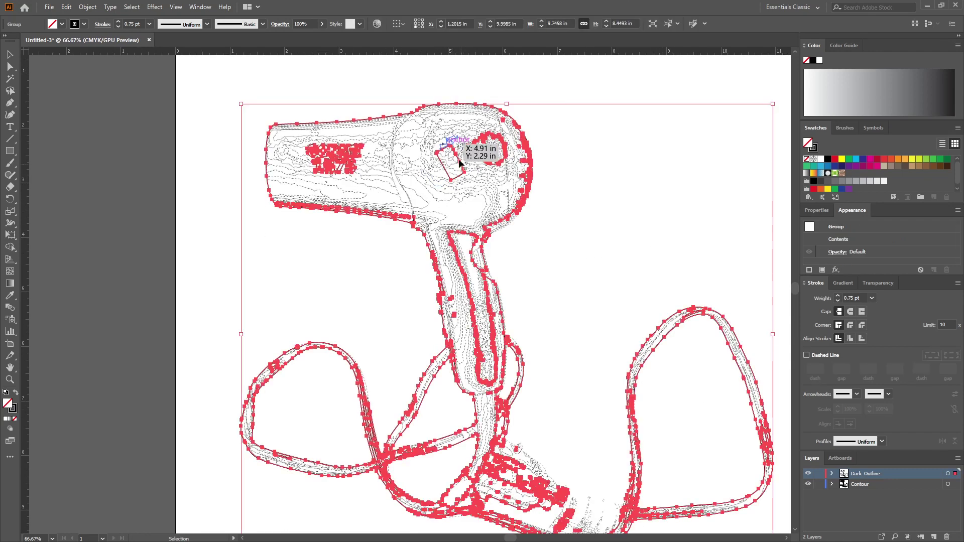
pyautogui.click(80, 284)
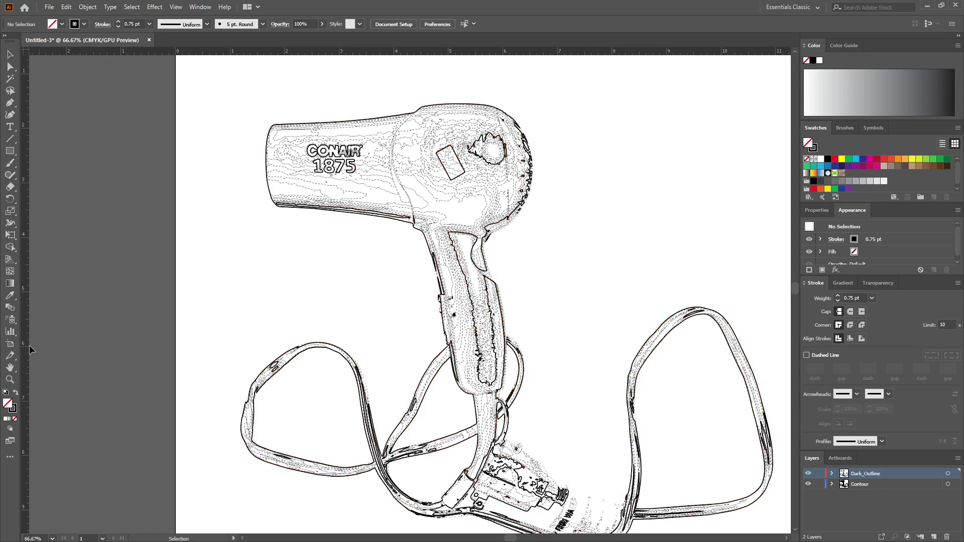
pyautogui.click(9, 379)
pyautogui.moveTo(482, 198); pyautogui.dragTo(487, 186)
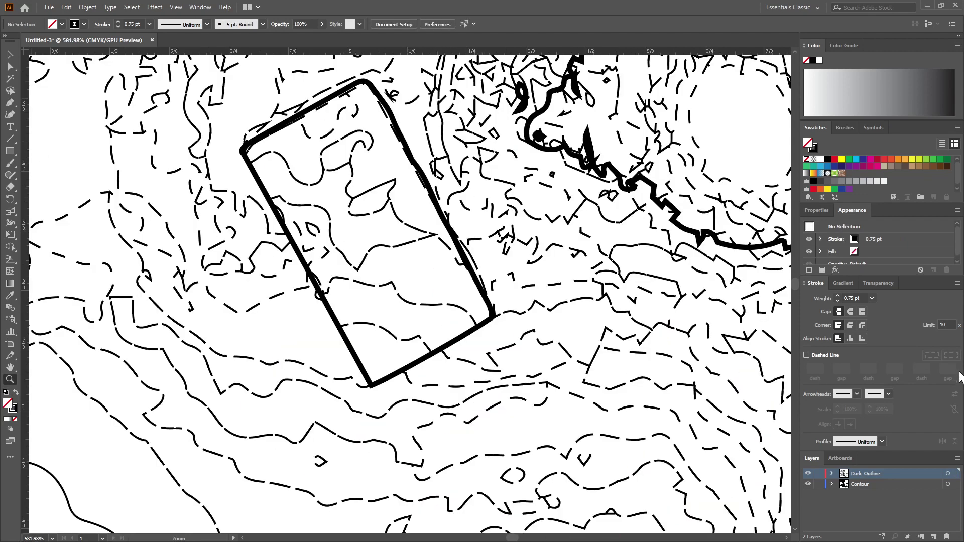
# Hide the Contour layer and ungroup the Dark_Outline artwork, leaving nothing selected
pyautogui.click(810, 485)
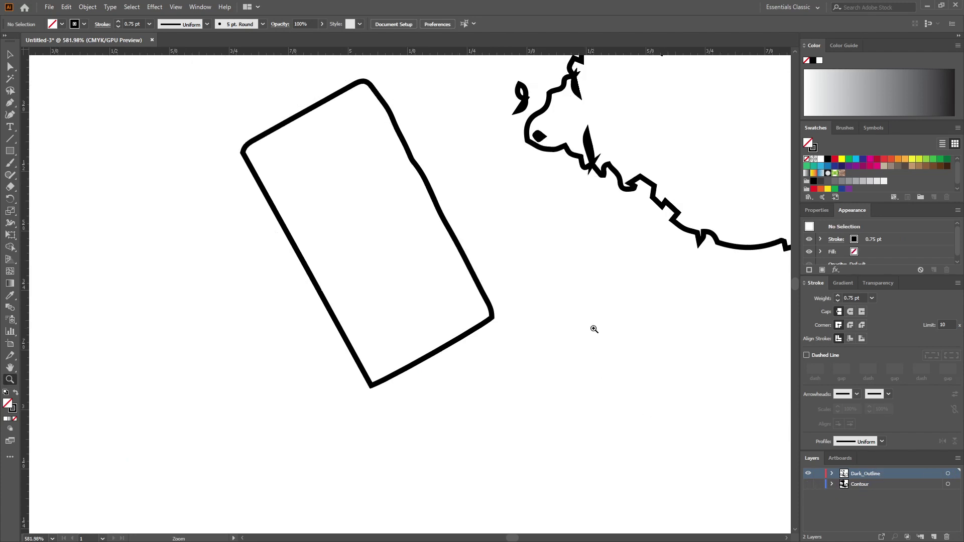
pyautogui.hotkey('ctrl', '-')
pyautogui.hotkey('ctrl', '-')
pyautogui.hotkey('ctrl', '-')
pyautogui.hotkey('ctrl', '-')
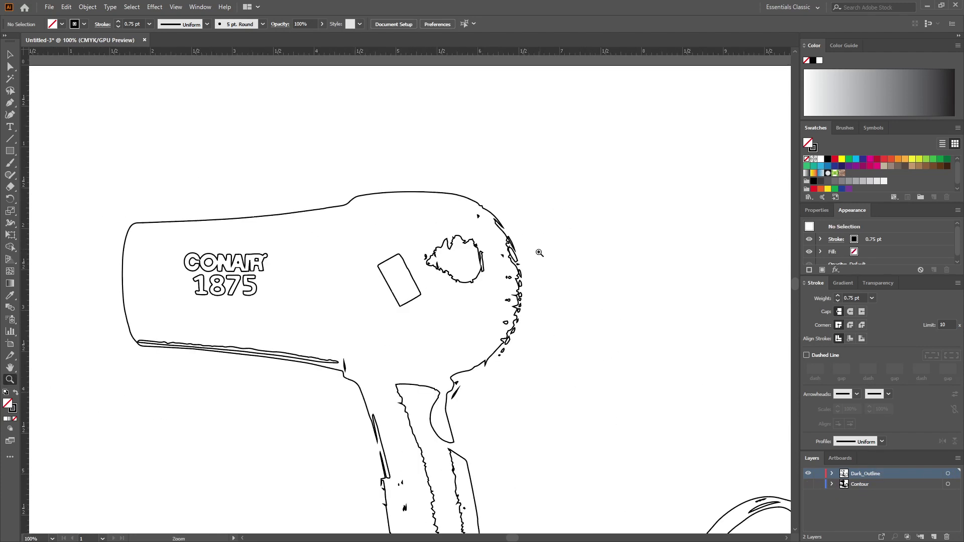
pyautogui.scroll(-2, 538, 252)
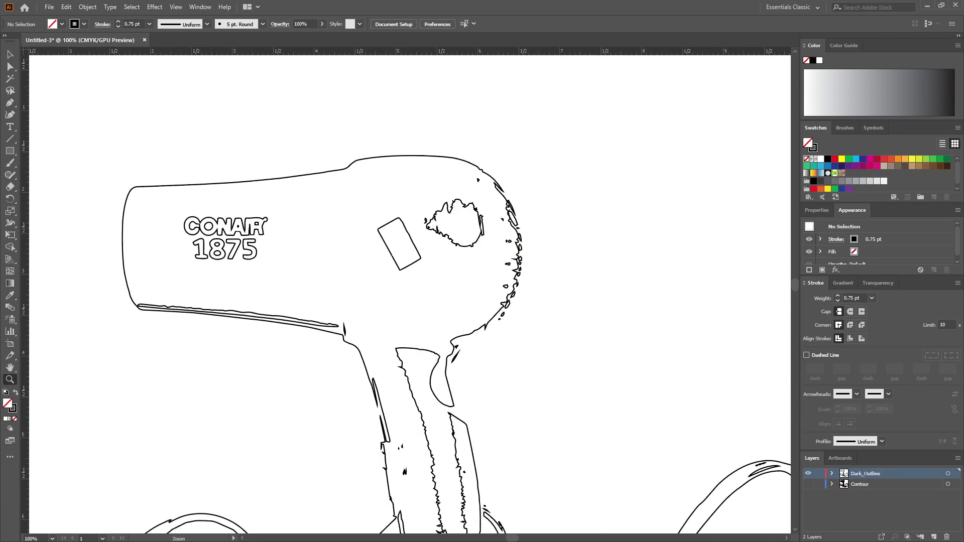
pyautogui.click(10, 53)
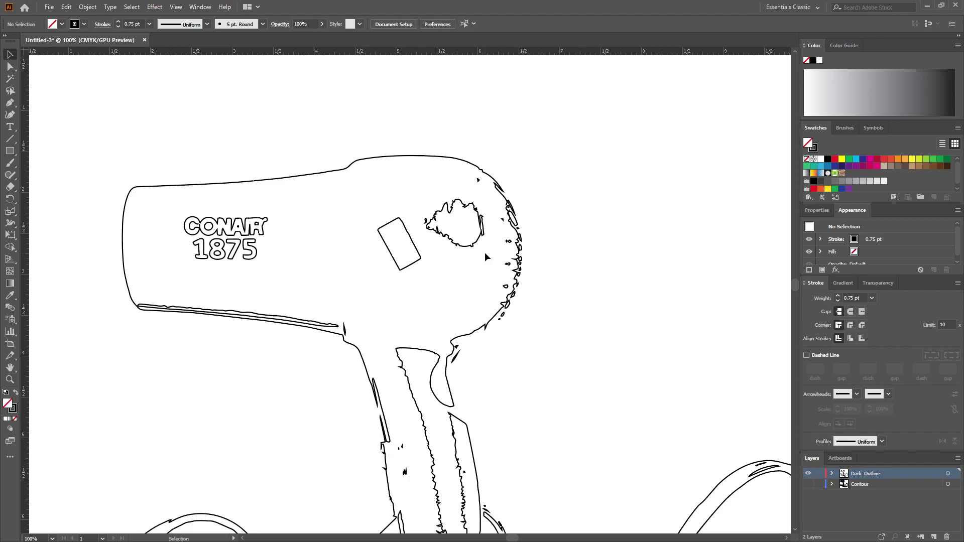
pyautogui.click(407, 237)
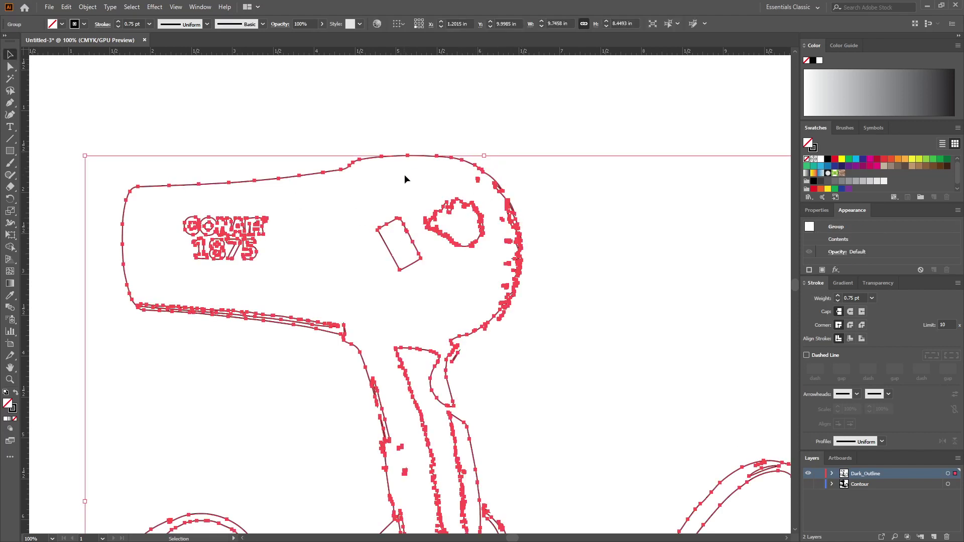
pyautogui.rightClick(512, 181)
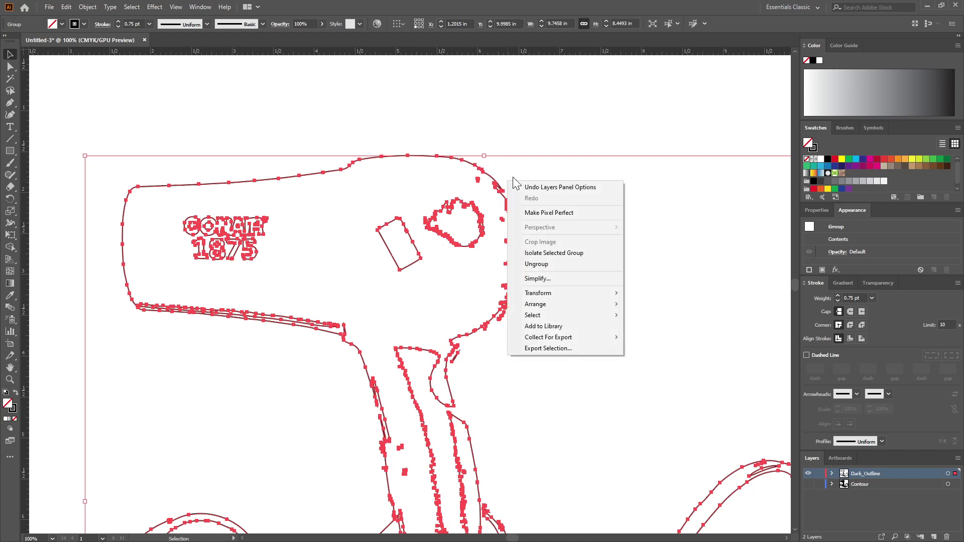
pyautogui.click(543, 264)
pyautogui.click(508, 116)
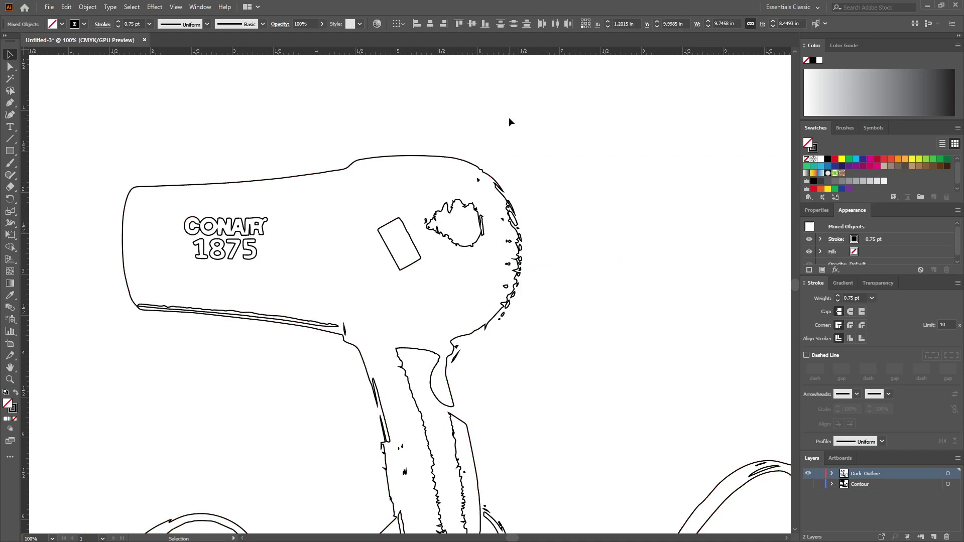
# Release the compound path of the dark outline into separate paths and deselect them
pyautogui.click(404, 227)
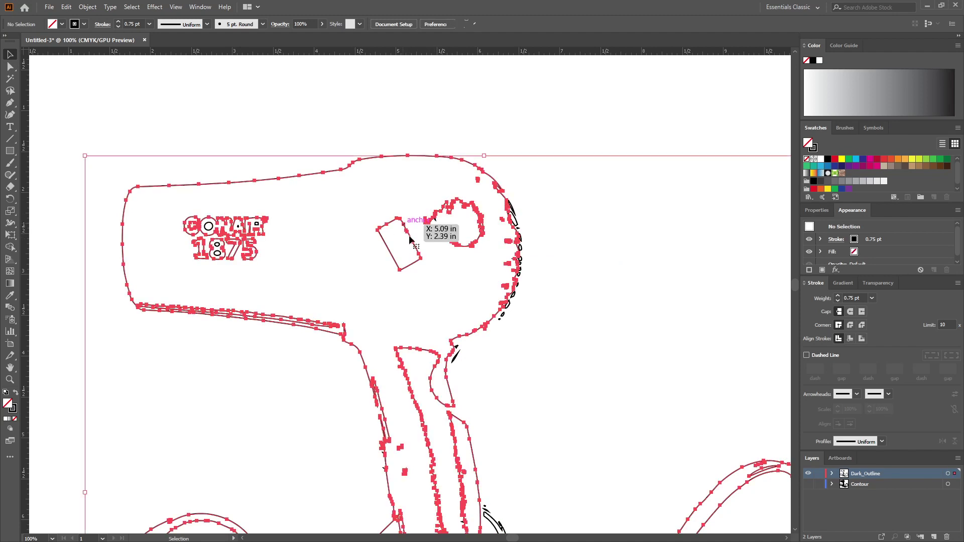
pyautogui.rightClick(548, 199)
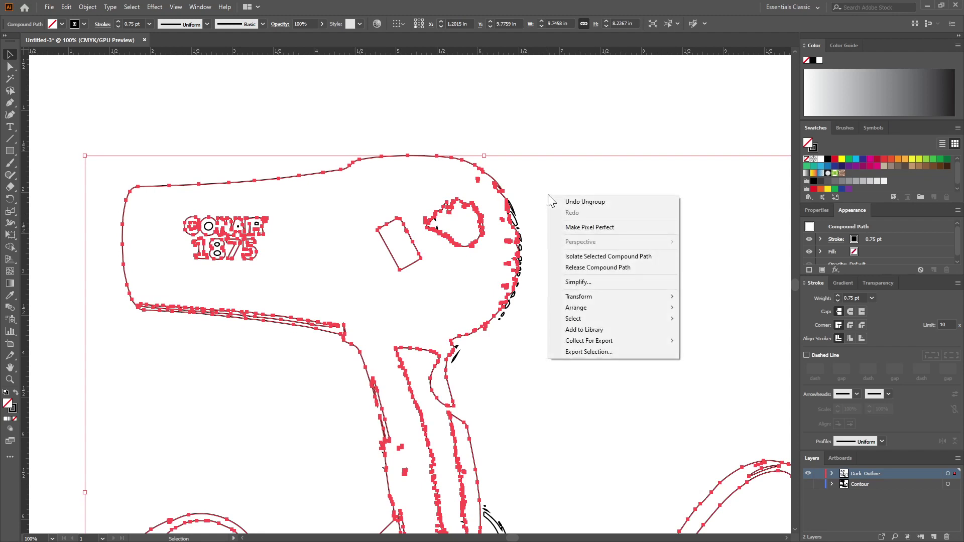
pyautogui.click(597, 268)
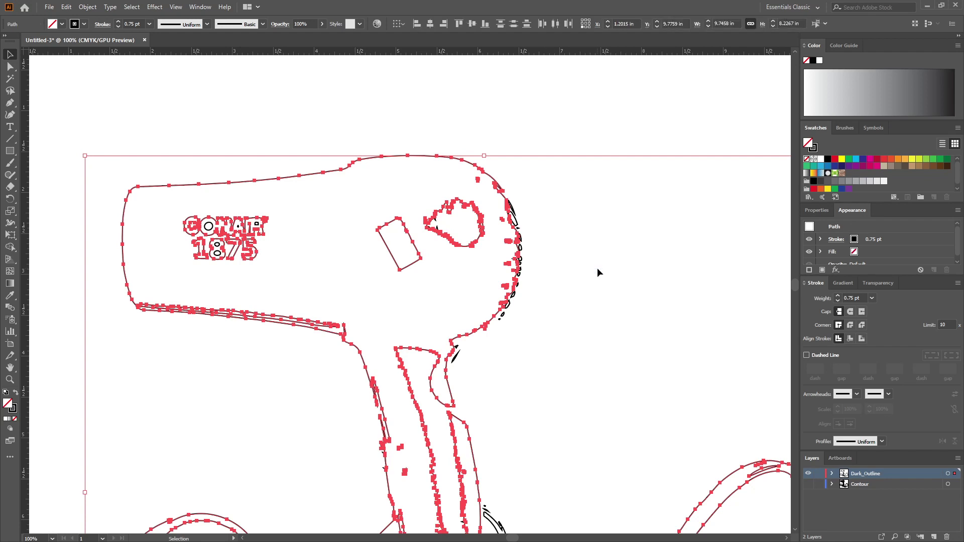
pyautogui.click(566, 137)
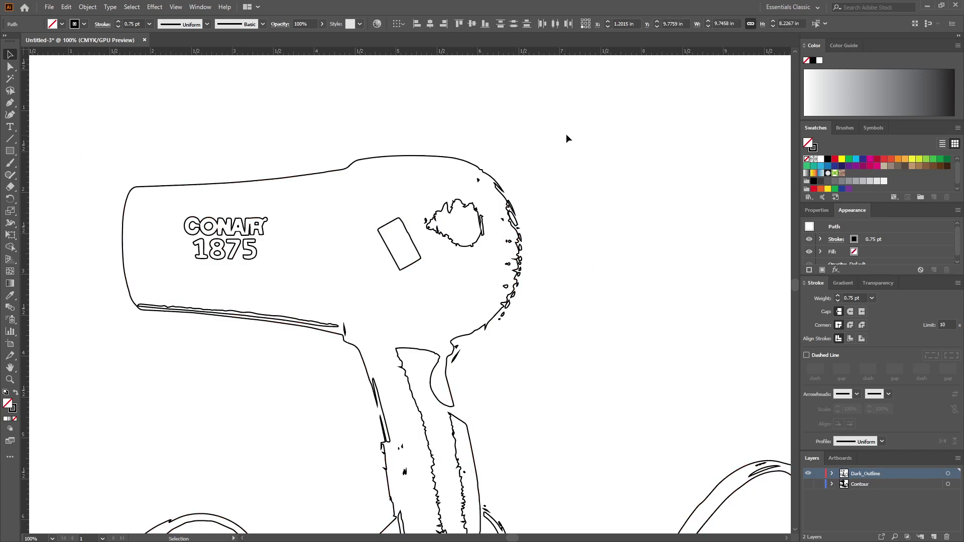
# Set the stroke weight of the small tilted rectangle on the dryer's head to 0.5 pt and deselect it
pyautogui.click(406, 230)
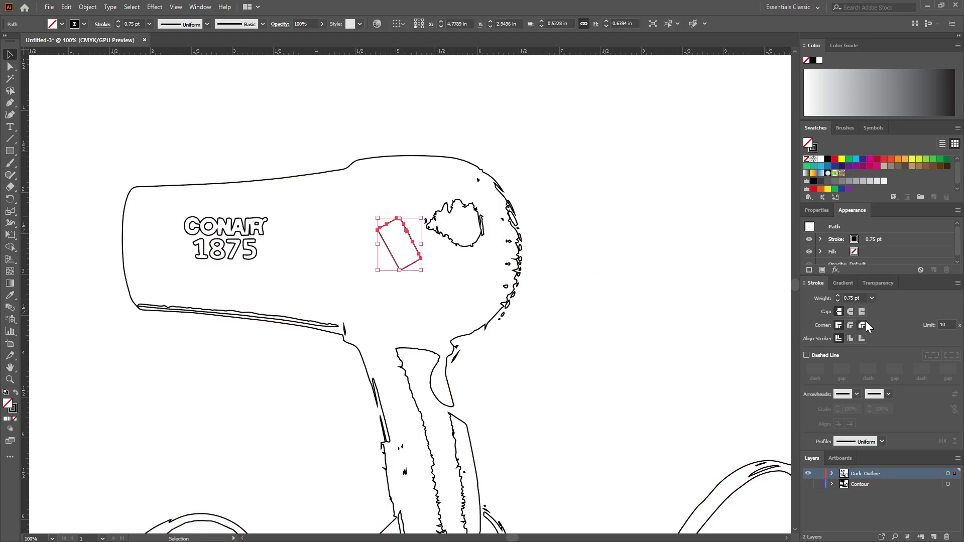
pyautogui.click(149, 23)
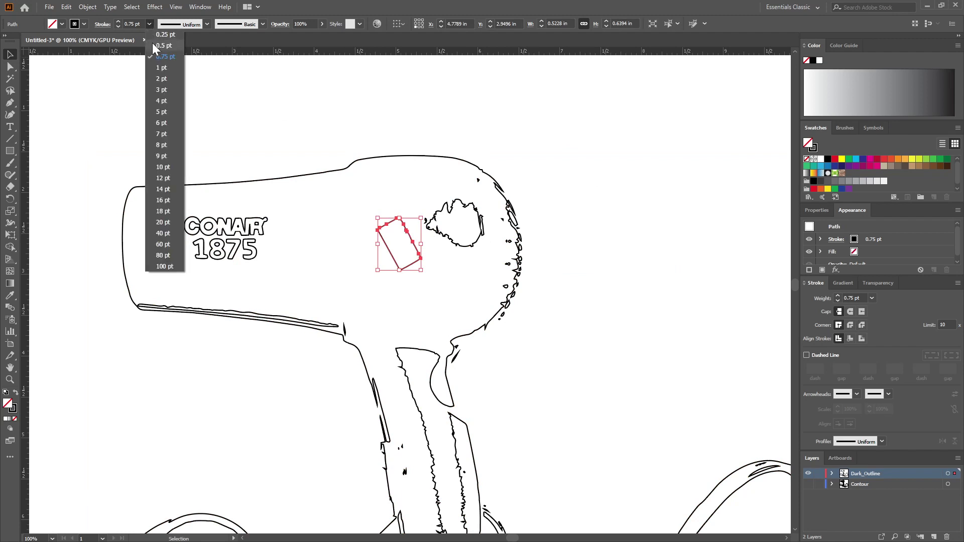
pyautogui.click(165, 45)
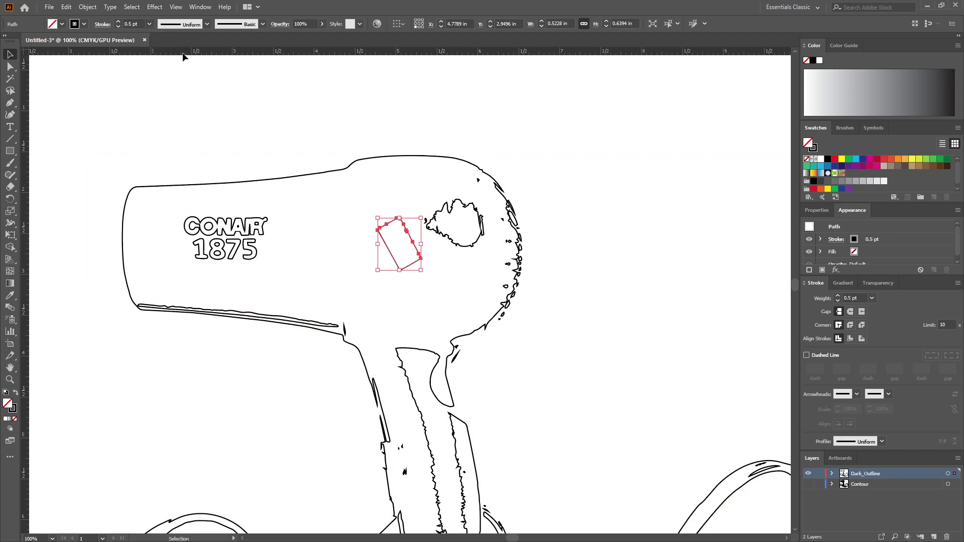
pyautogui.click(393, 120)
# Set the stroke weight of the dryer's outer outline and the right cord loop's inner path to 0.8 pt, clearing the selection
pyautogui.click(437, 159)
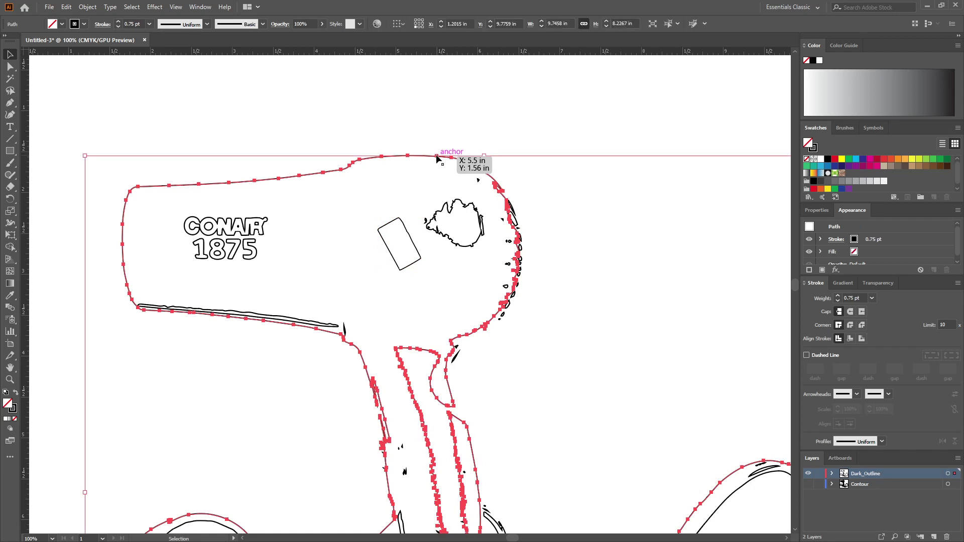
pyautogui.scroll(-10, 537, 170)
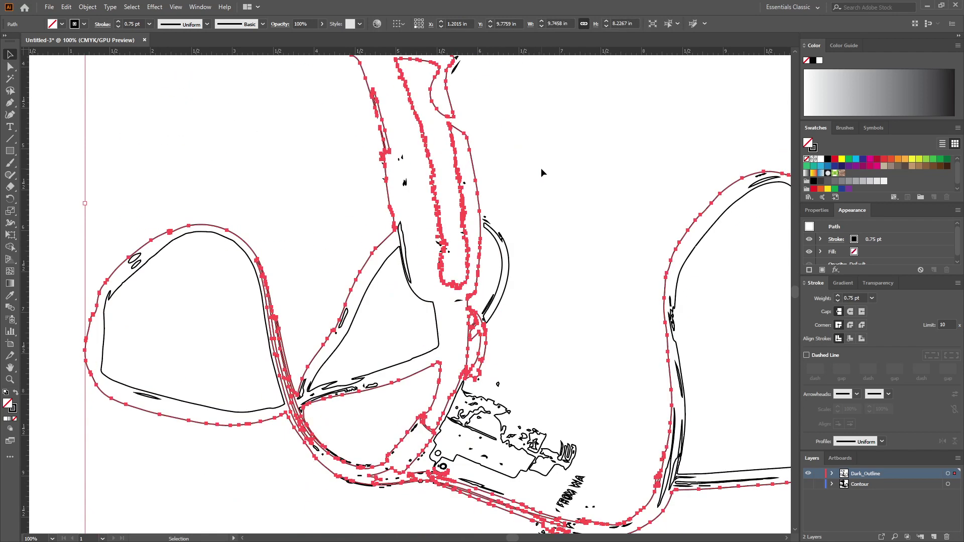
pyautogui.keyDown('shift'); pyautogui.click(695, 245); pyautogui.keyUp('shift')
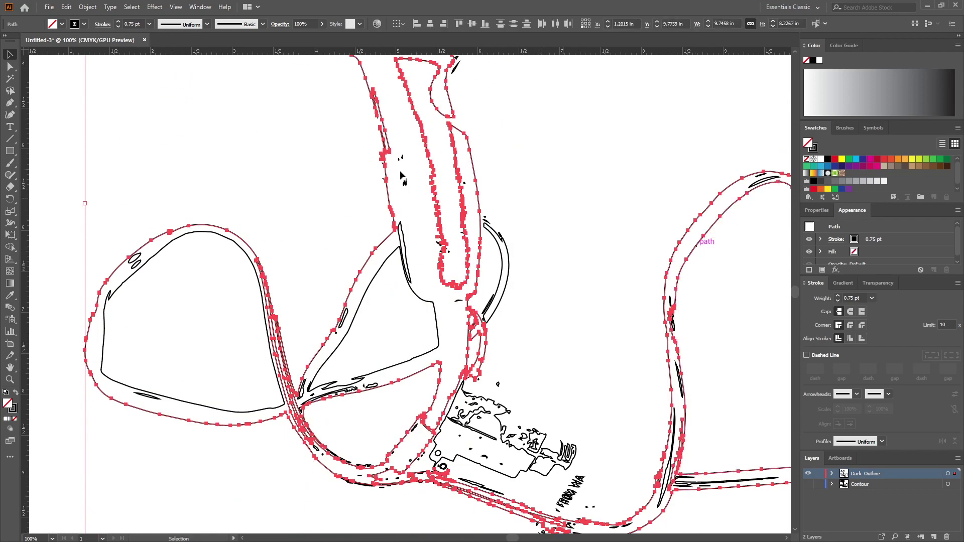
pyautogui.click(143, 23)
pyautogui.write('0.8')
pyautogui.press('Return')
pyautogui.click(575, 177)
# Show the Contour layer and check the rectangle on the dryer's head against the dashed contours
pyautogui.scroll(5, 580, 176)
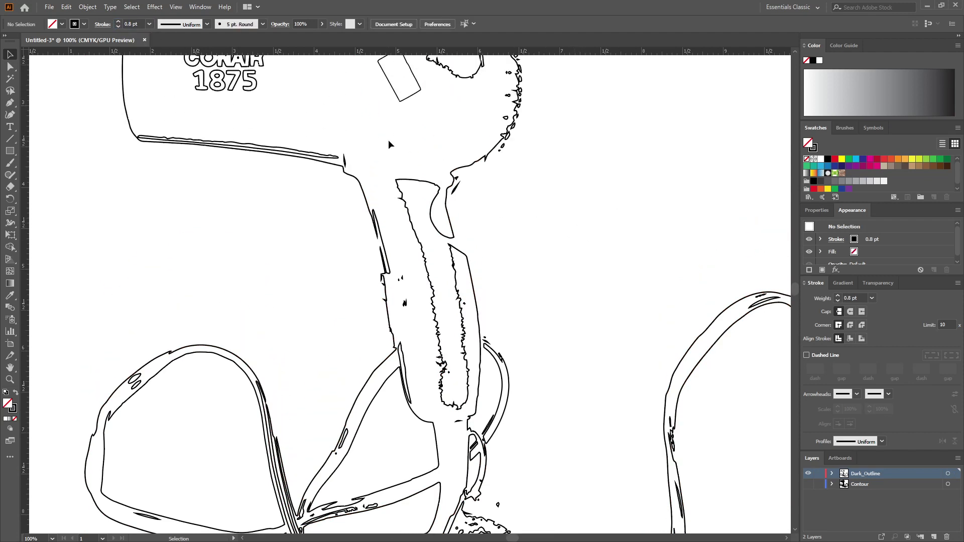
pyautogui.click(808, 485)
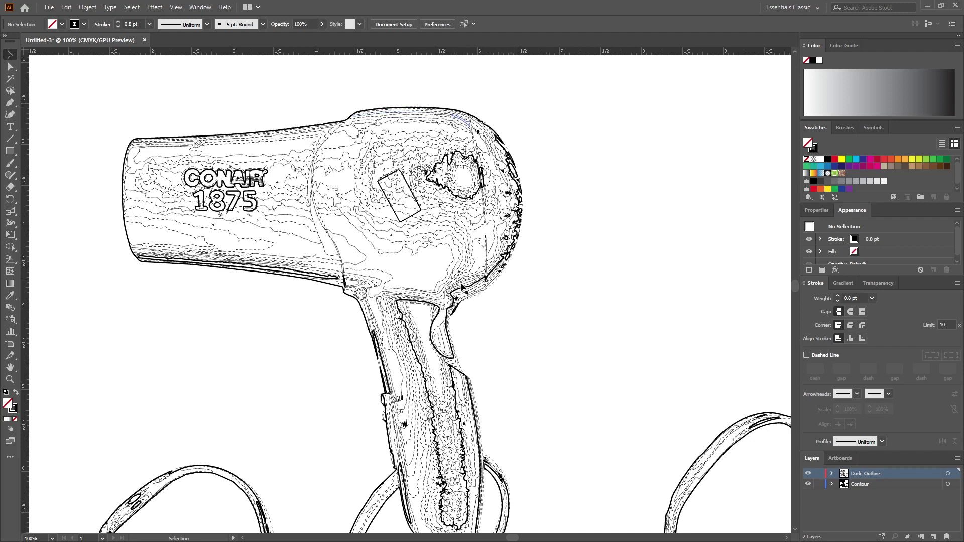
pyautogui.click(411, 220)
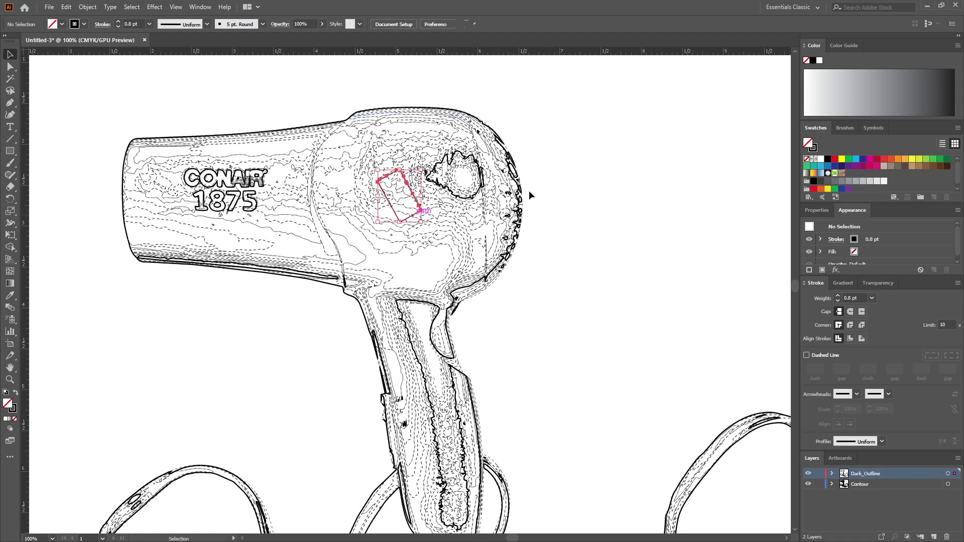
pyautogui.click(545, 185)
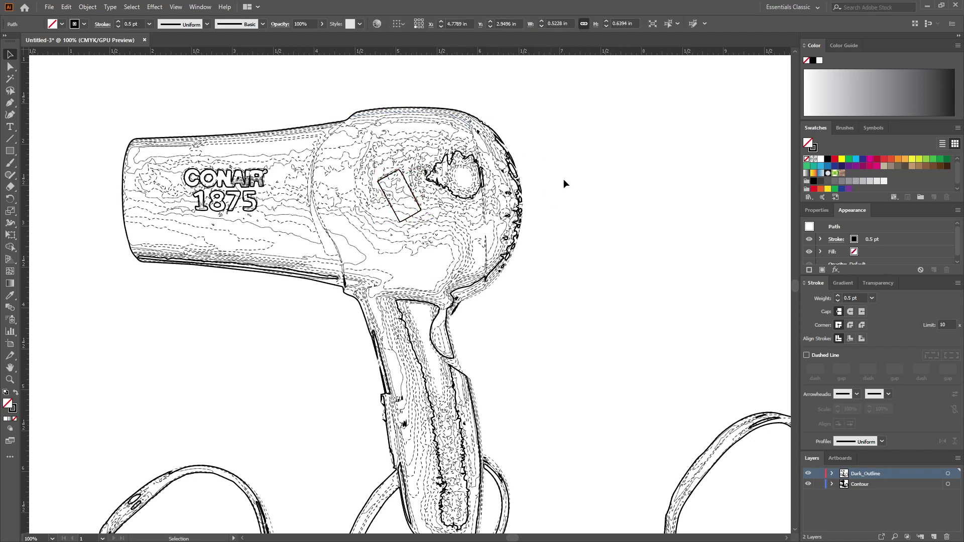
# Hide the Contour layer and set the stroke weight of the CONAIR 1875 lettering to 0.5 pt
pyautogui.click(808, 484)
pyautogui.moveTo(139, 220); pyautogui.dragTo(283, 149)
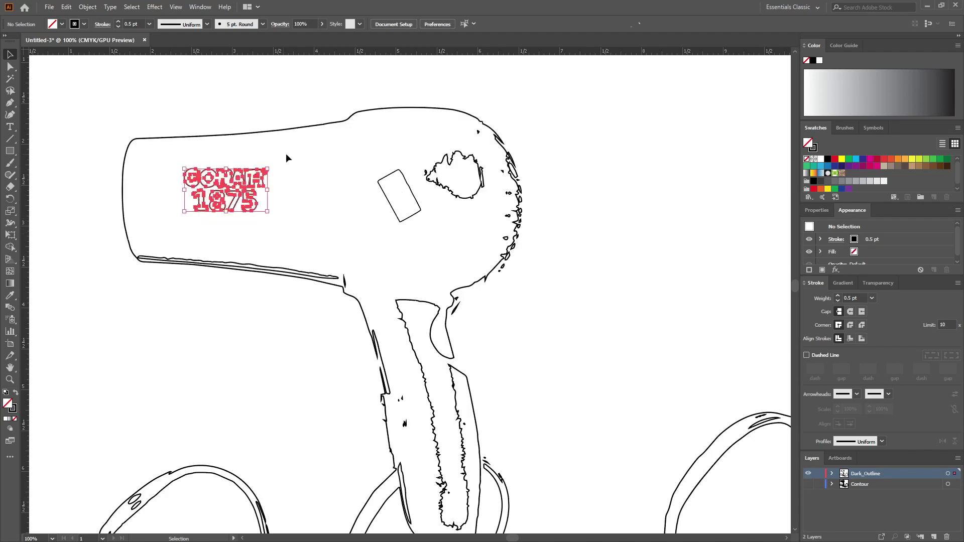
pyautogui.click(150, 23)
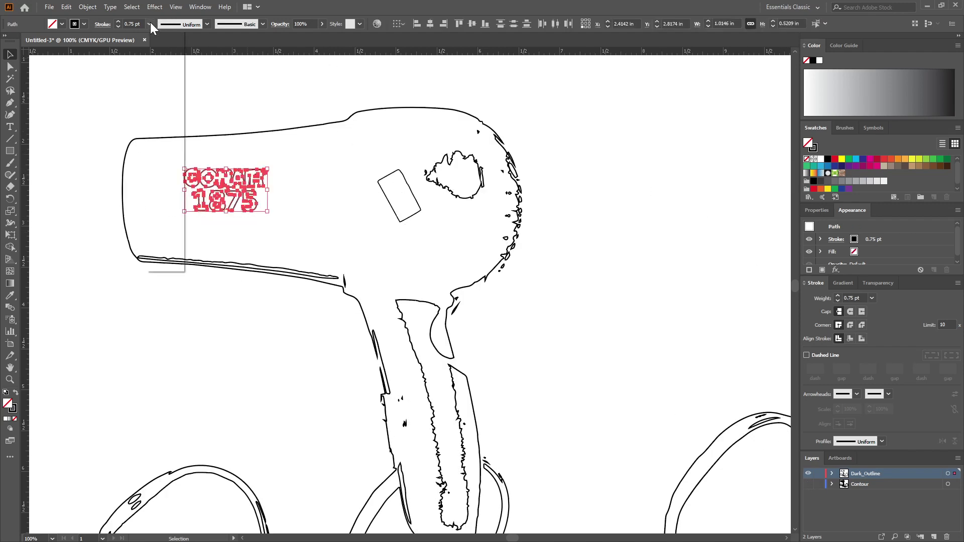
pyautogui.click(161, 45)
pyautogui.click(243, 95)
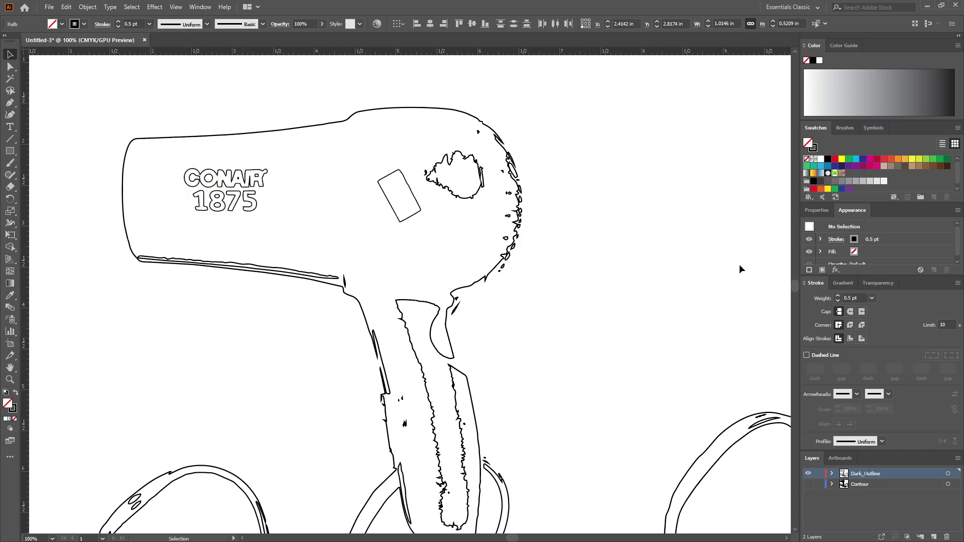
# Show the Contour layer again and review the complete hair dryer artwork on the artboard
pyautogui.click(808, 485)
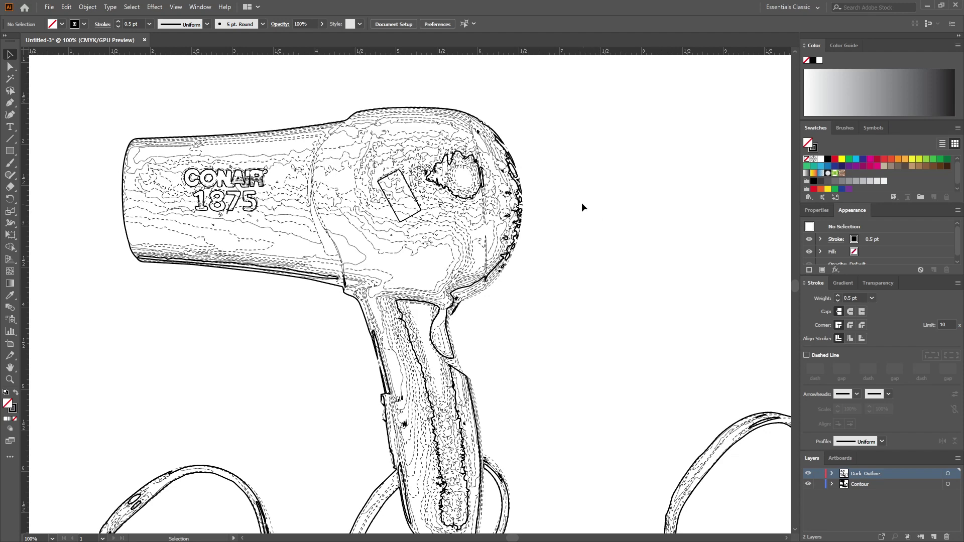
pyautogui.press('a')
pyautogui.hotkey('ctrl', '0')
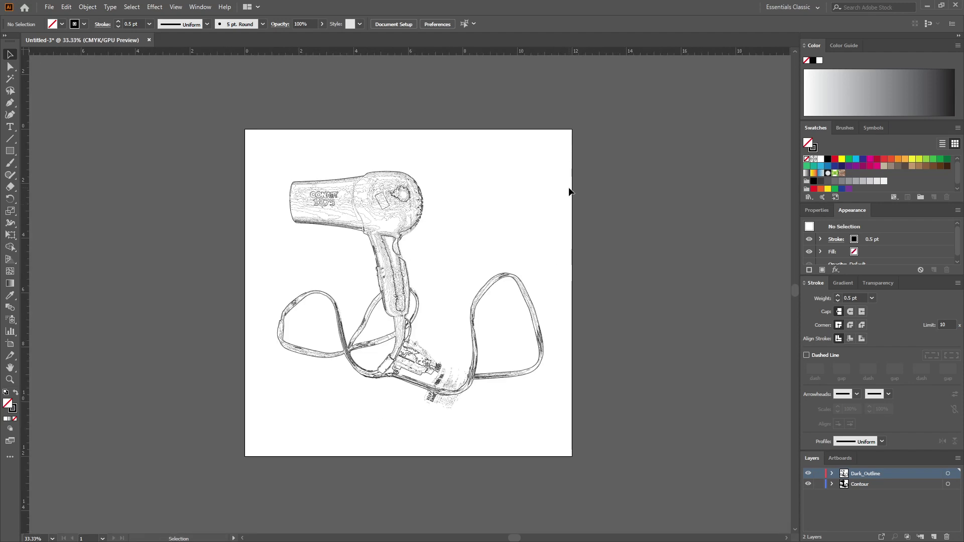
pyautogui.hotkey('ctrl', '+')
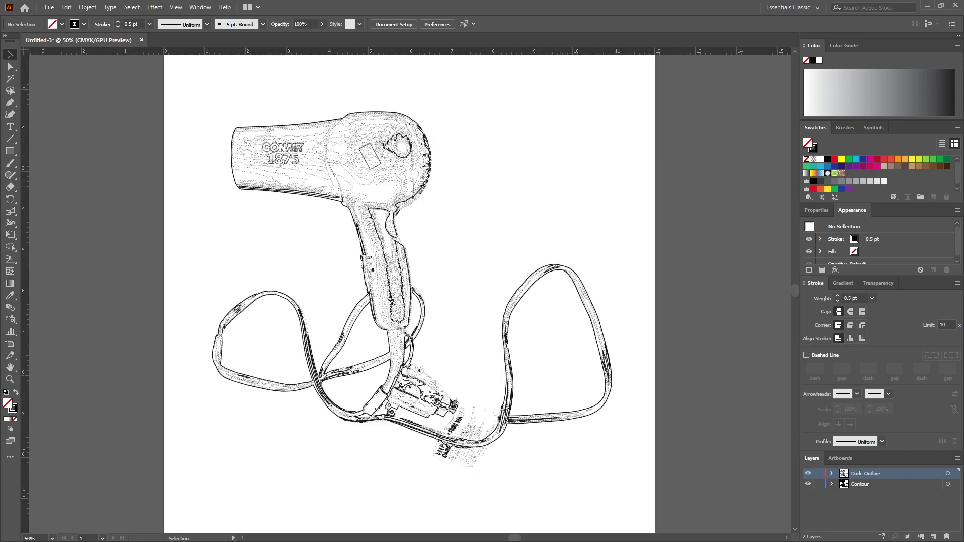
pyautogui.scroll(3, 462, 125)
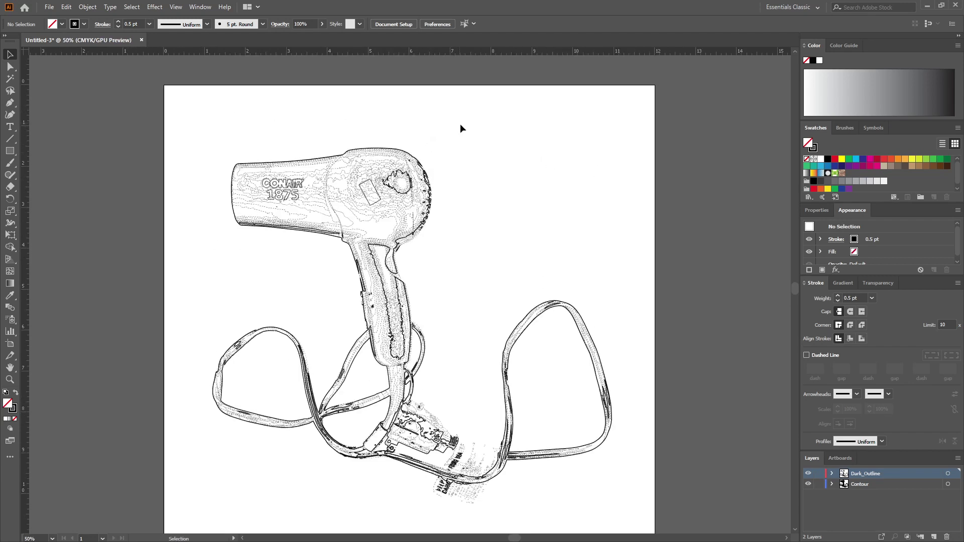
pyautogui.scroll(-2, 461, 126)
pyautogui.scroll(-1, 490, 132)
pyautogui.scroll(1, 490, 134)
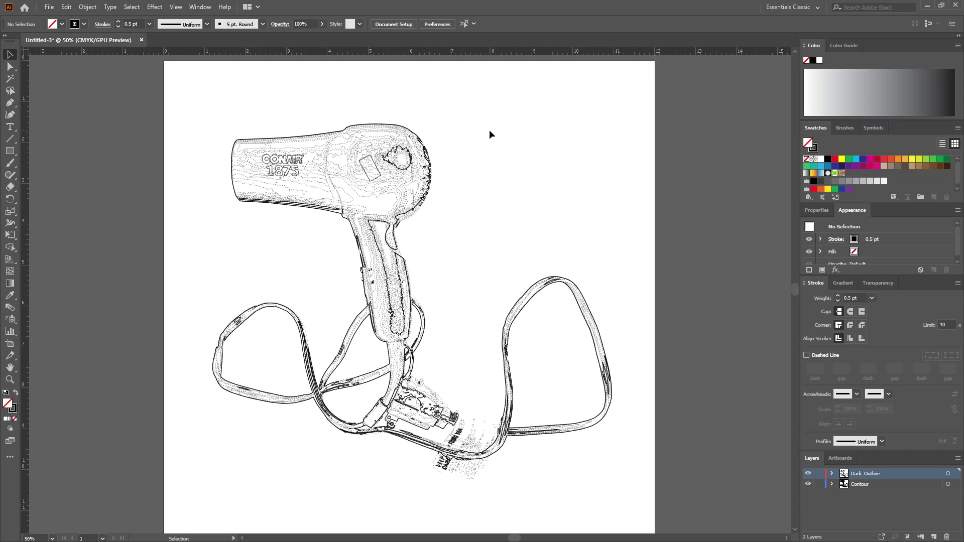
pyautogui.moveTo(173, 86); pyautogui.dragTo(689, 512)
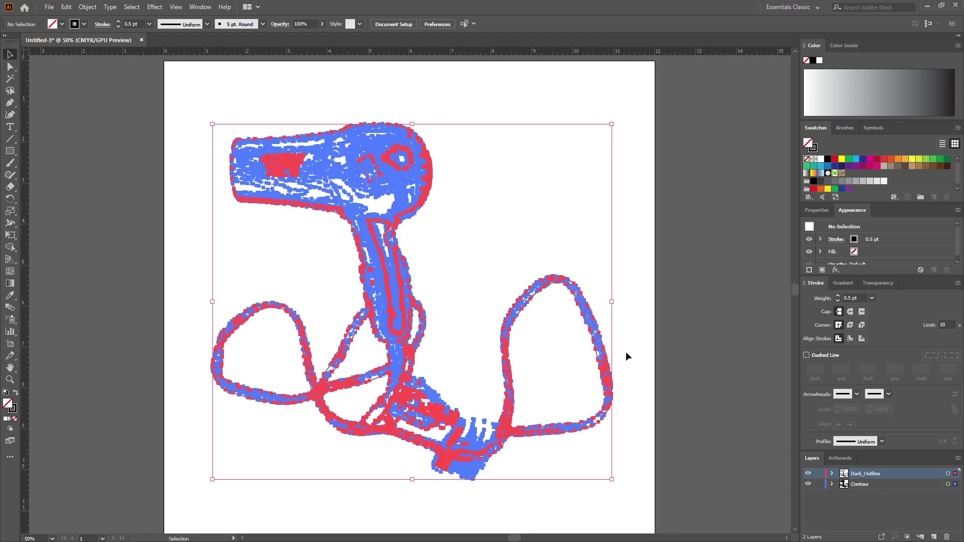
pyautogui.click(229, 120)
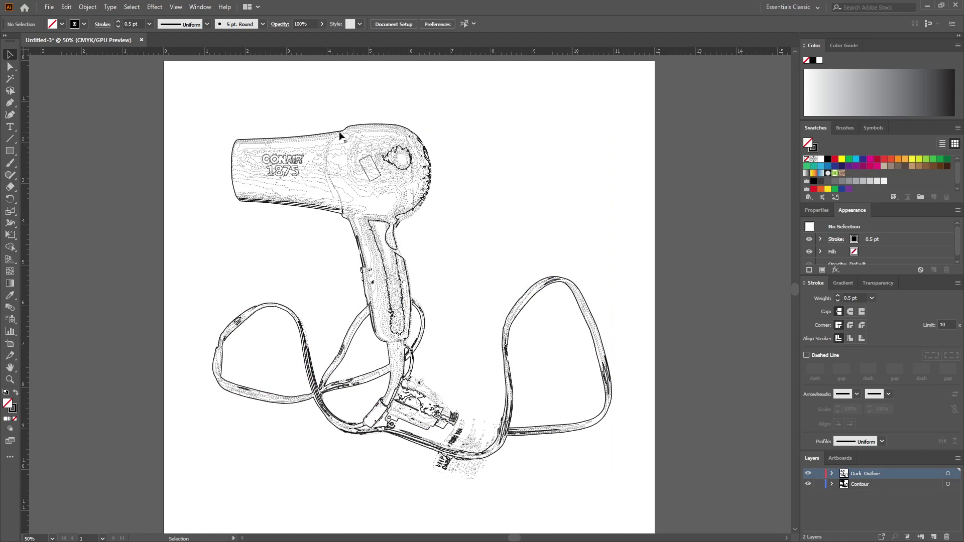
pyautogui.moveTo(182, 109); pyautogui.dragTo(613, 458)
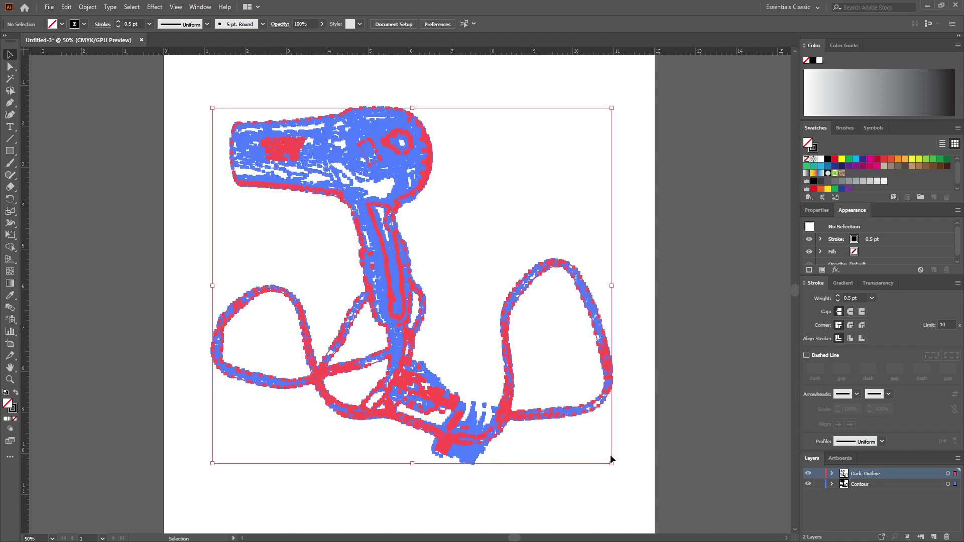
pyautogui.click(332, 103)
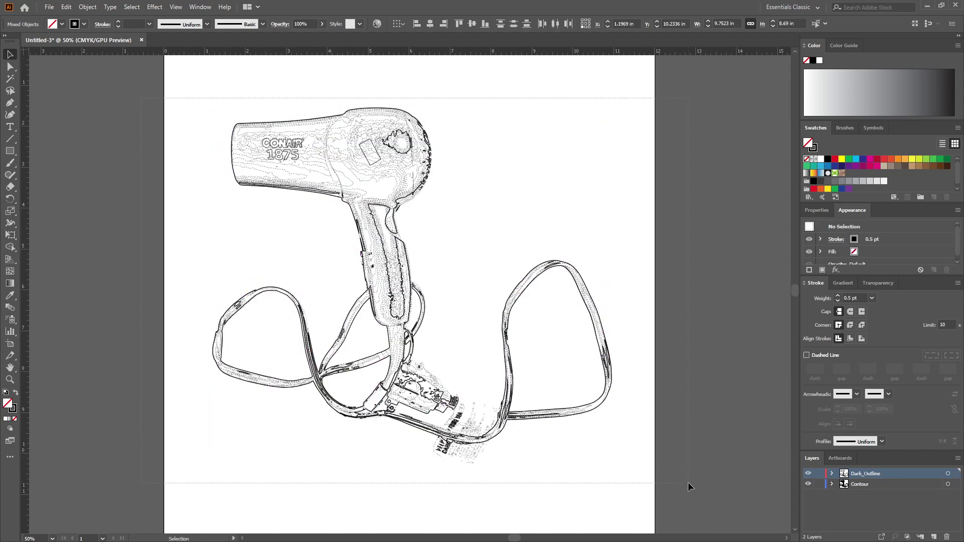
# Select the whole hair dryer artwork on both layers and rotate it counterclockwise to a tilt of about 12.4°, clearing the selection
pyautogui.moveTo(688, 482); pyautogui.dragTo(277, 170)
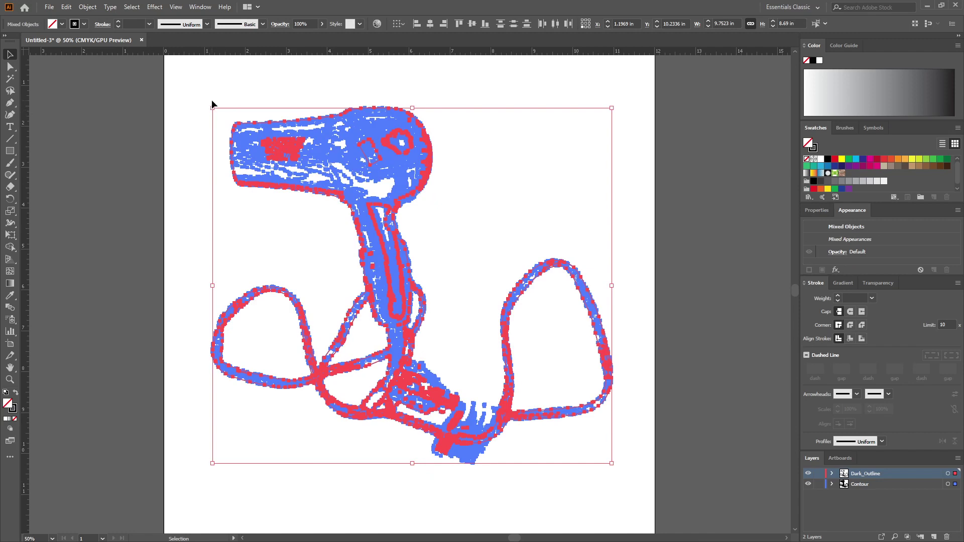
pyautogui.moveTo(209, 105); pyautogui.dragTo(663, 438)
pyautogui.click(658, 148)
pyautogui.scroll(10, 500, 372)
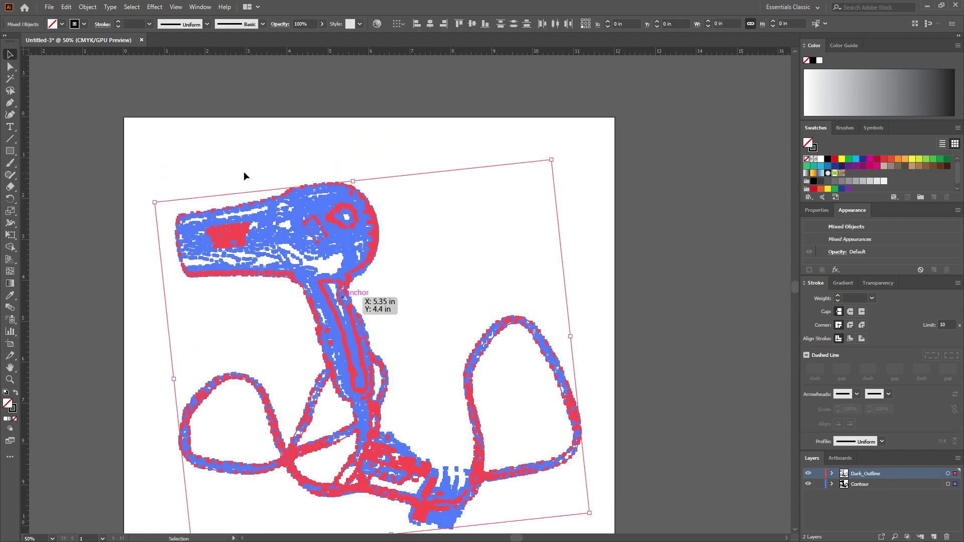
pyautogui.scroll(-5, 244, 175)
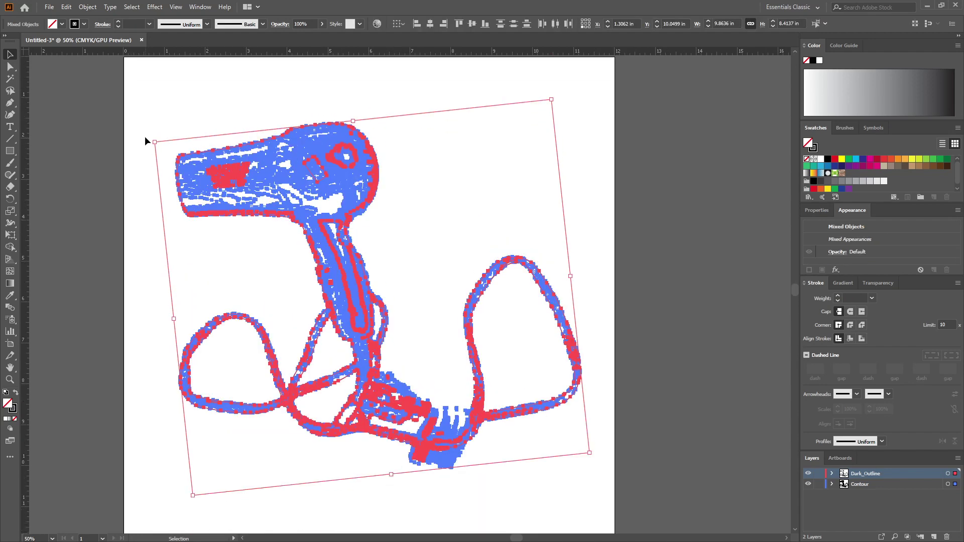
pyautogui.moveTo(147, 142); pyautogui.dragTo(117, 153)
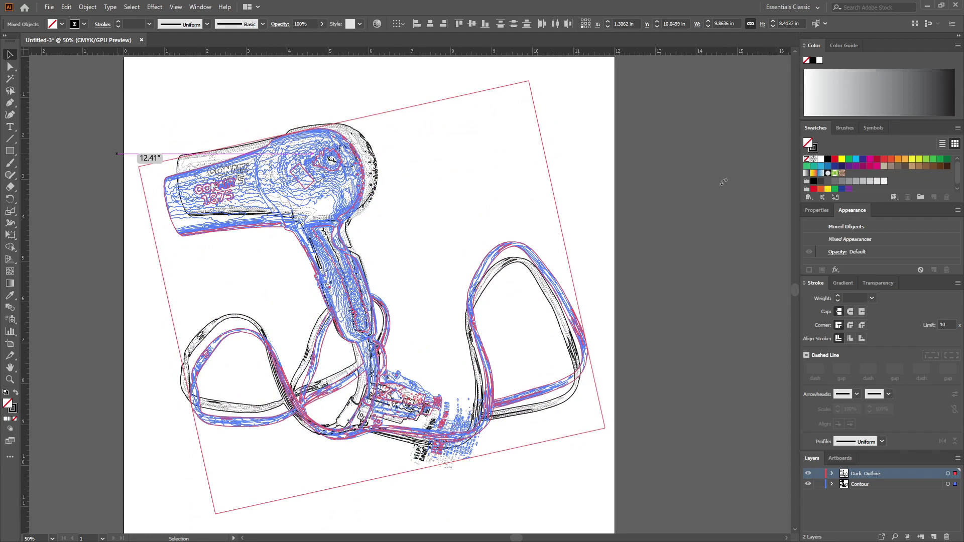
pyautogui.click(646, 221)
pyautogui.scroll(-2, 657, 228)
pyautogui.scroll(1, 657, 229)
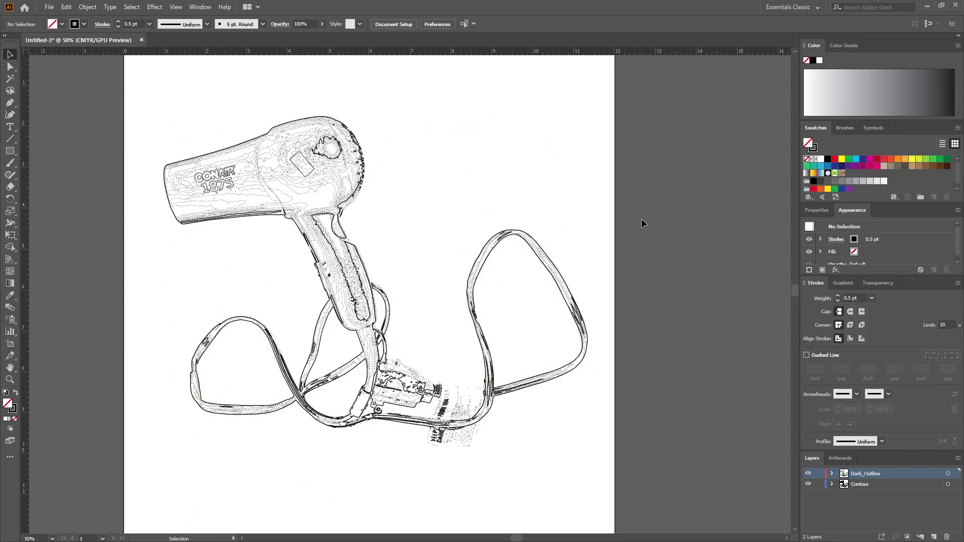
# Rotate the whole hair dryer artwork slightly further counterclockwise and scale it down a little to sit within the artboard
pyautogui.hotkey('ctrl', '-')
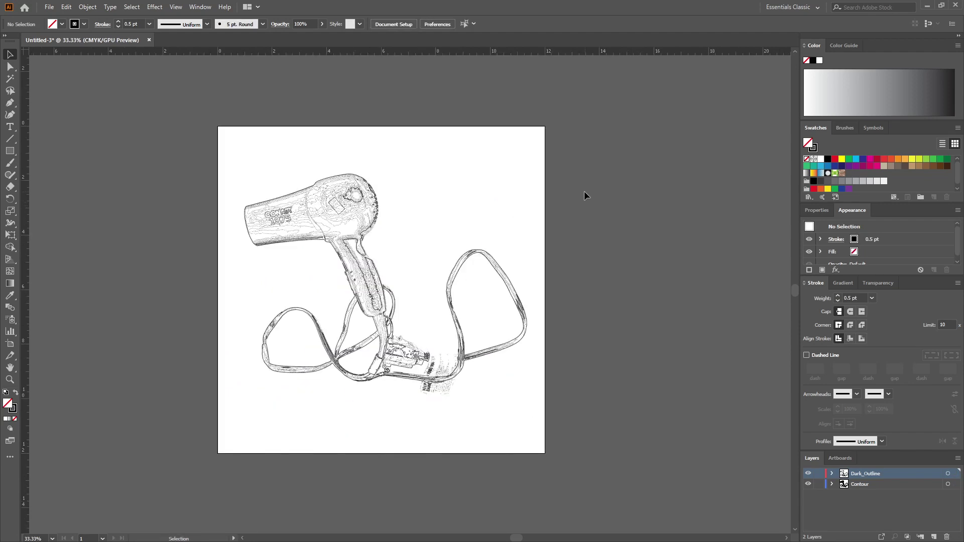
pyautogui.hotkey('ctrl', 'a')
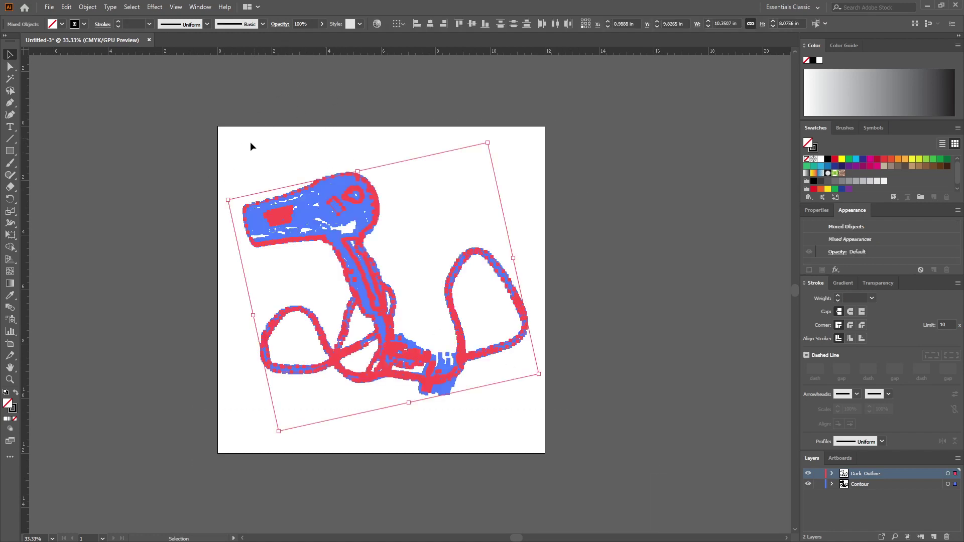
pyautogui.moveTo(221, 194); pyautogui.dragTo(206, 208)
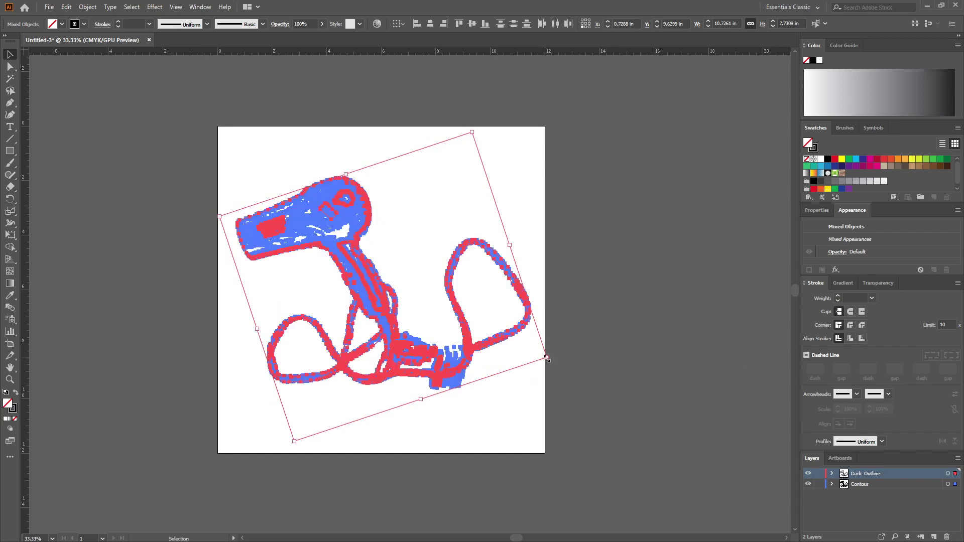
pyautogui.moveTo(547, 358)
pyautogui.mouseDown()
pyautogui.moveTo(537, 345)
pyautogui.moveTo(546, 350)
pyautogui.mouseUp()
pyautogui.click(637, 336)
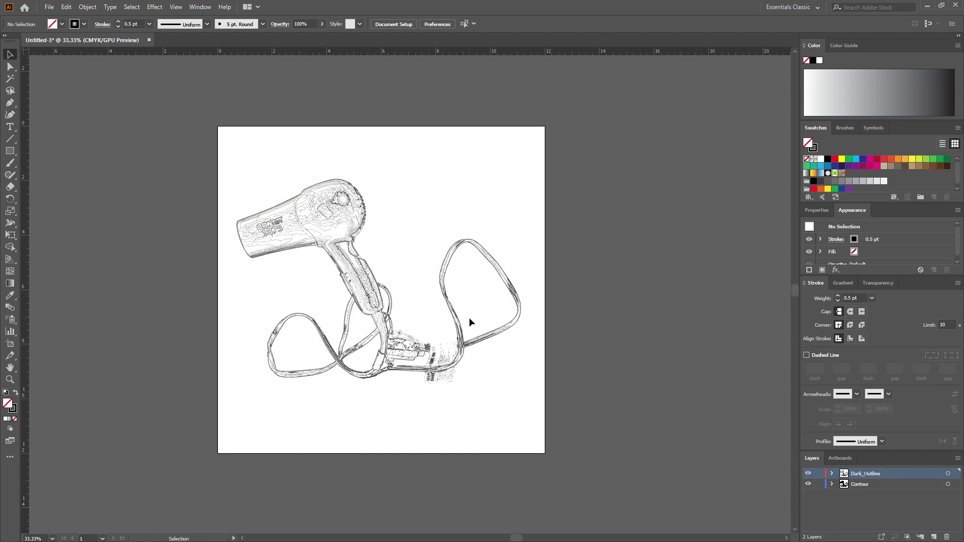
pyautogui.scroll(1, 469, 311)
pyautogui.scroll(-2, 468, 300)
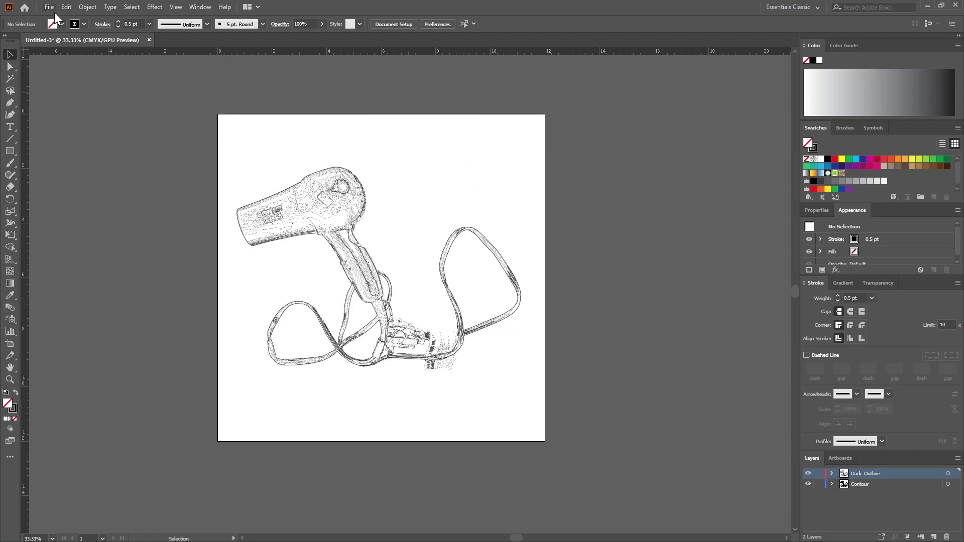
# Save the document as Image_Scan_01 in Adobe Illustrator (*.AI) format in the Proj_01_Ref folder, accepting the save options
pyautogui.click(49, 7)
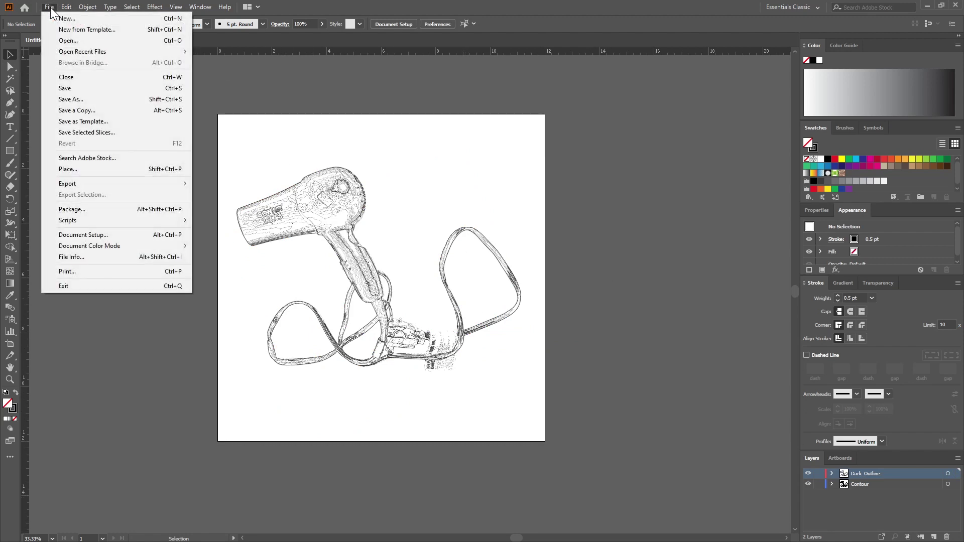
pyautogui.click(75, 88)
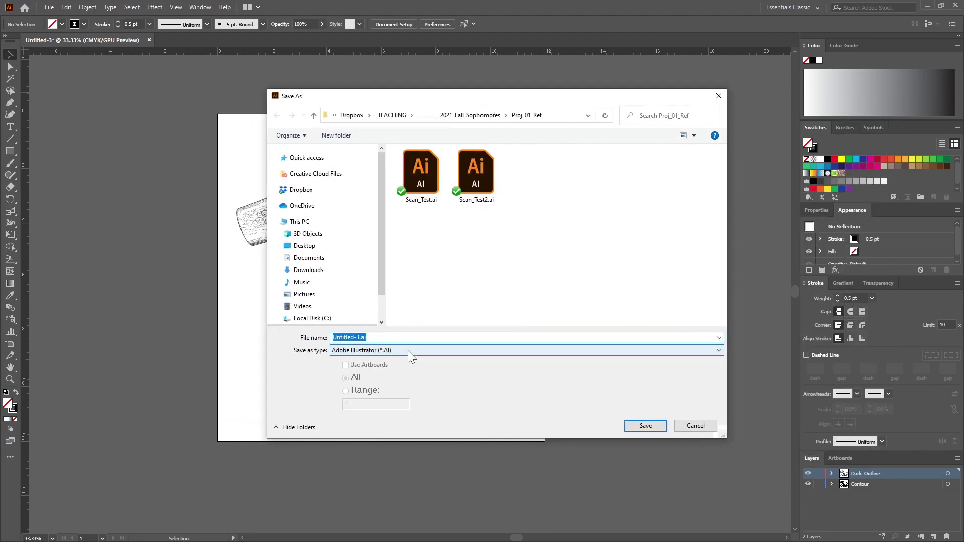
pyautogui.write('Image_Scan_01')
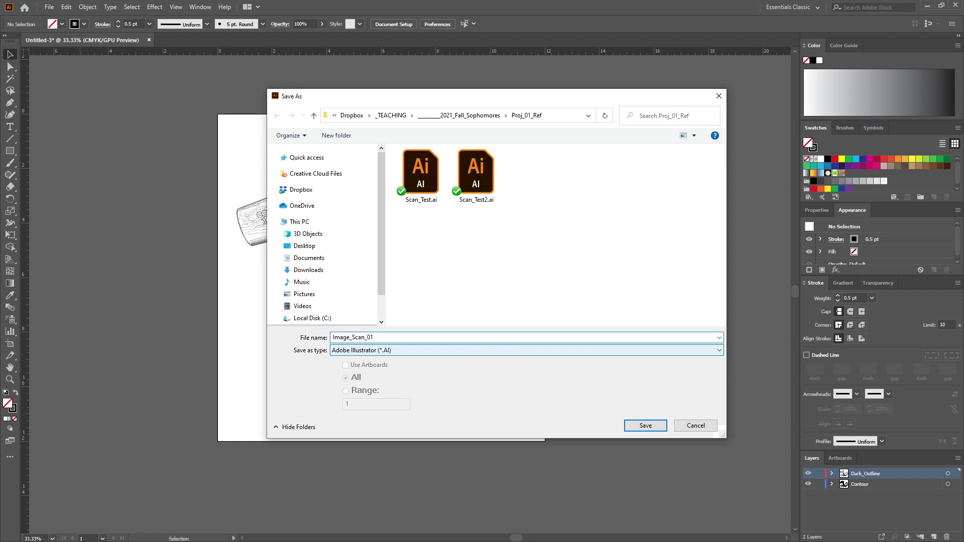
pyautogui.click(653, 427)
pyautogui.press('Return')
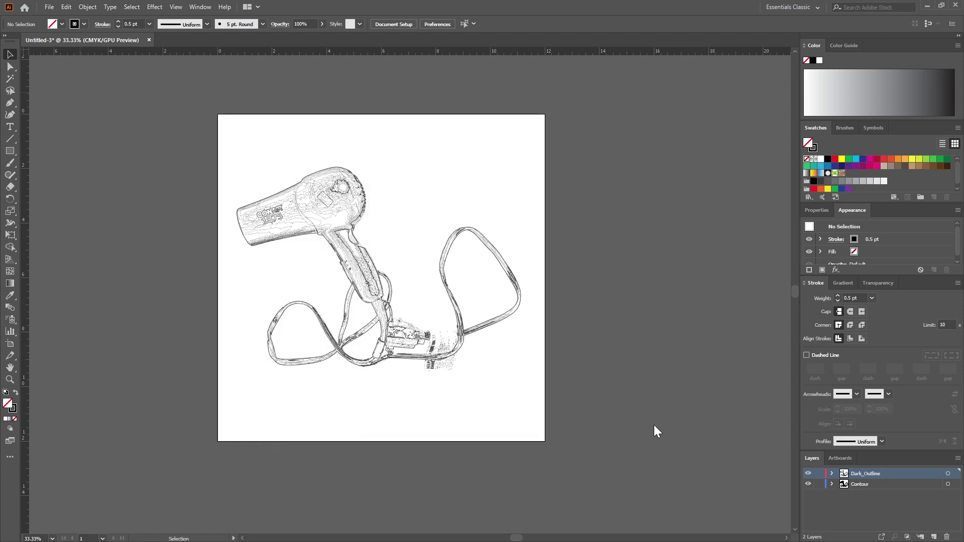
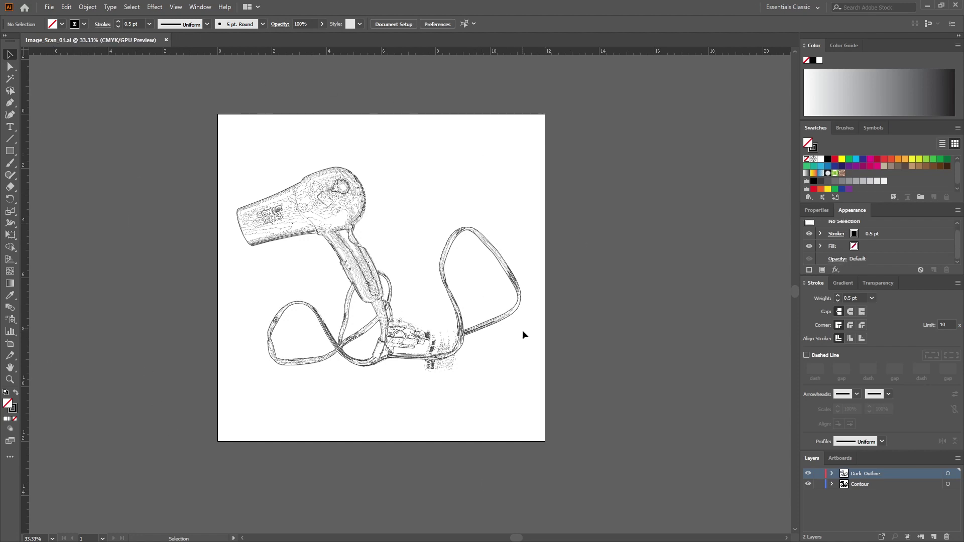
# Display the Image Trace settings beside the artboard with the Advanced options expanded
pyautogui.click(179, 10)
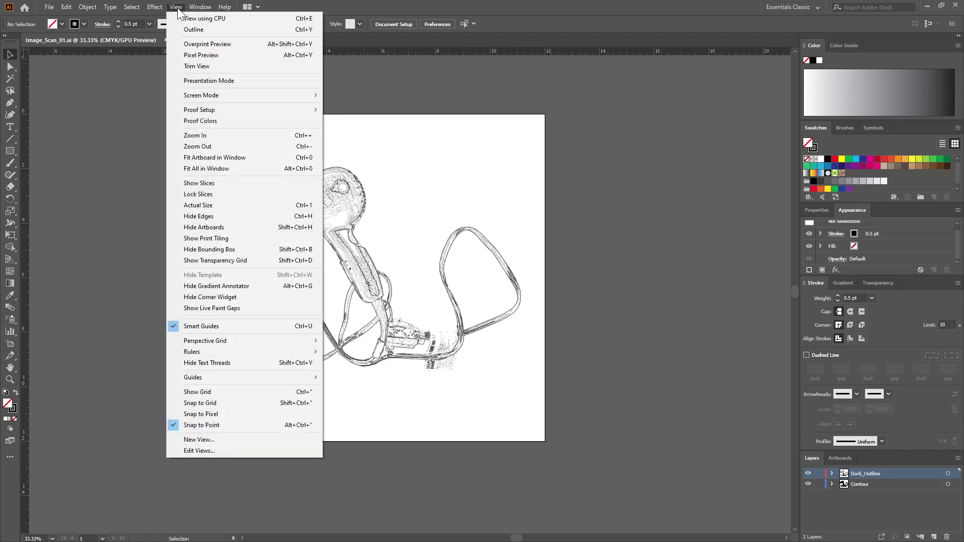
pyautogui.moveTo(199, 5)
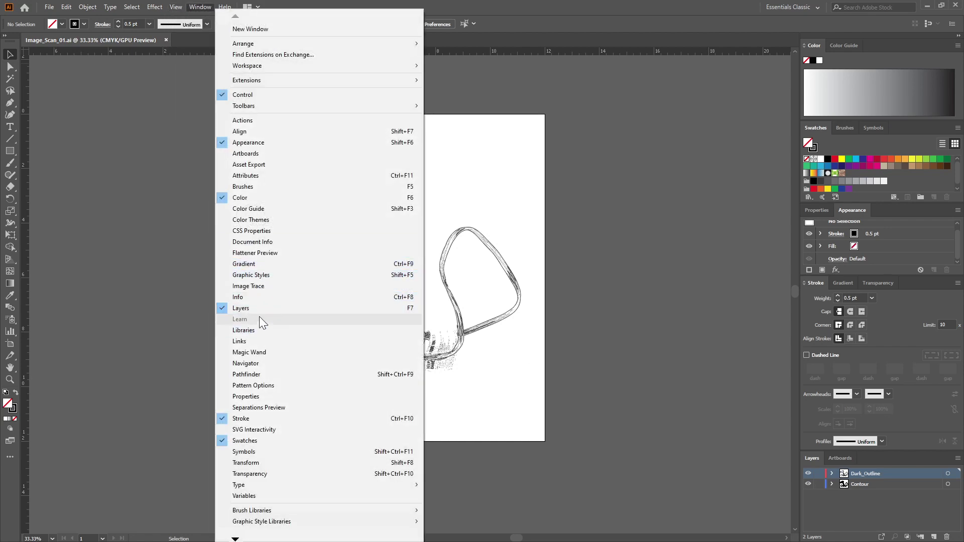
pyautogui.click(266, 286)
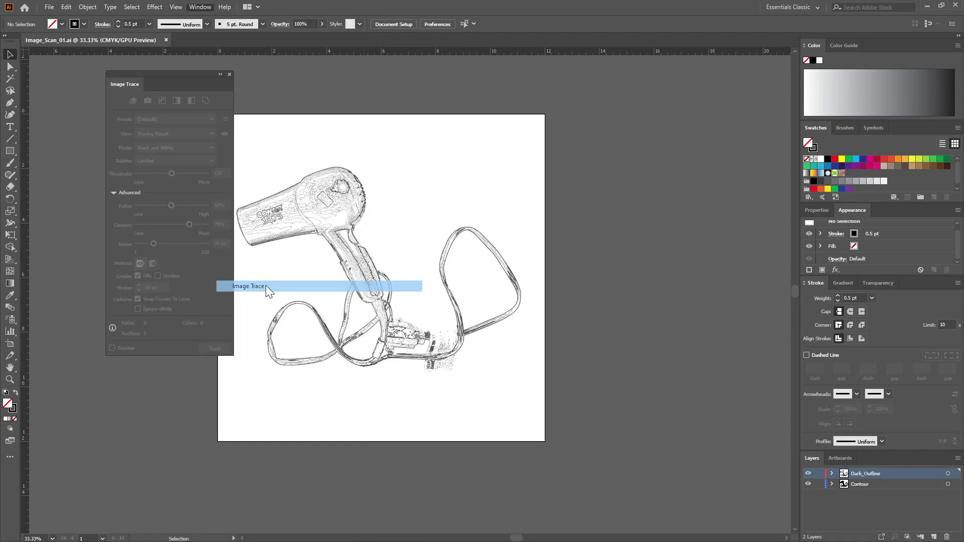
pyautogui.moveTo(183, 76)
pyautogui.mouseDown()
pyautogui.moveTo(654, 106)
pyautogui.moveTo(630, 104)
pyautogui.mouseUp()
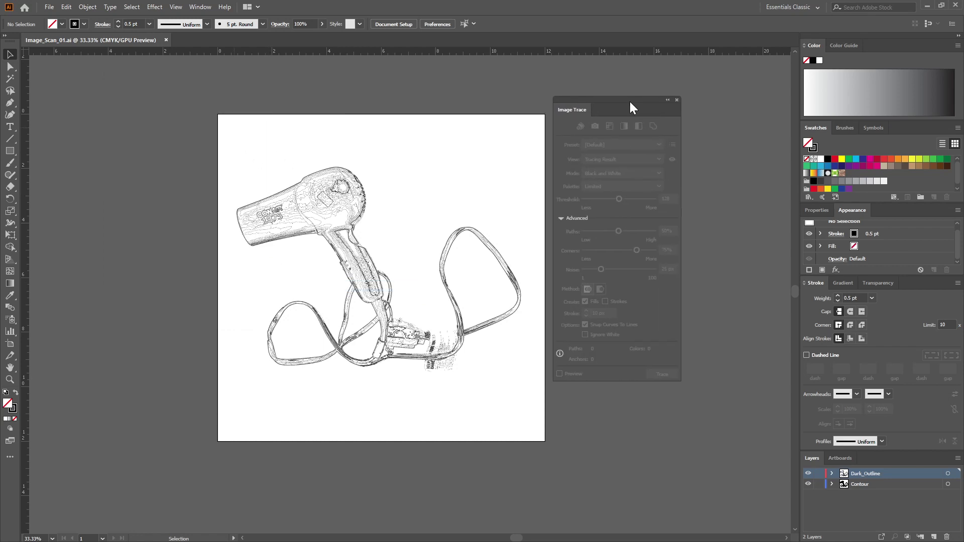
pyautogui.click(560, 218)
pyautogui.click(560, 218)
pyautogui.click(564, 220)
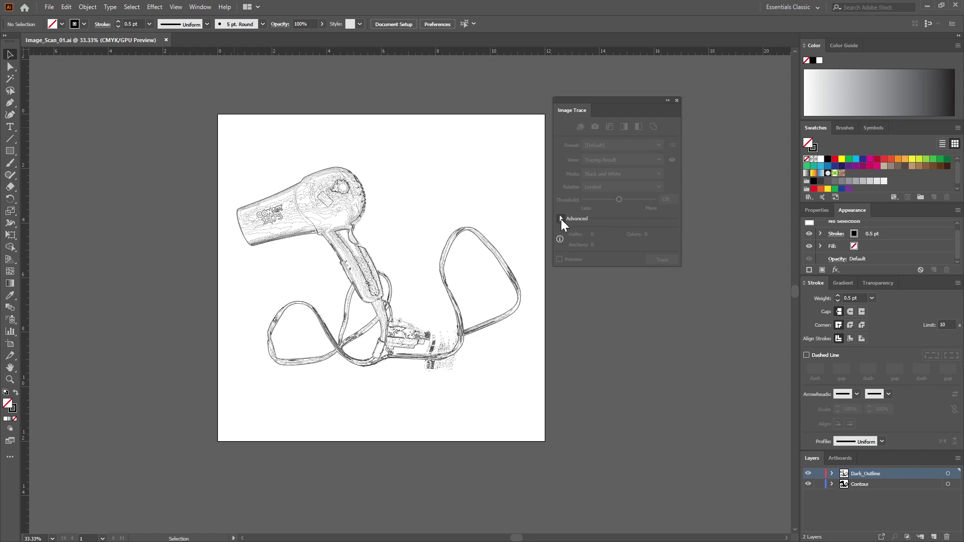
pyautogui.click(561, 219)
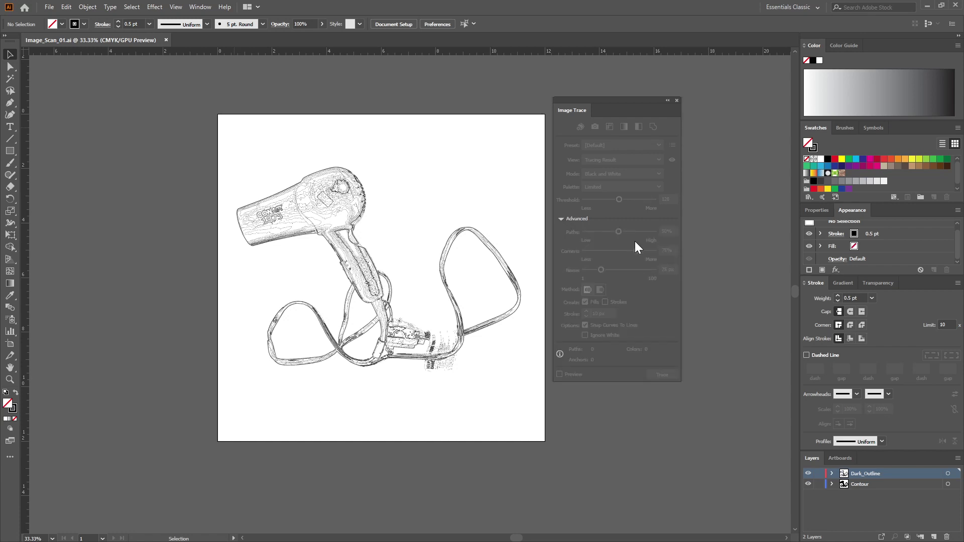